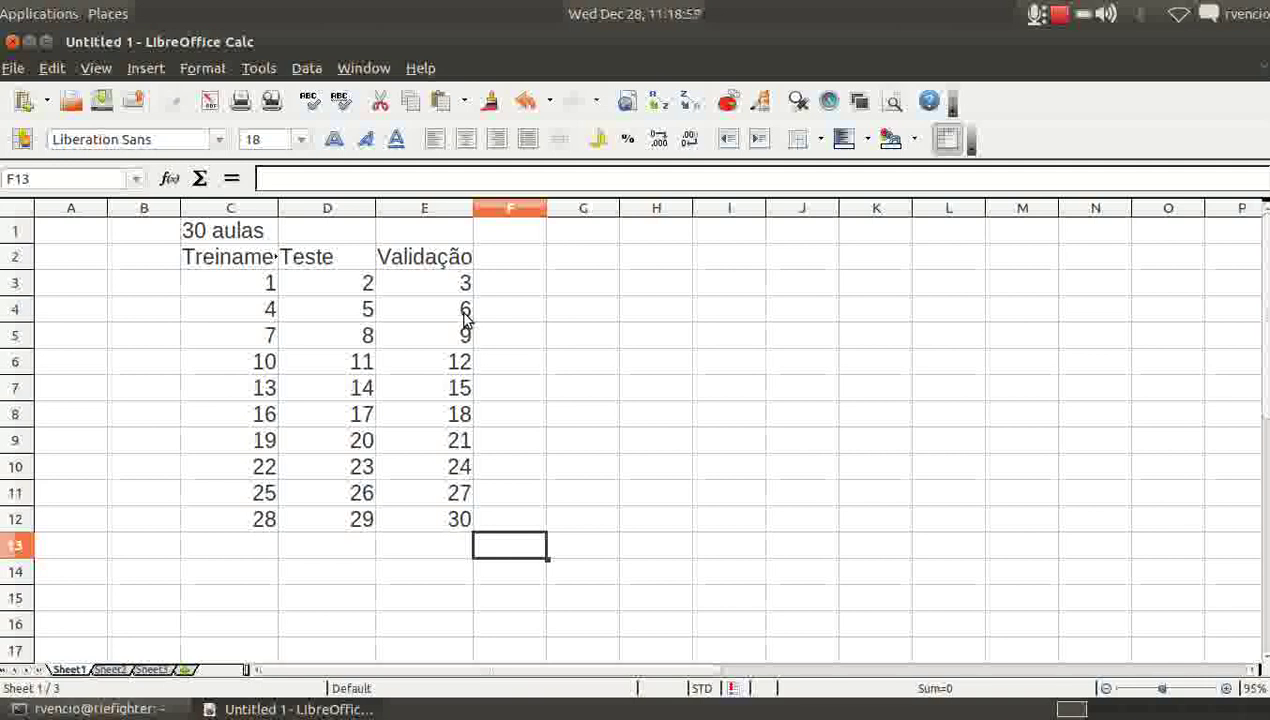
- Review the formulas in cells E4 and D4, leaving them unchanged
{"action": "left_click", "coordinate": [464, 318]}
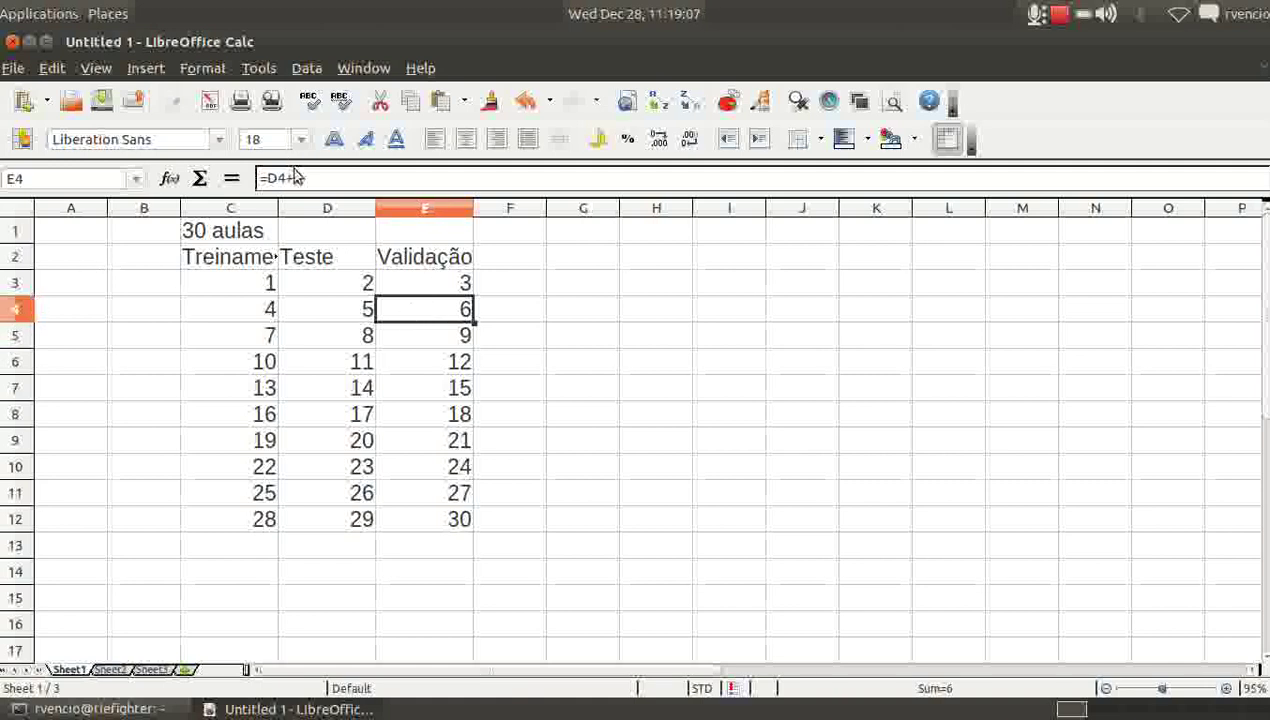
{"action": "left_click", "coordinate": [327, 183]}
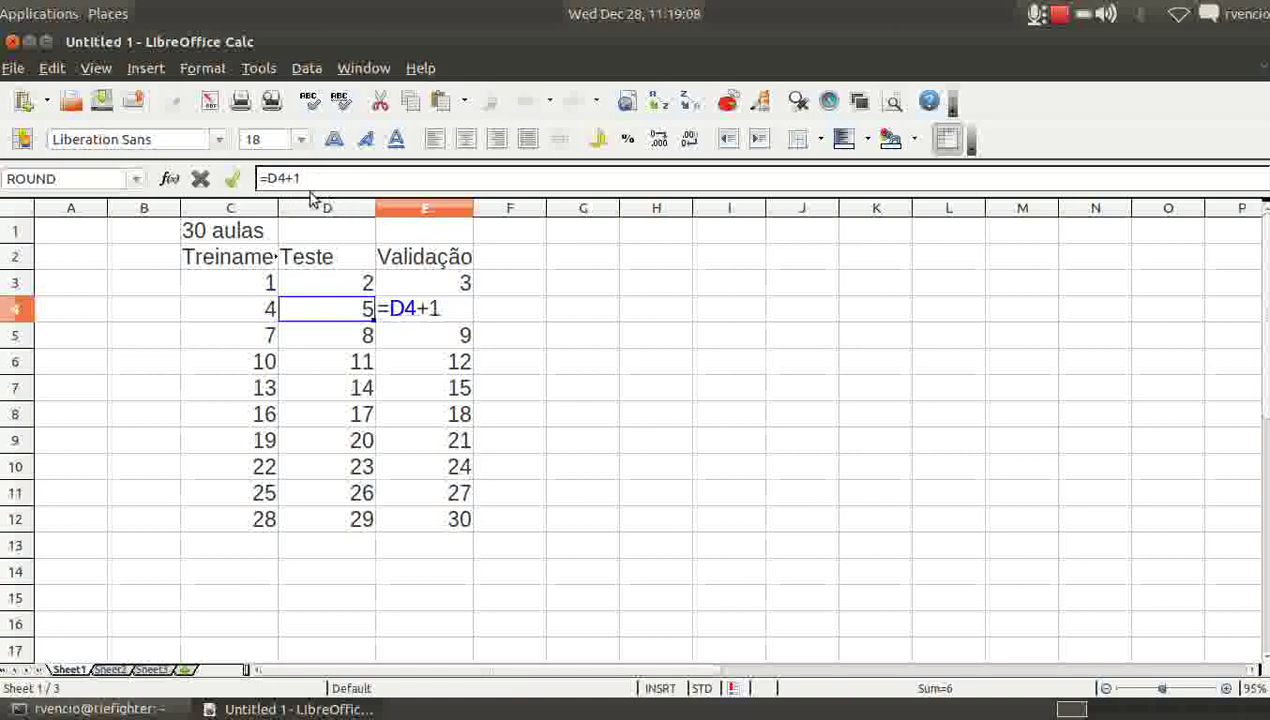
{"action": "left_click", "coordinate": [232, 178]}
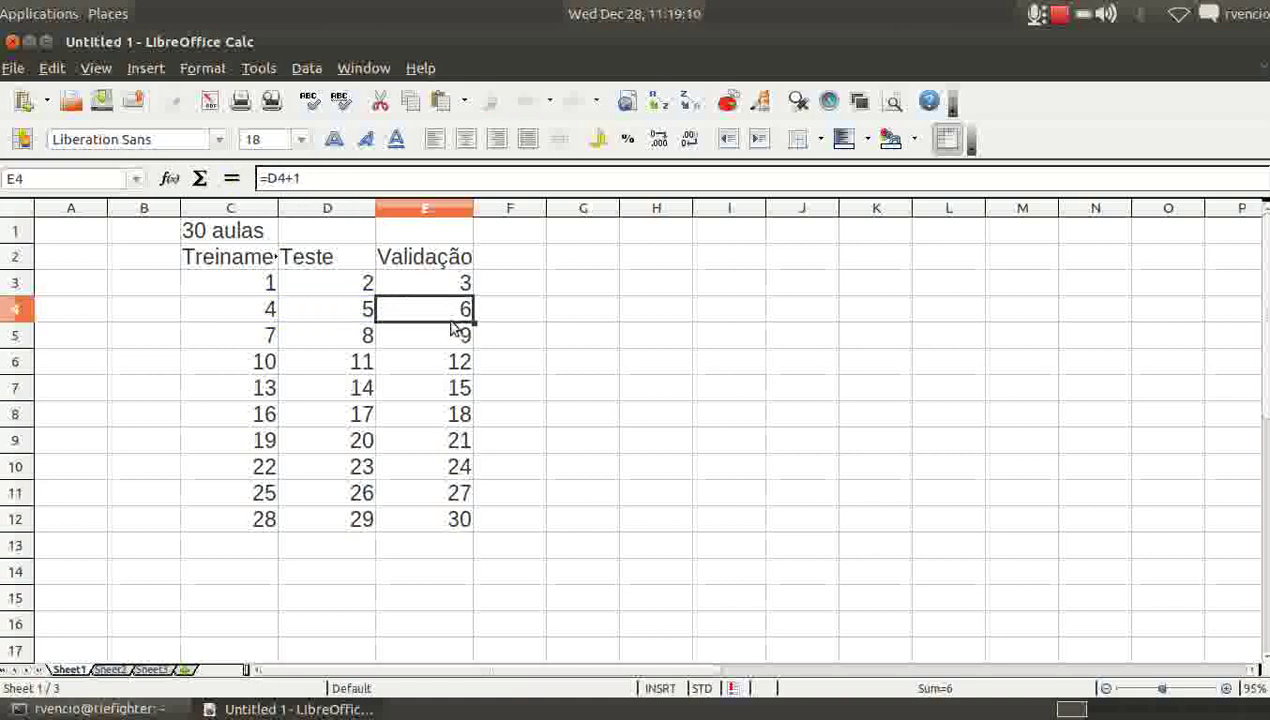
{"action": "left_click", "coordinate": [360, 314]}
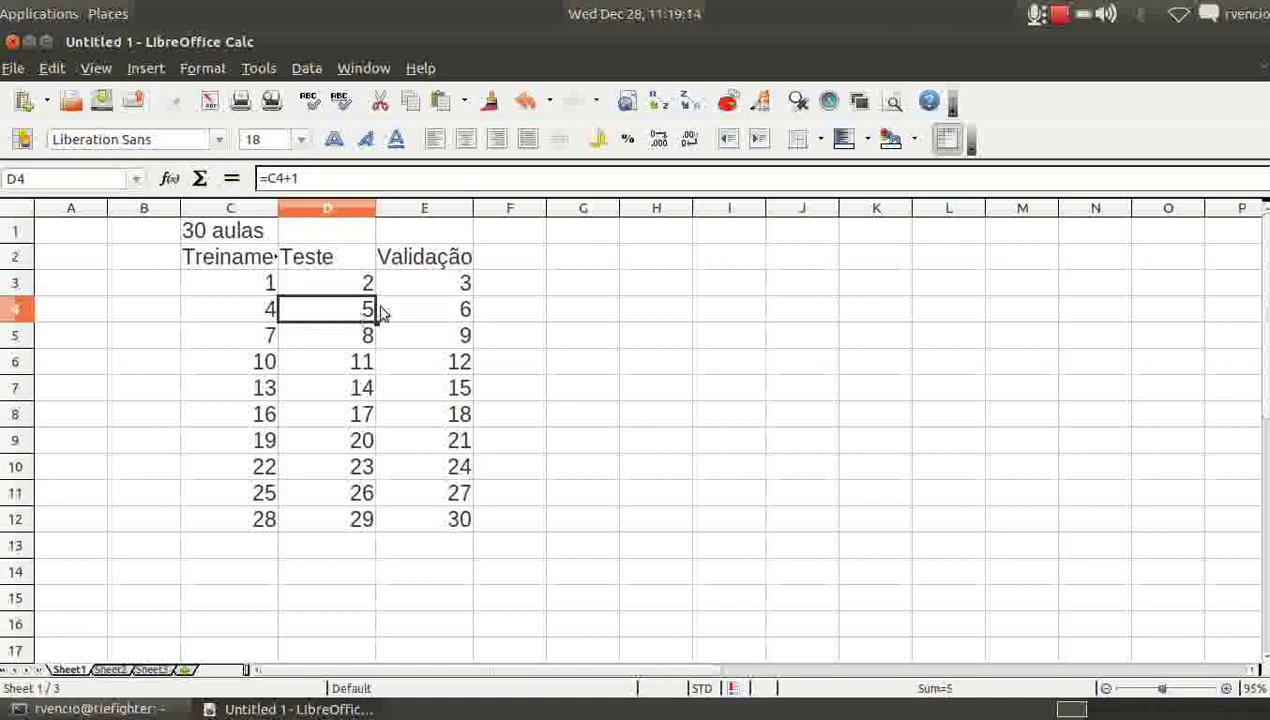
{"action": "left_click", "coordinate": [438, 314]}
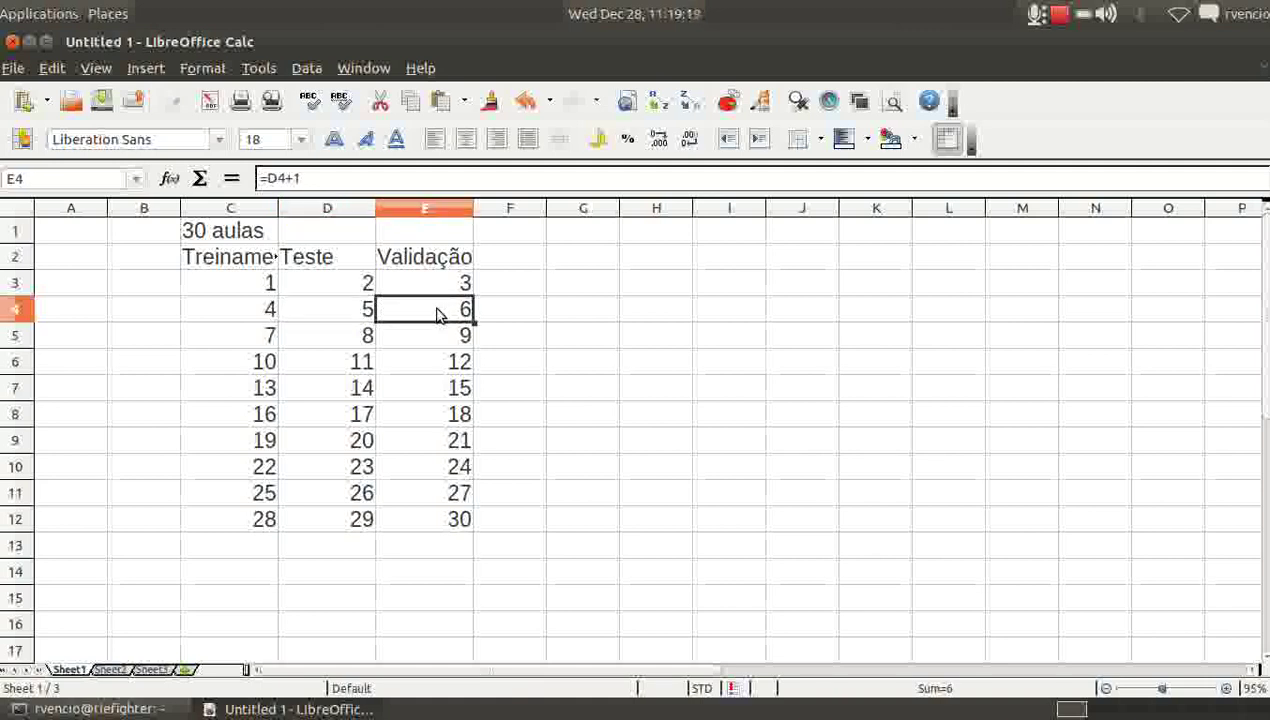
{"action": "left_click", "coordinate": [538, 363]}
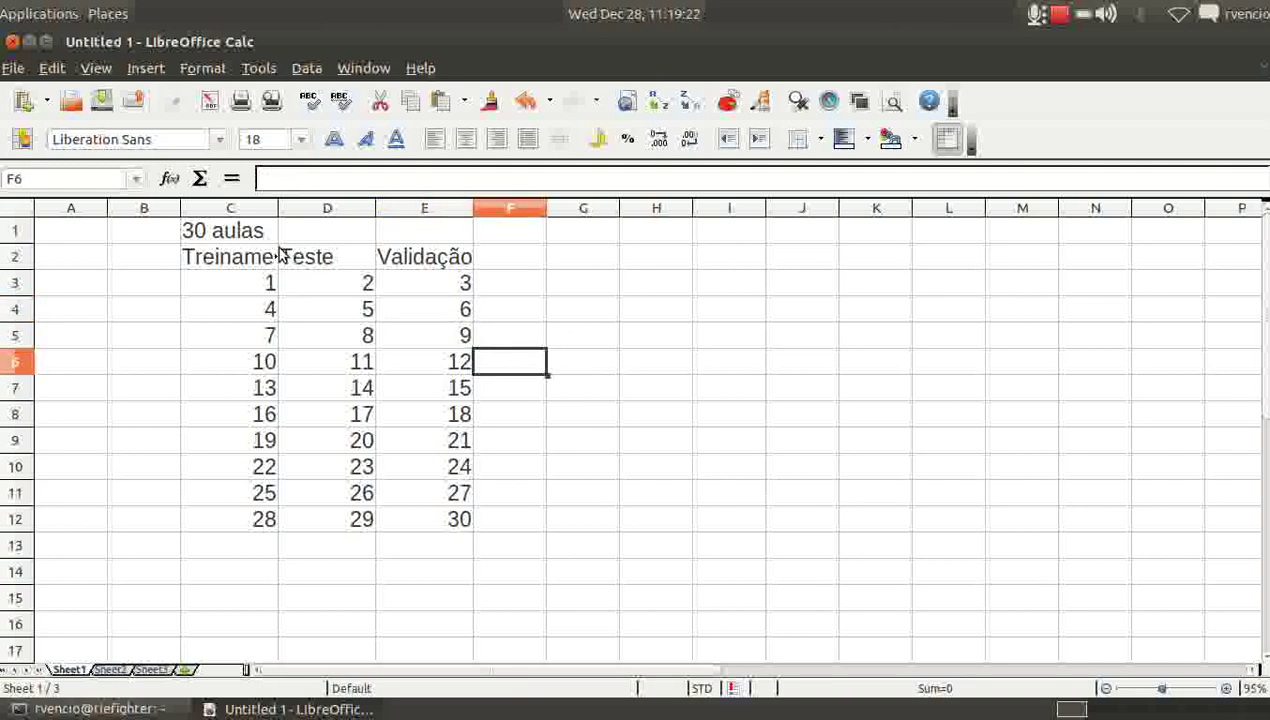
- Widen columns C to E equally so 'Treinamento' fits, then recheck the E12 and D4 formulas
{"action": "left_click_drag", "start_coordinate": [260, 208], "coordinate": [463, 224]}
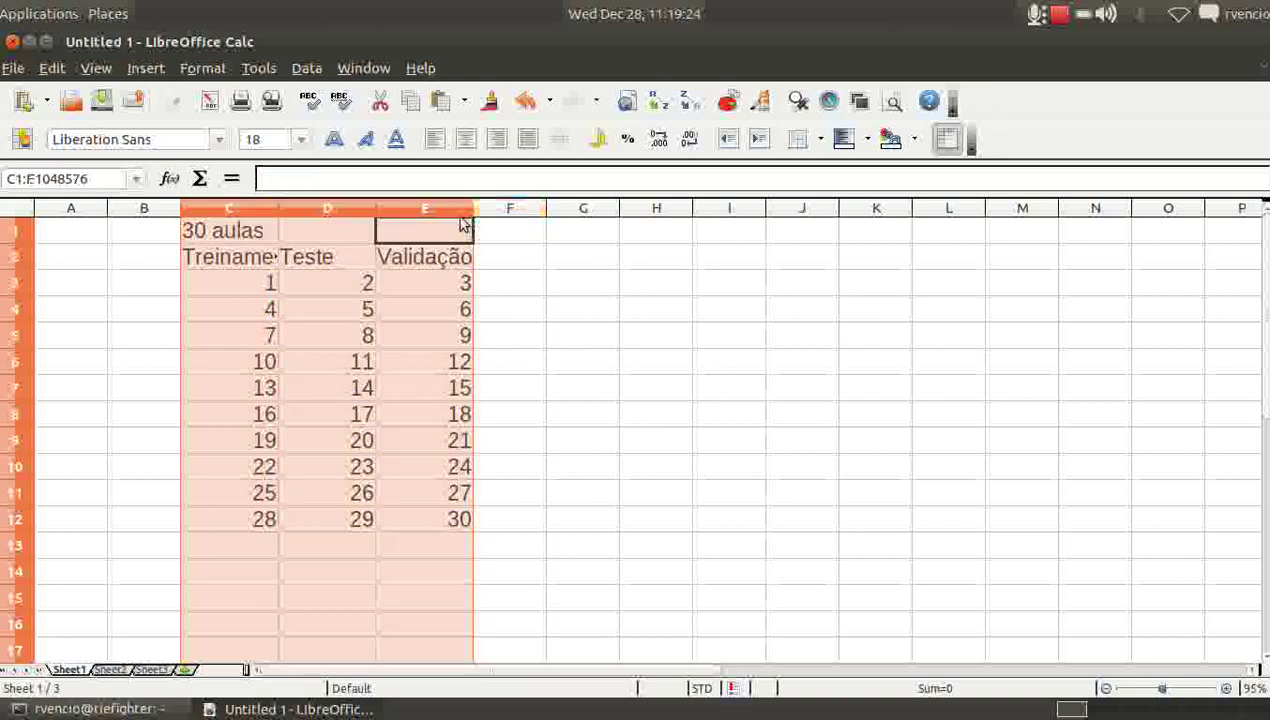
{"action": "left_click_drag", "start_coordinate": [377, 208], "coordinate": [412, 208]}
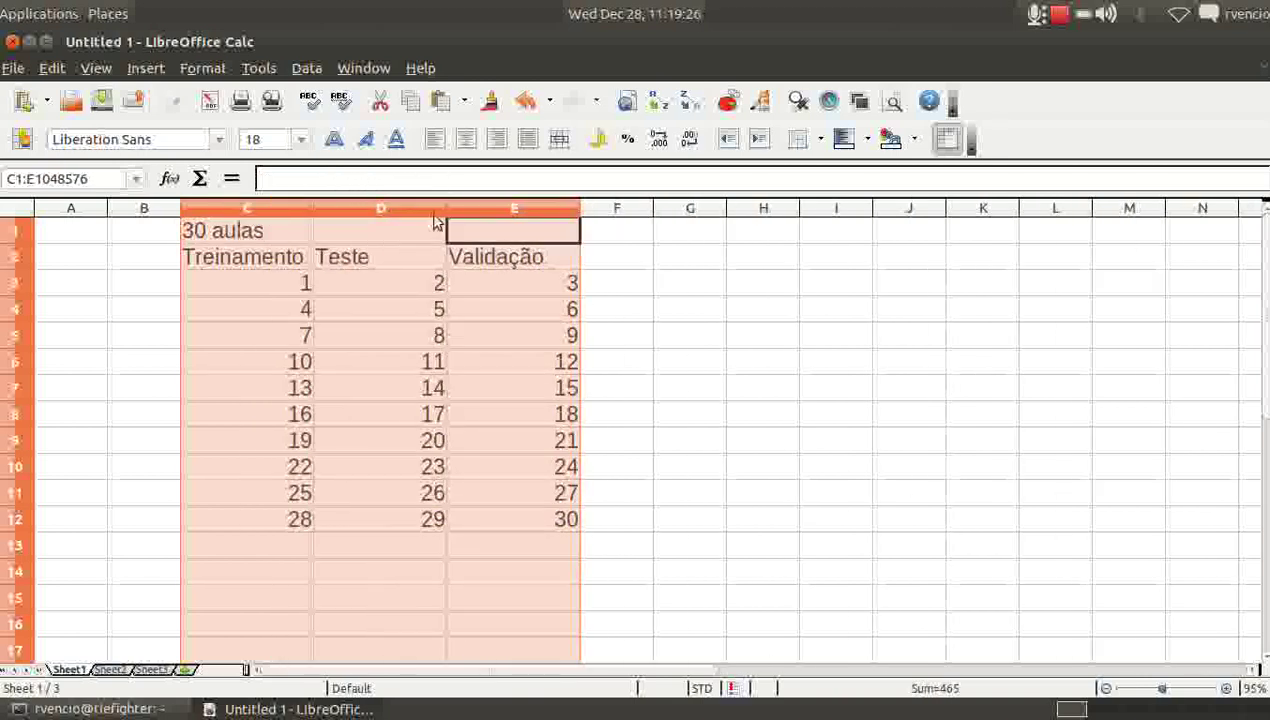
{"action": "left_click", "coordinate": [734, 337]}
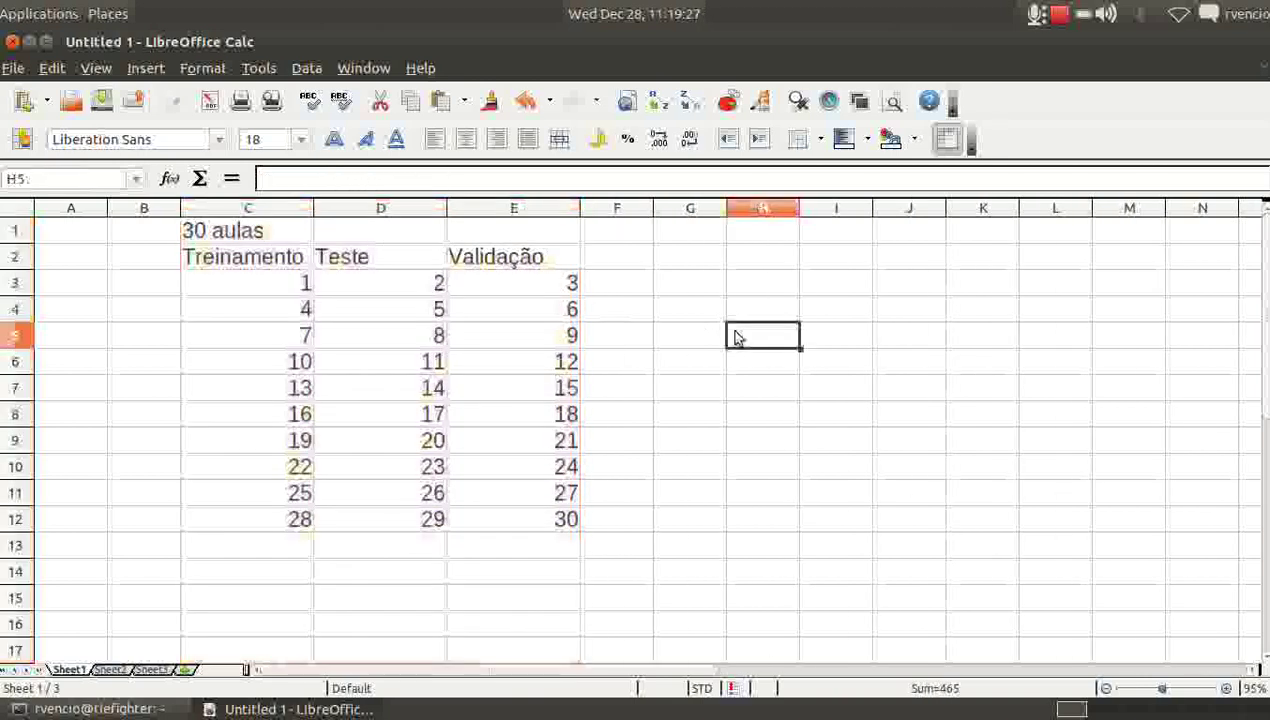
{"action": "left_click", "coordinate": [567, 525]}
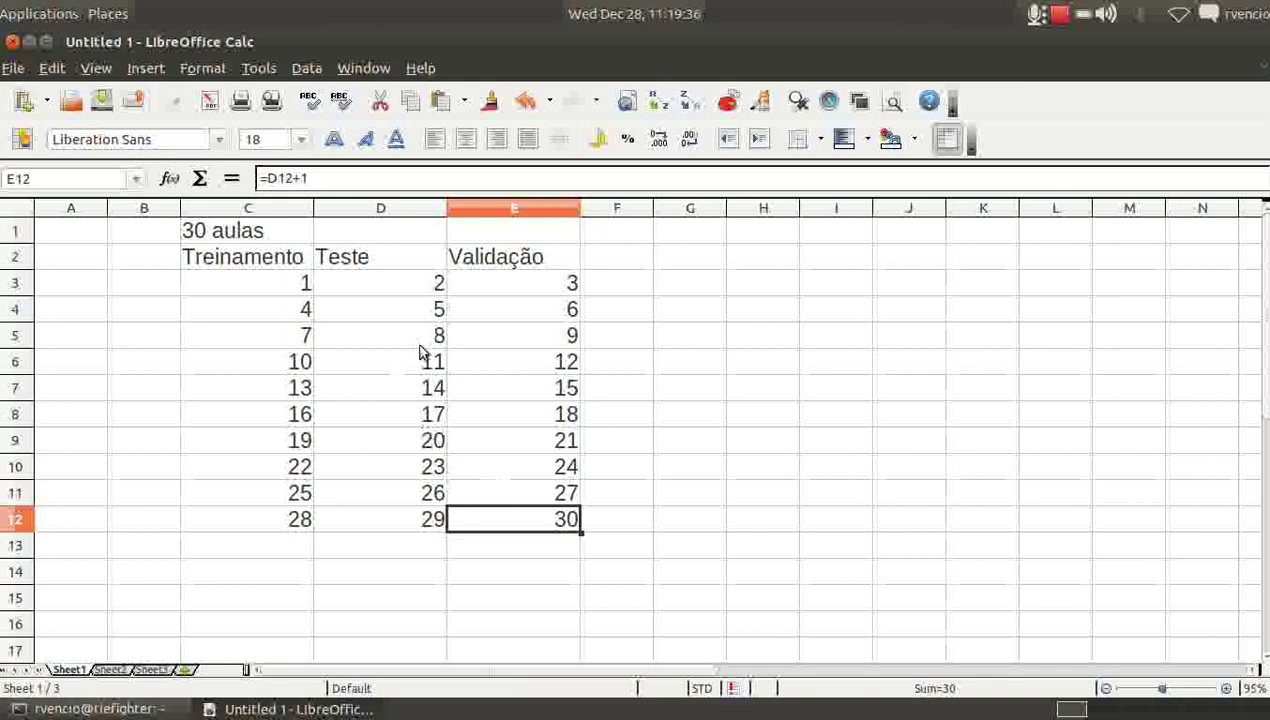
{"action": "left_click", "coordinate": [417, 318]}
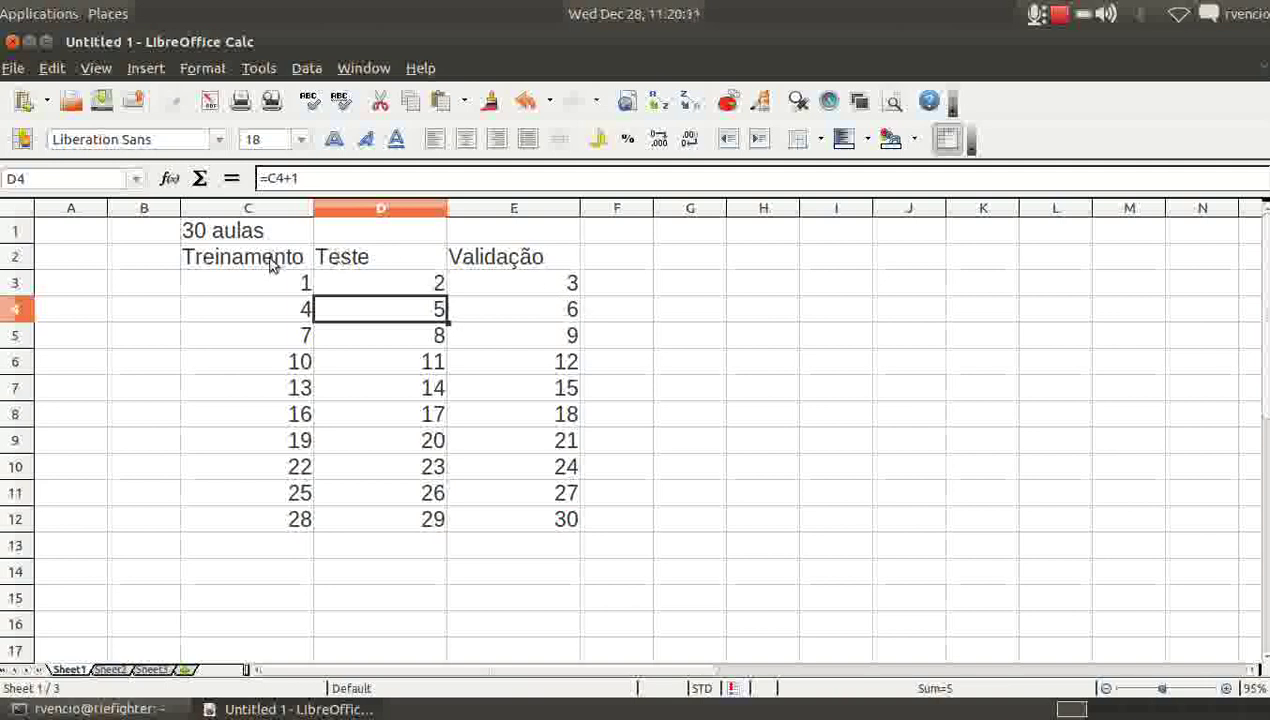
- Copy the Treinamento, Teste and Validação headers in C2:E2, with G2 as the destination
{"action": "left_click_drag", "start_coordinate": [270, 264], "coordinate": [480, 267]}
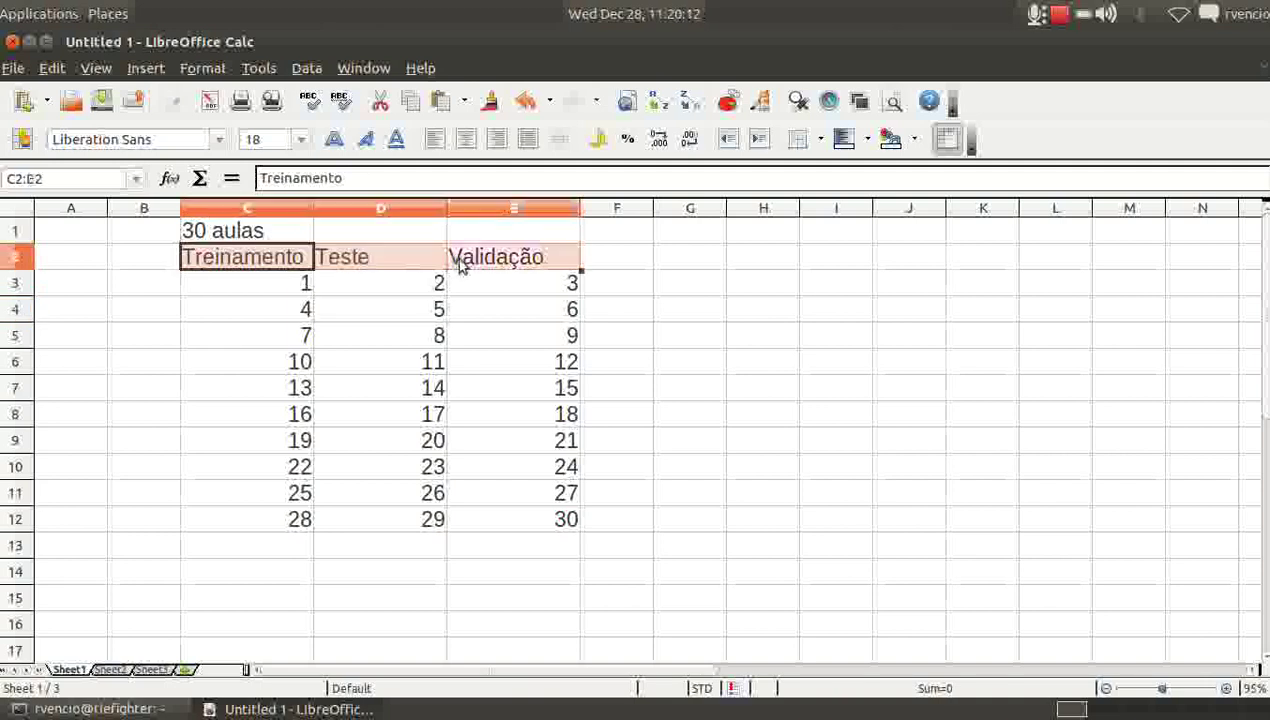
{"action": "key", "text": "ctrl+c"}
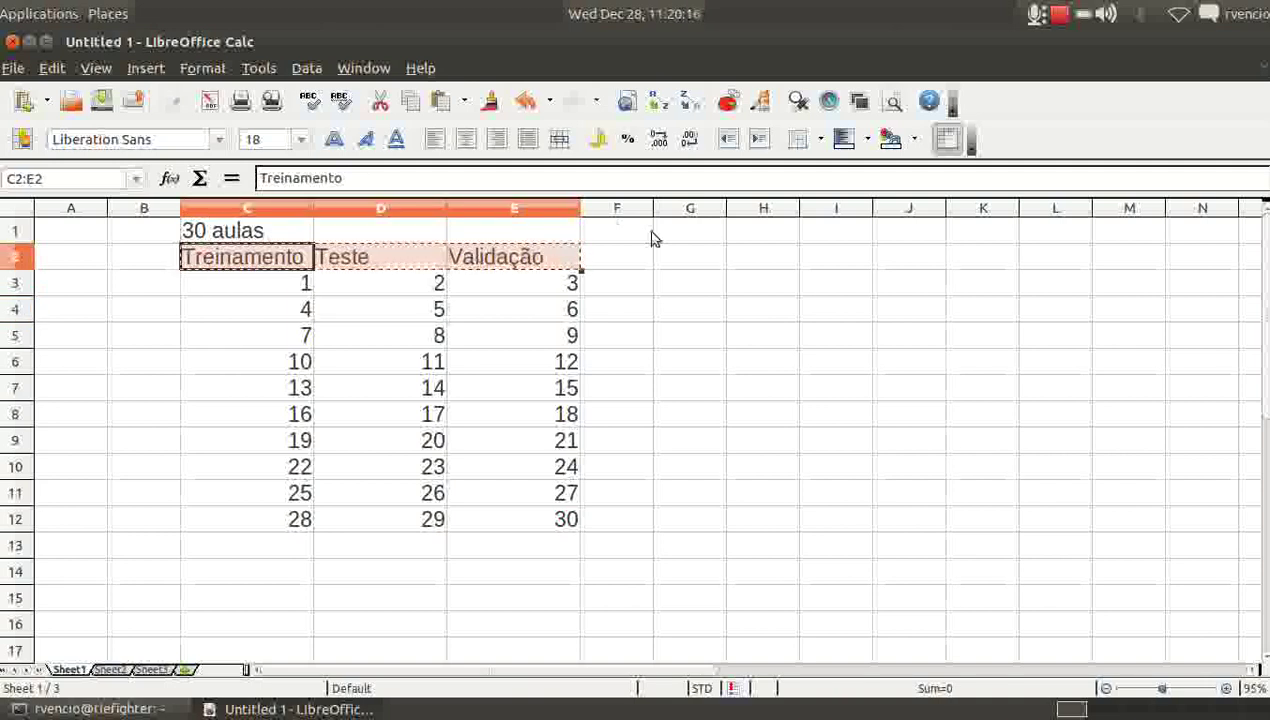
{"action": "left_click", "coordinate": [680, 260]}
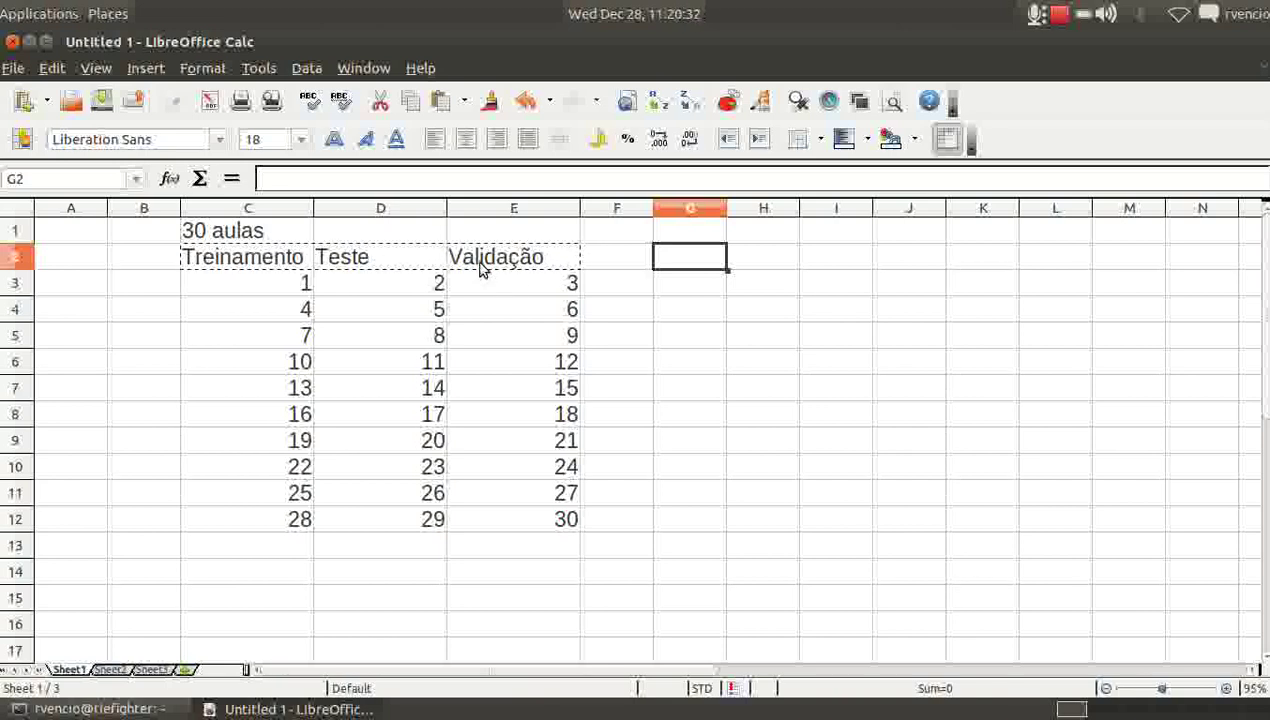
- Paste the headers transposed into G2:G4 and widen column G to 1.86 inches
{"action": "left_click", "coordinate": [52, 68]}
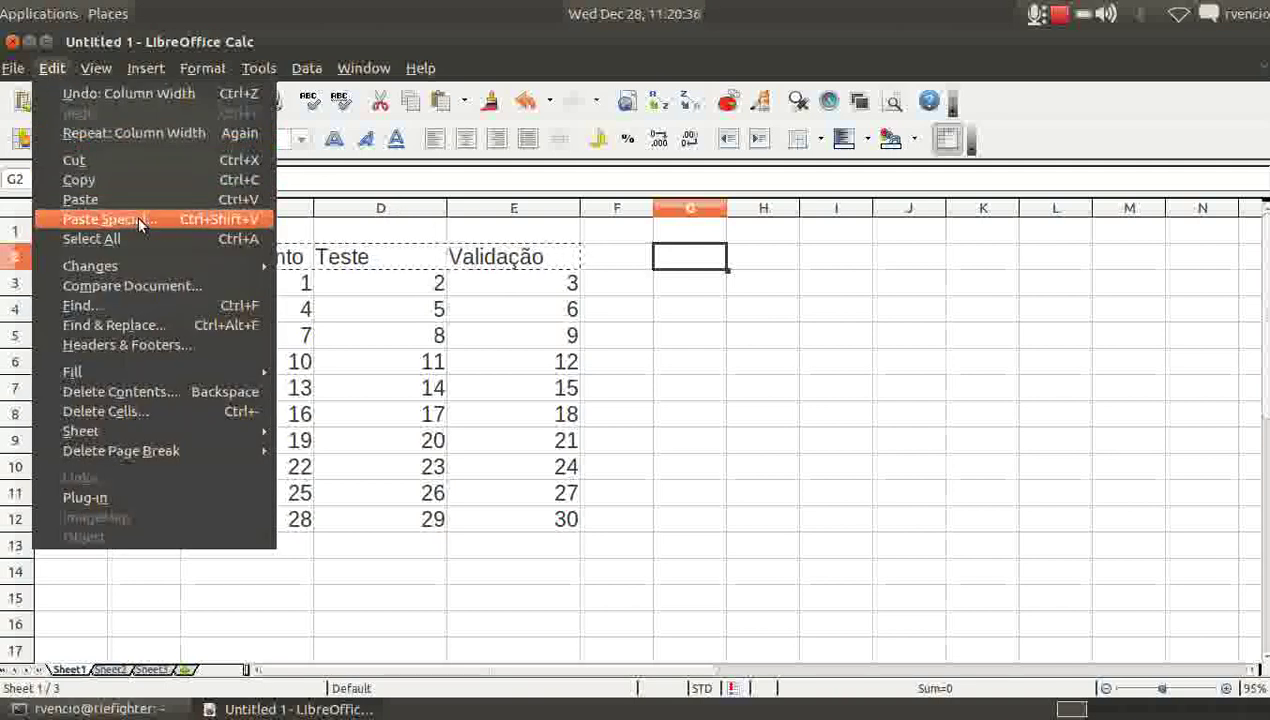
{"action": "left_click", "coordinate": [168, 219]}
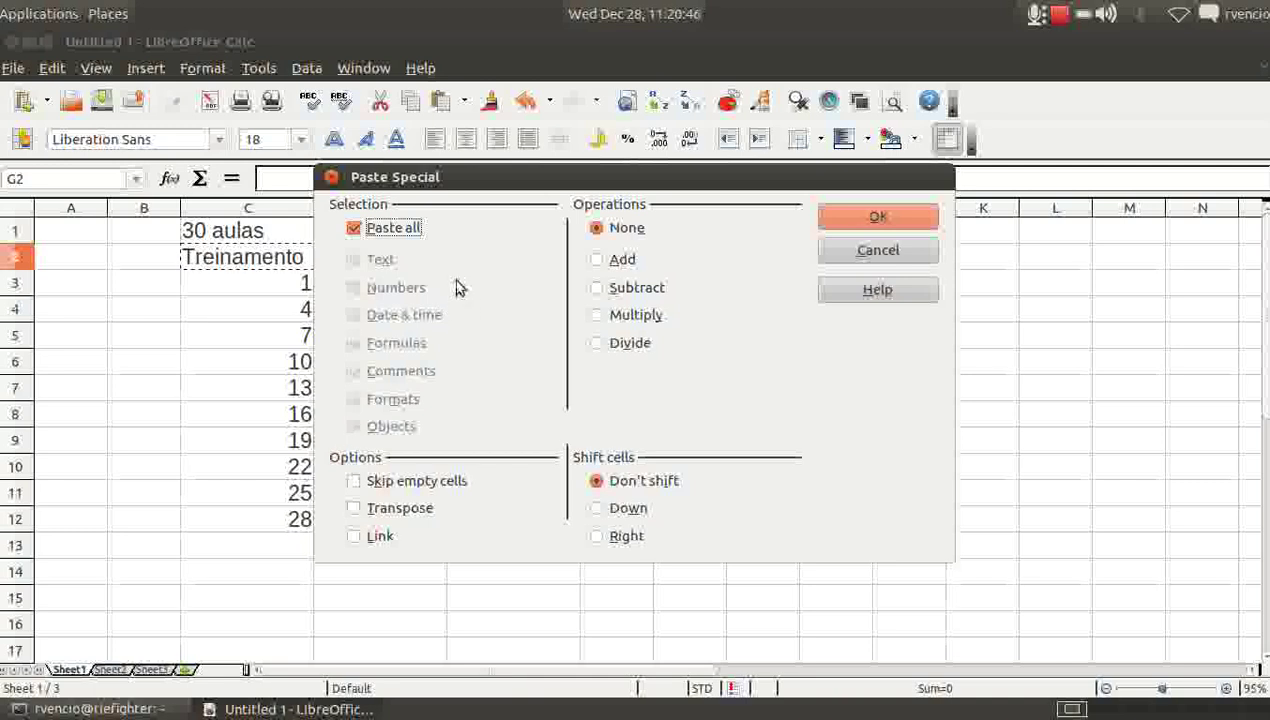
{"action": "left_click", "coordinate": [355, 510]}
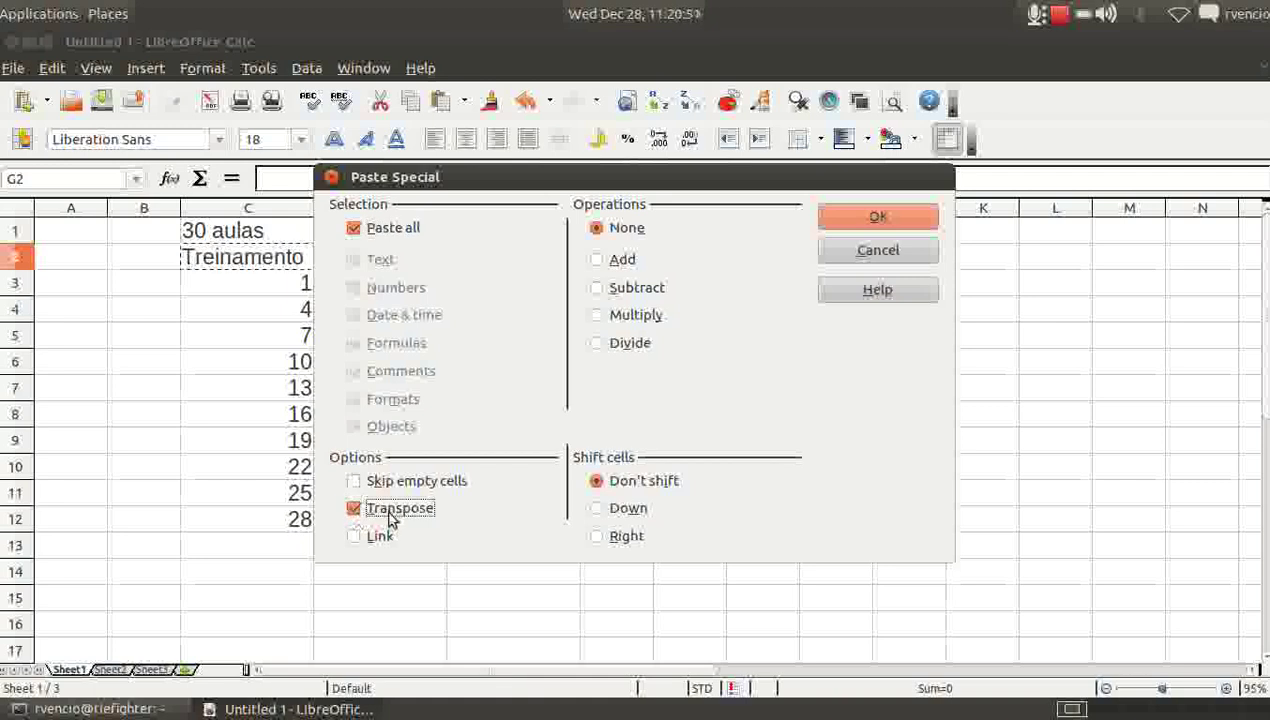
{"action": "left_click", "coordinate": [862, 218]}
{"action": "left_click", "coordinate": [797, 342]}
{"action": "left_click_drag", "start_coordinate": [800, 208], "coordinate": [805, 228]}
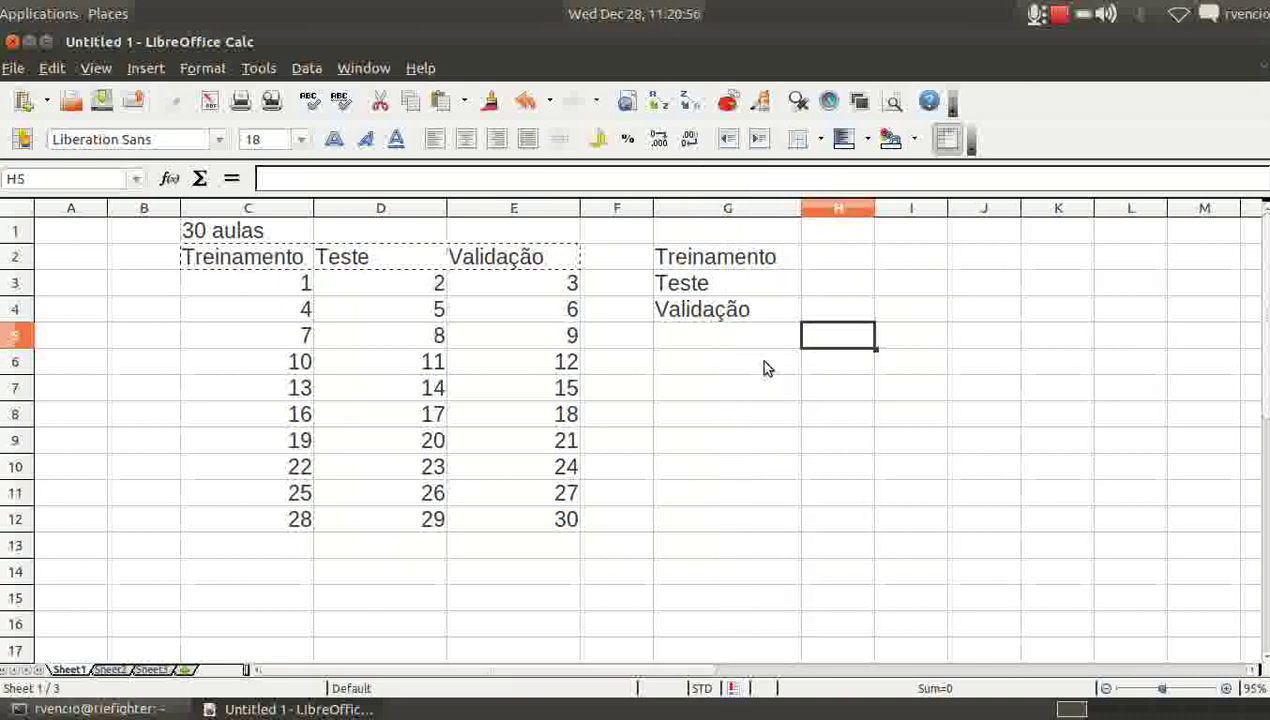
{"action": "left_click", "coordinate": [760, 360]}
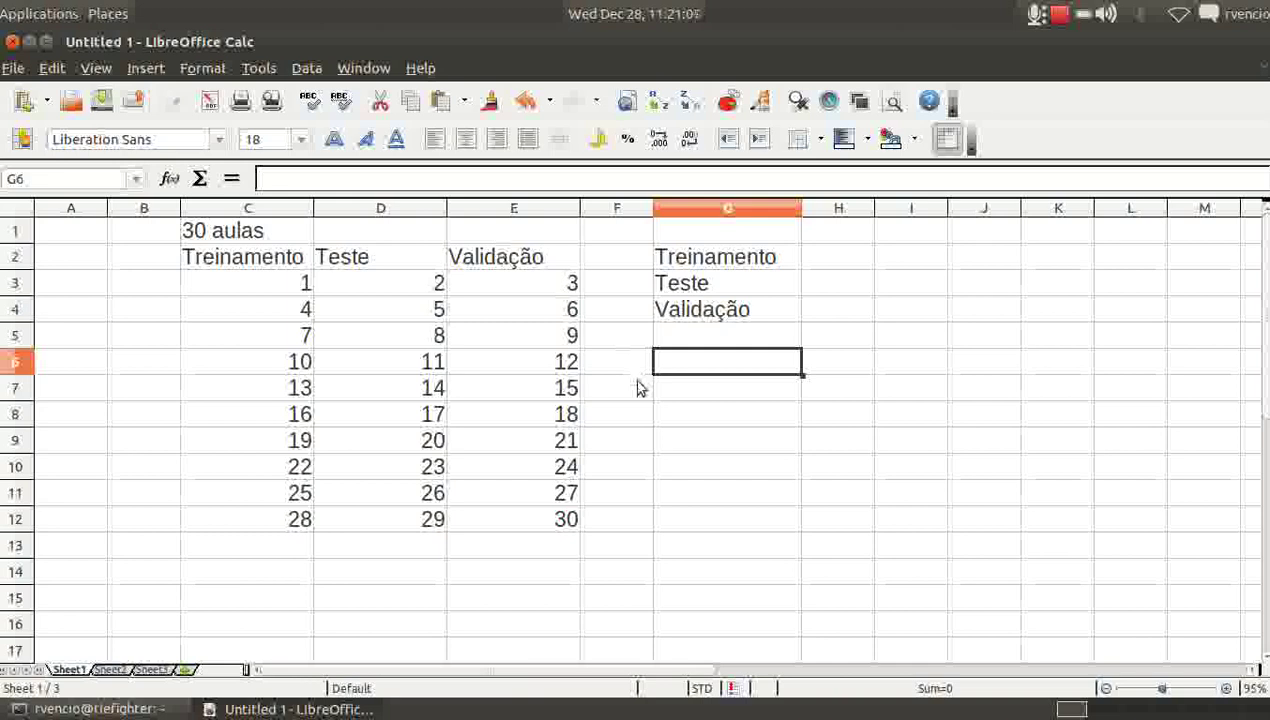
- Enter the bold header 'Fase' in cell G1
{"action": "key", "text": "Up"}
{"action": "key", "text": "Up"}
{"action": "key", "text": "Up"}
{"action": "key", "text": "Up"}
{"action": "key", "text": "Up"}
{"action": "key", "text": "Right"}
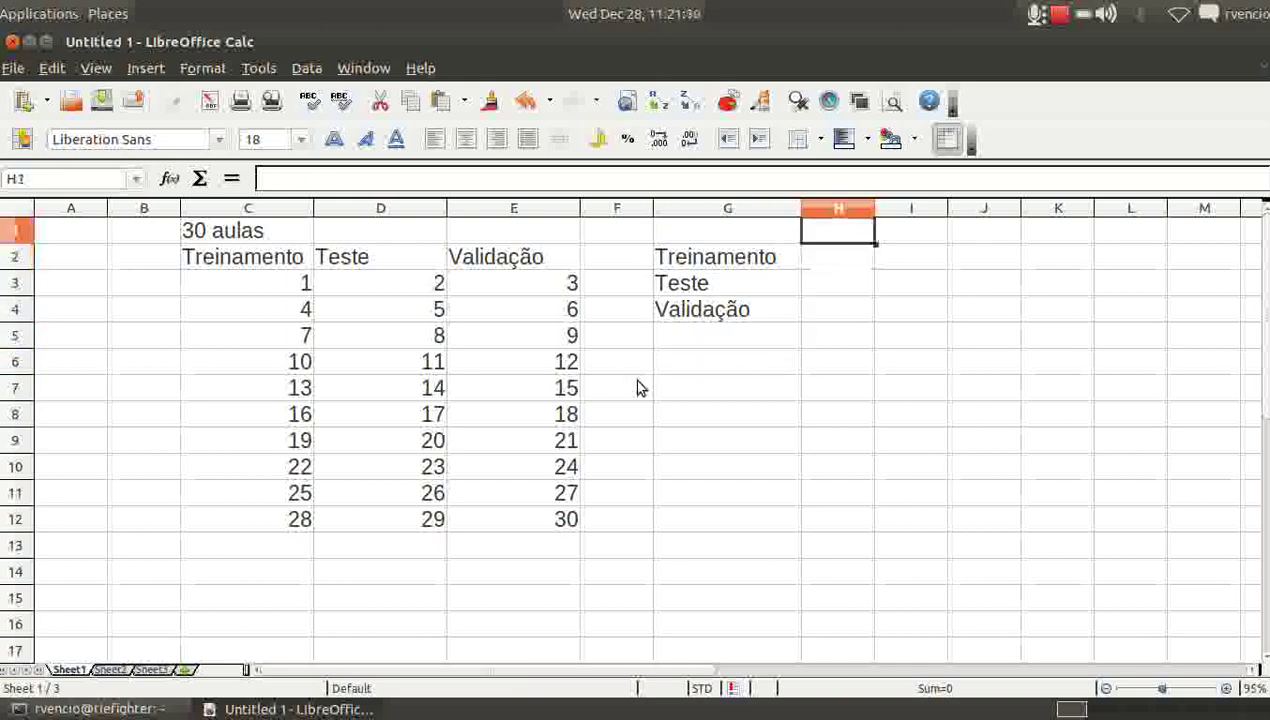
{"action": "key", "text": "Left"}
{"action": "type", "text": "Fa"}
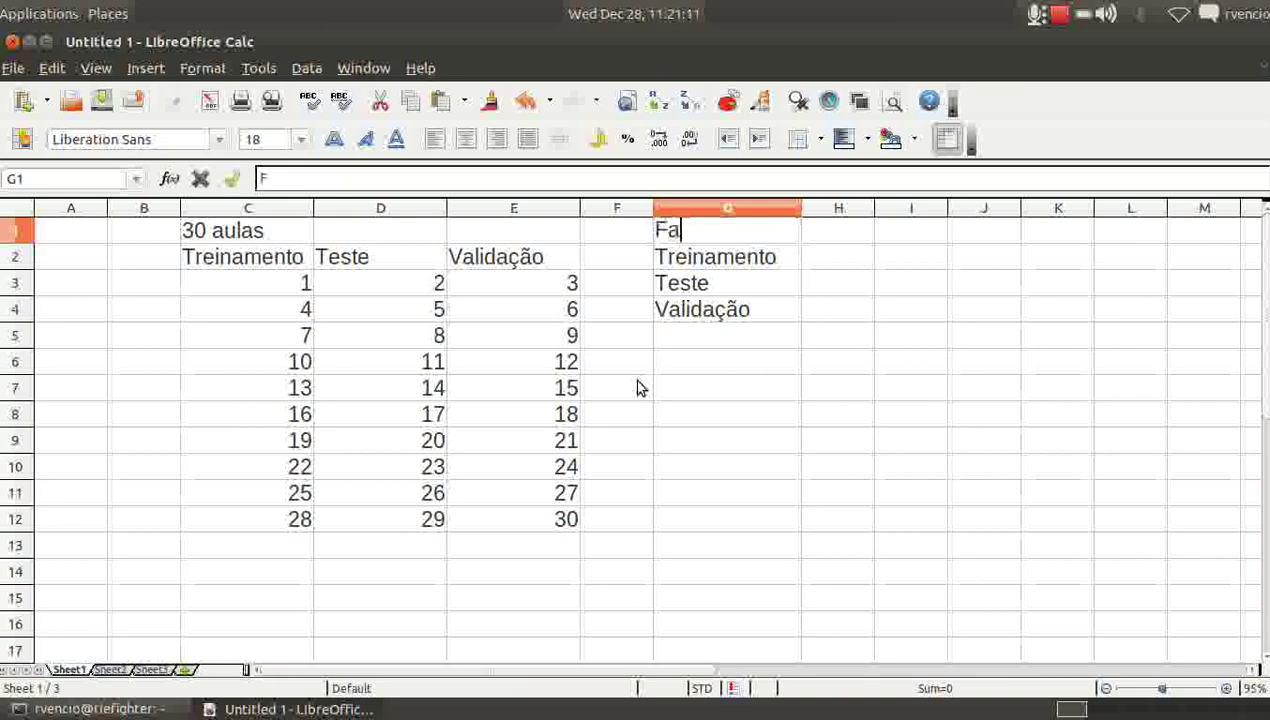
{"action": "type", "text": "se"}
{"action": "key", "text": "Tab"}
{"action": "key", "text": "Left"}
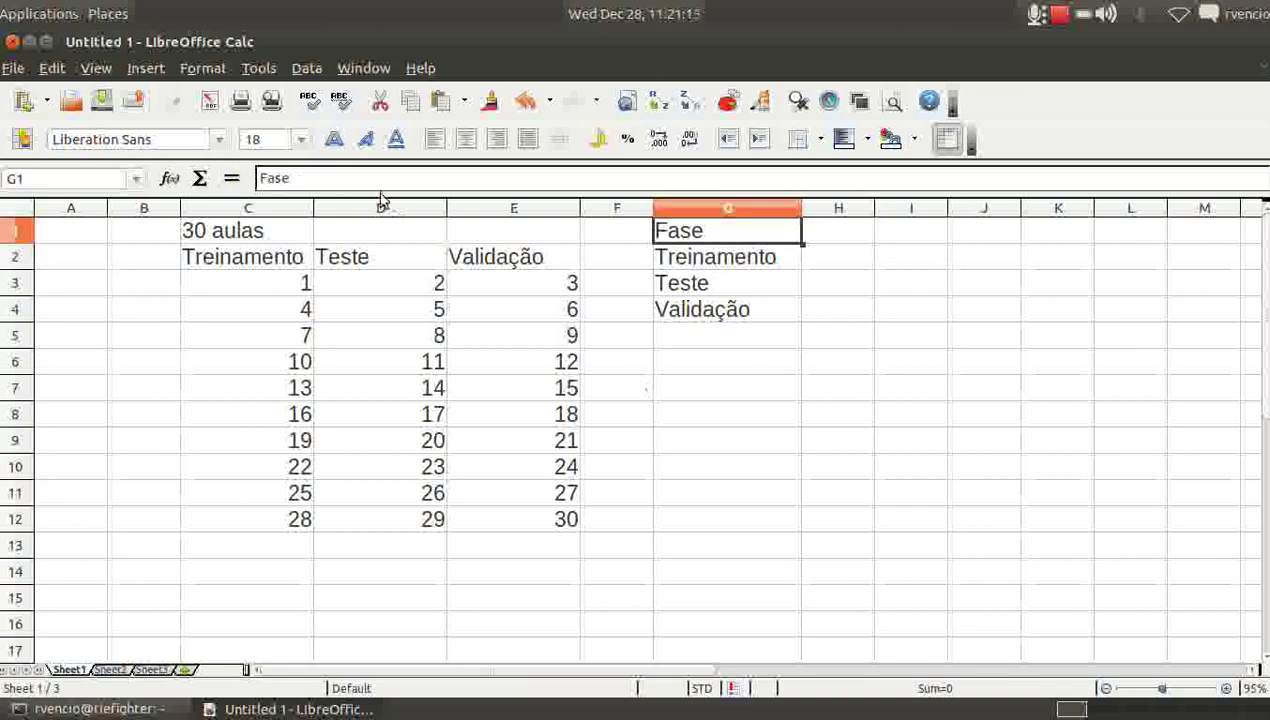
{"action": "left_click", "coordinate": [333, 140]}
- Add bold headers 'Aula' in H1 and 'Dia' in I1
{"action": "key", "text": "Right"}
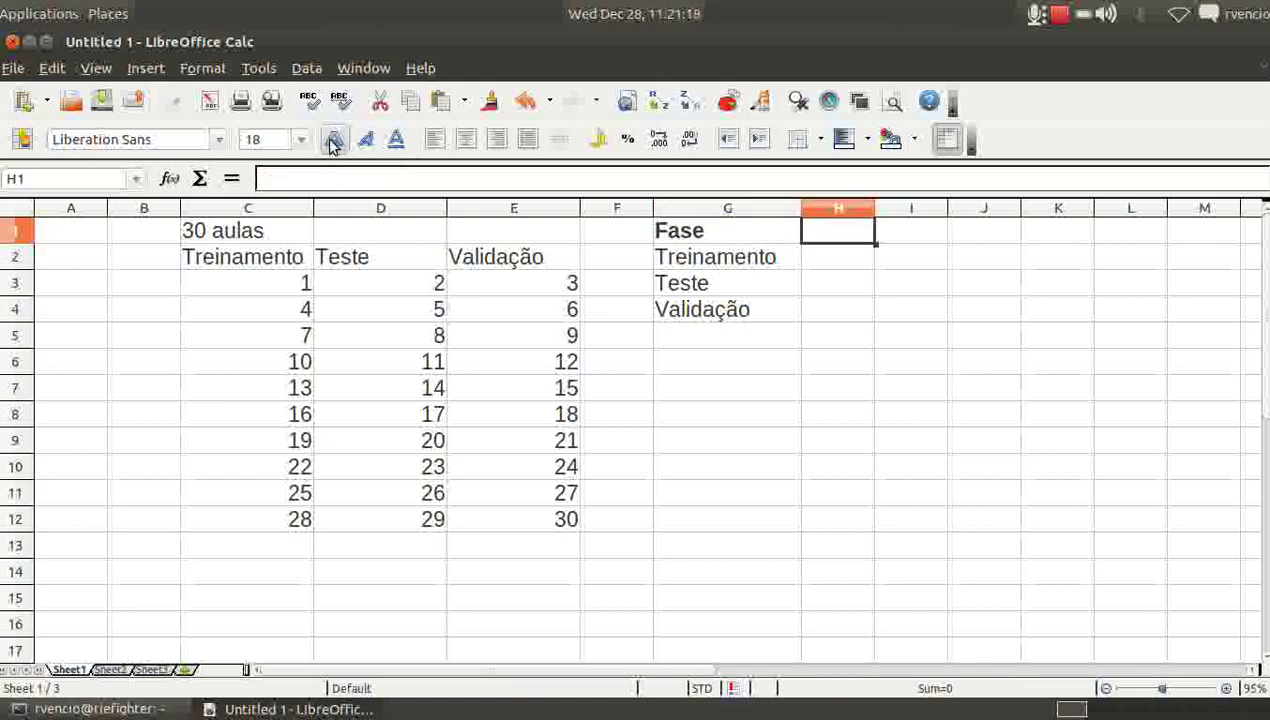
{"action": "type", "text": "Aula"}
{"action": "left_click", "coordinate": [333, 142]}
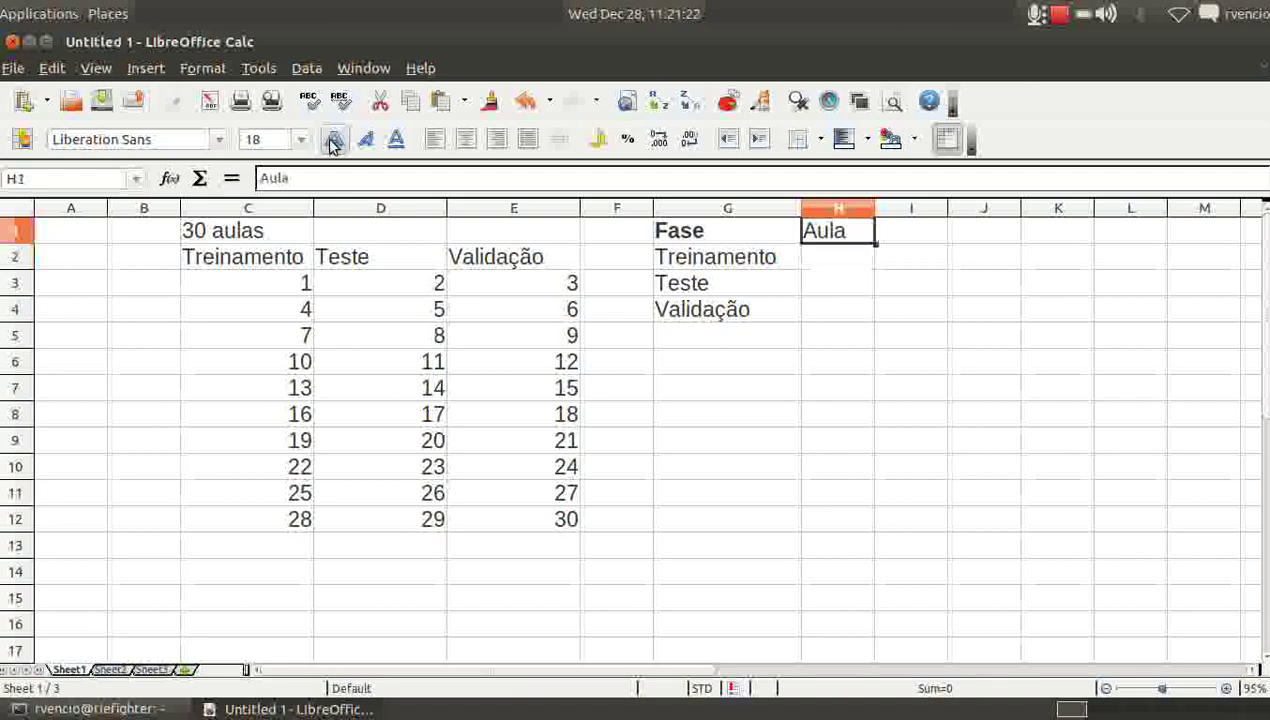
{"action": "key", "text": "Tab"}
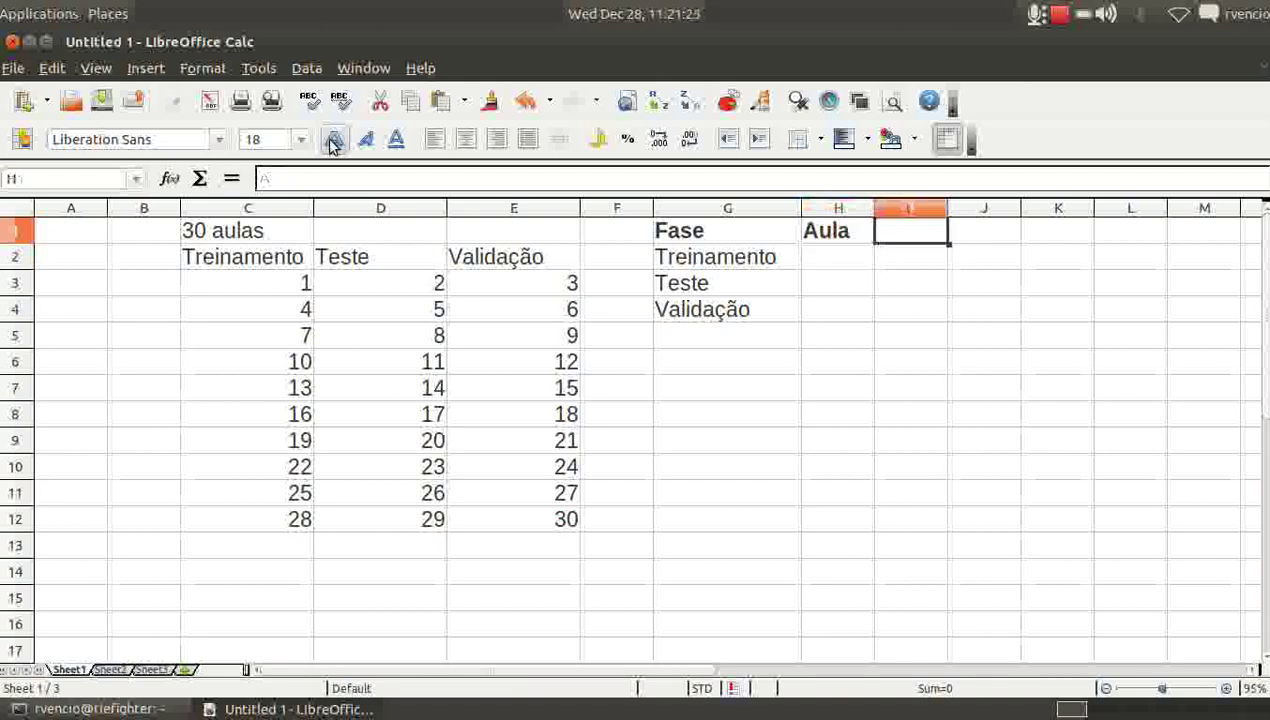
{"action": "type", "text": "Dia"}
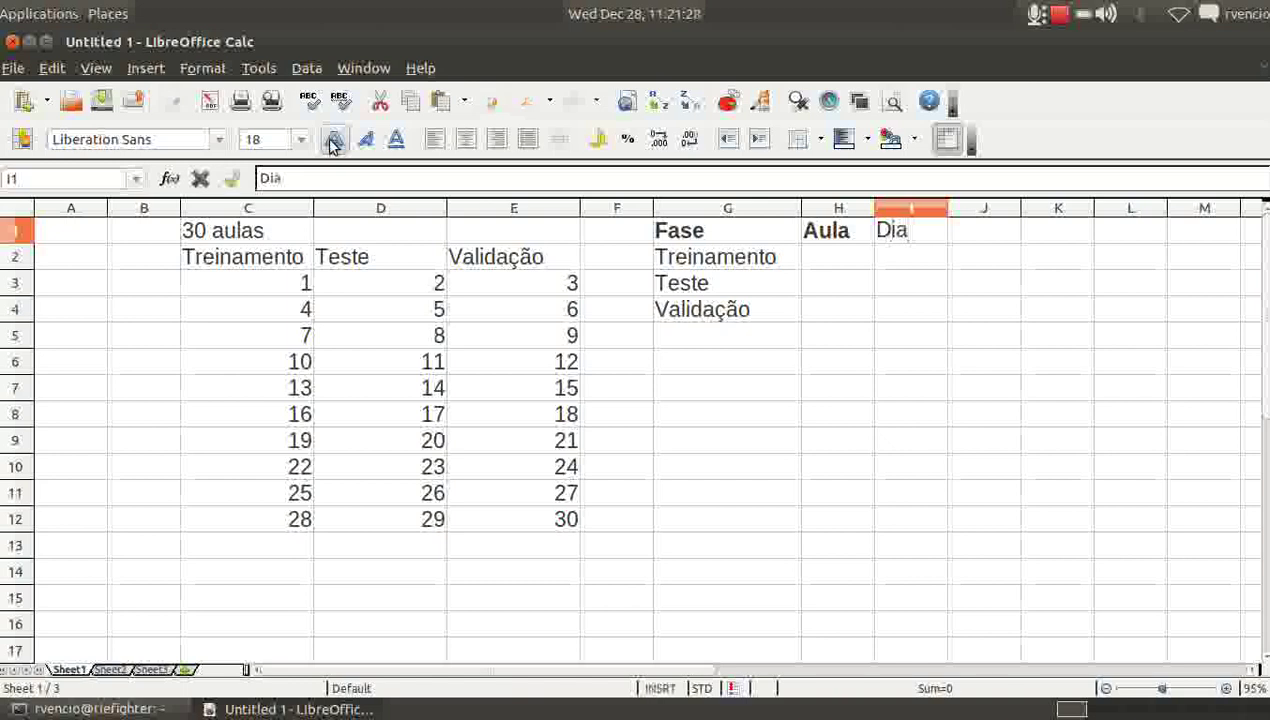
{"action": "key", "text": "Return"}
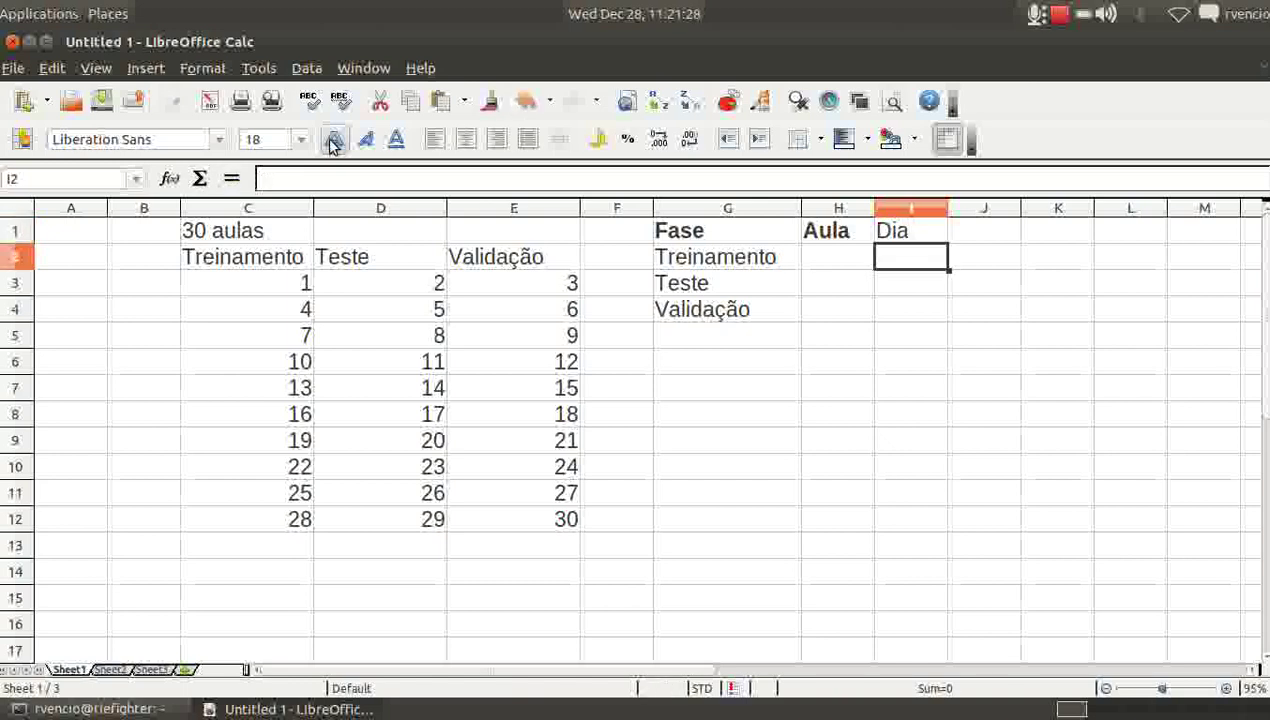
{"action": "key", "text": "Up"}
{"action": "left_click", "coordinate": [333, 142]}
{"action": "key", "text": "Down"}
{"action": "key", "text": "Left"}
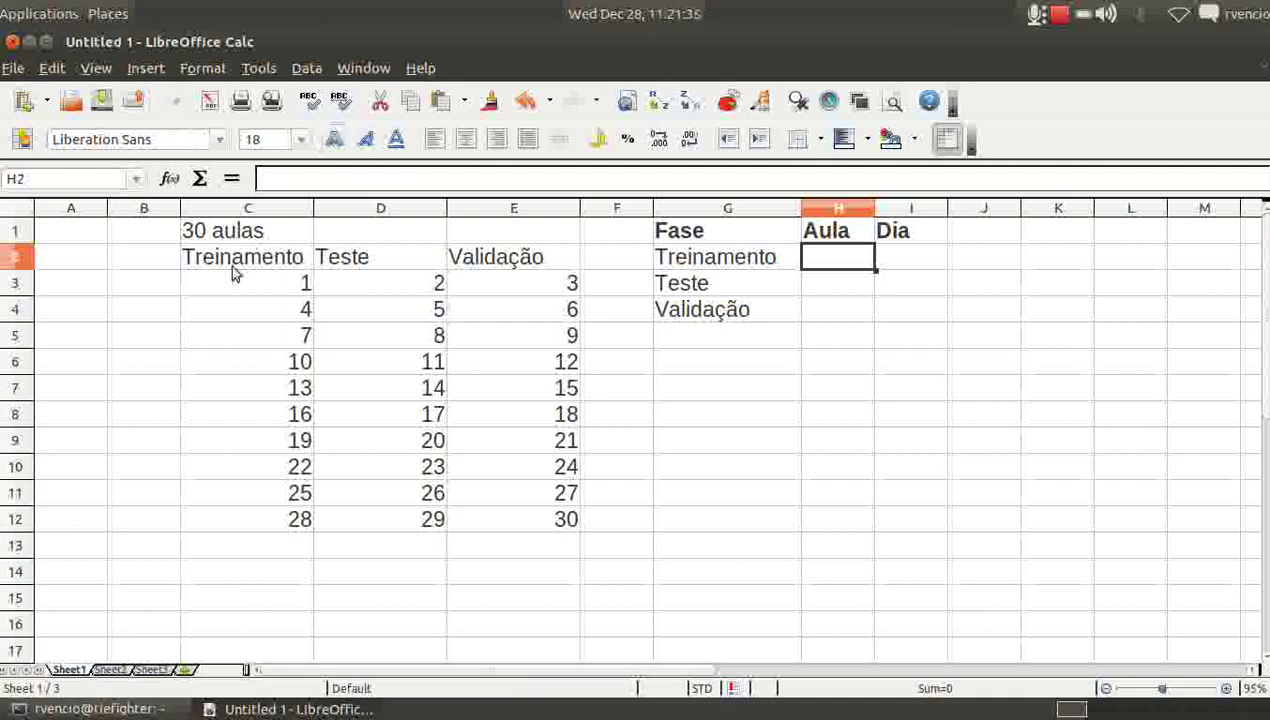
- Enter 1 in cell H2 as the first Aula lesson number
{"action": "left_click_drag", "start_coordinate": [222, 288], "coordinate": [500, 364]}
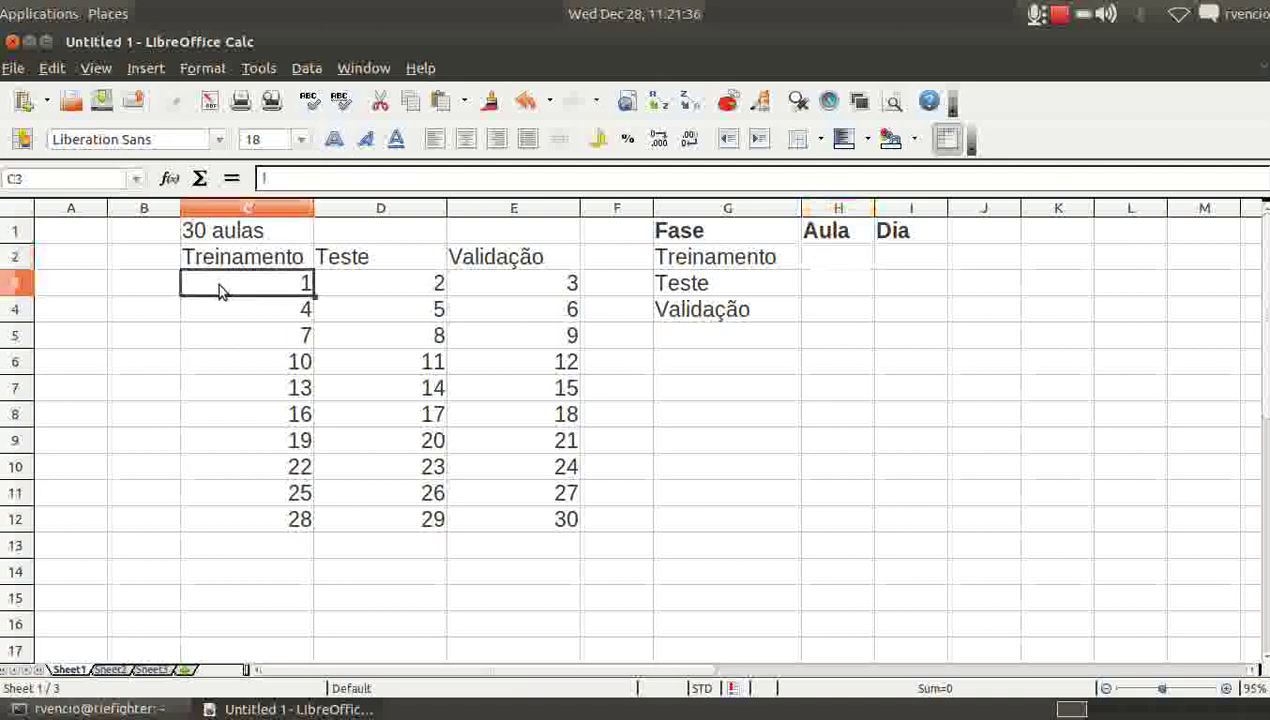
{"action": "left_click", "coordinate": [528, 316]}
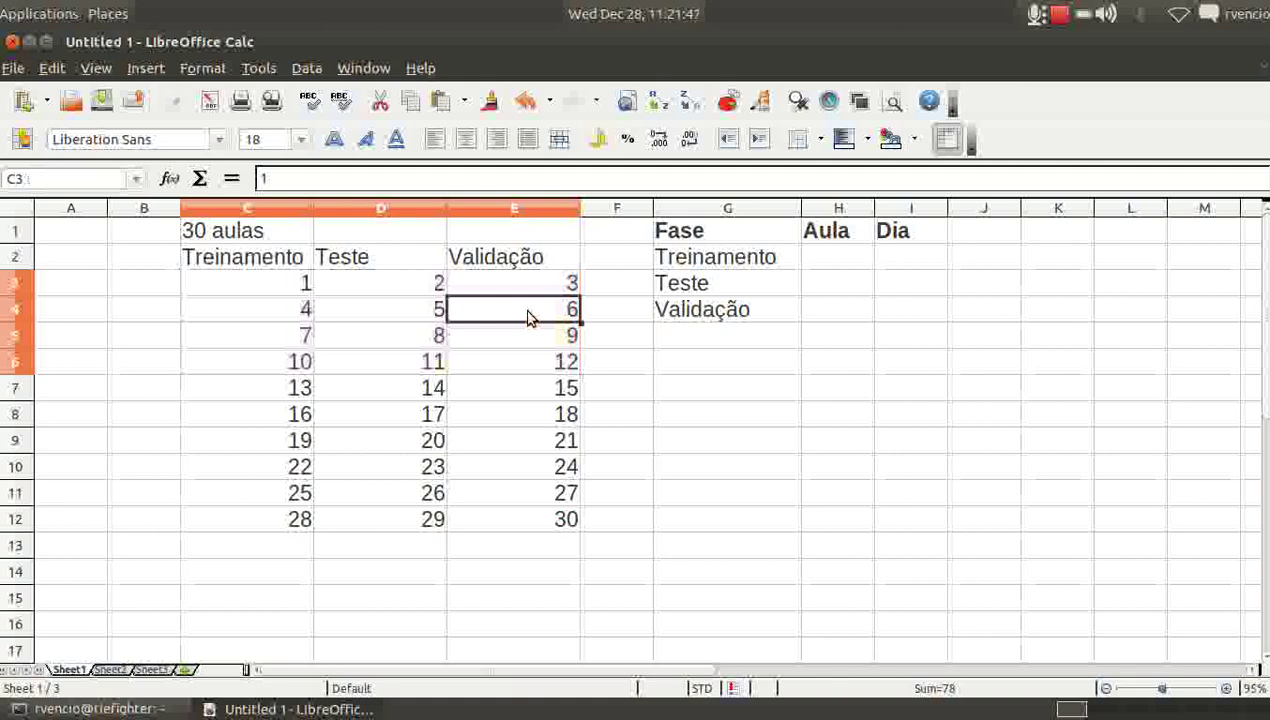
{"action": "left_click", "coordinate": [838, 258]}
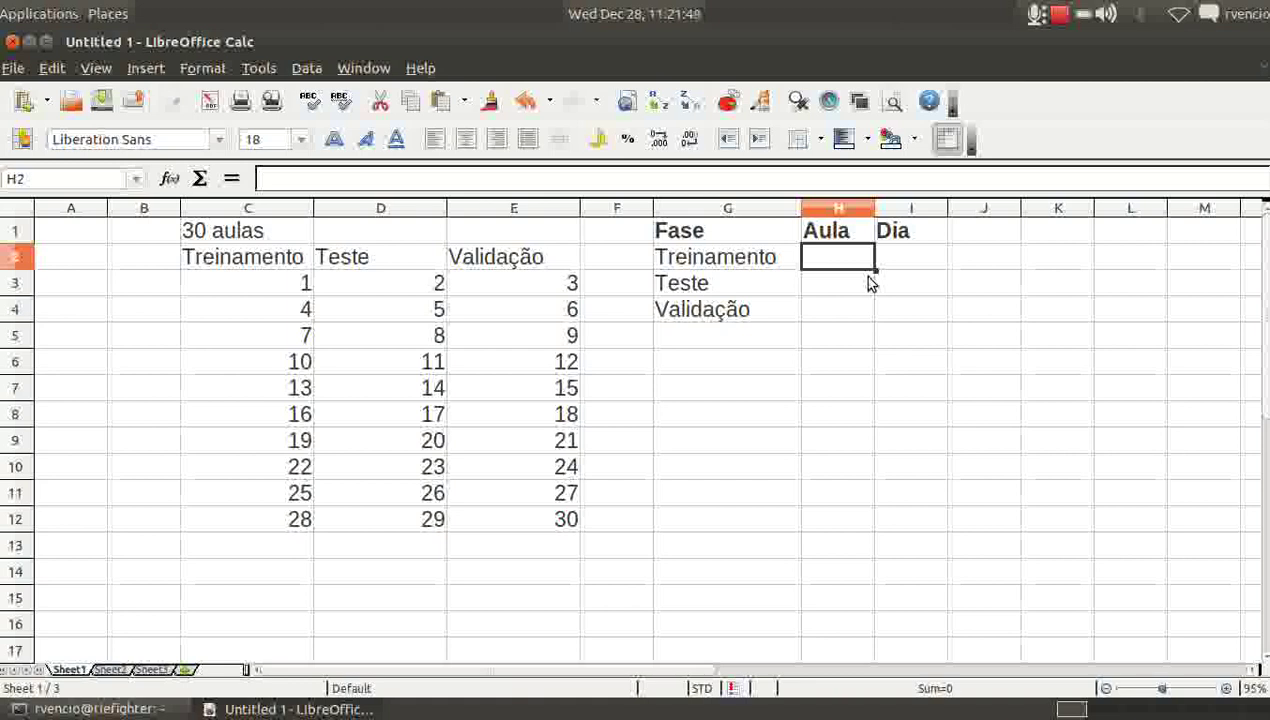
{"action": "type", "text": "1"}
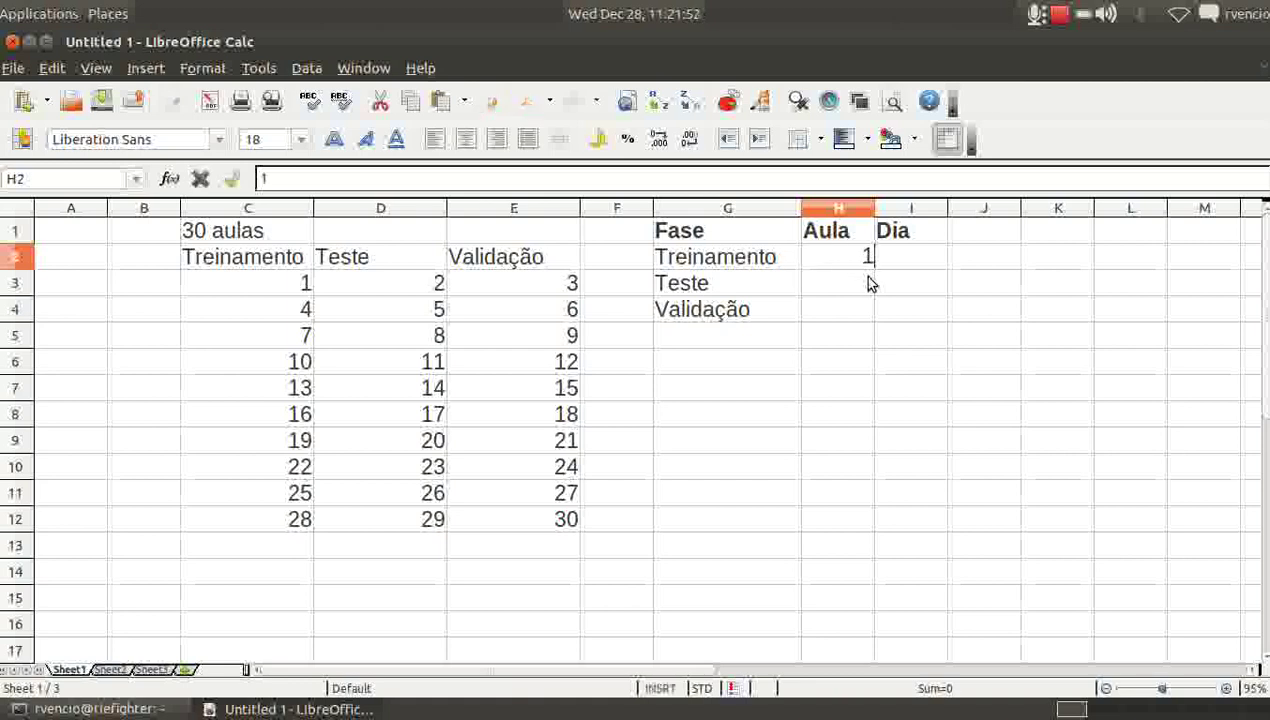
{"action": "key", "text": "Return"}
{"action": "left_click", "coordinate": [866, 258]}
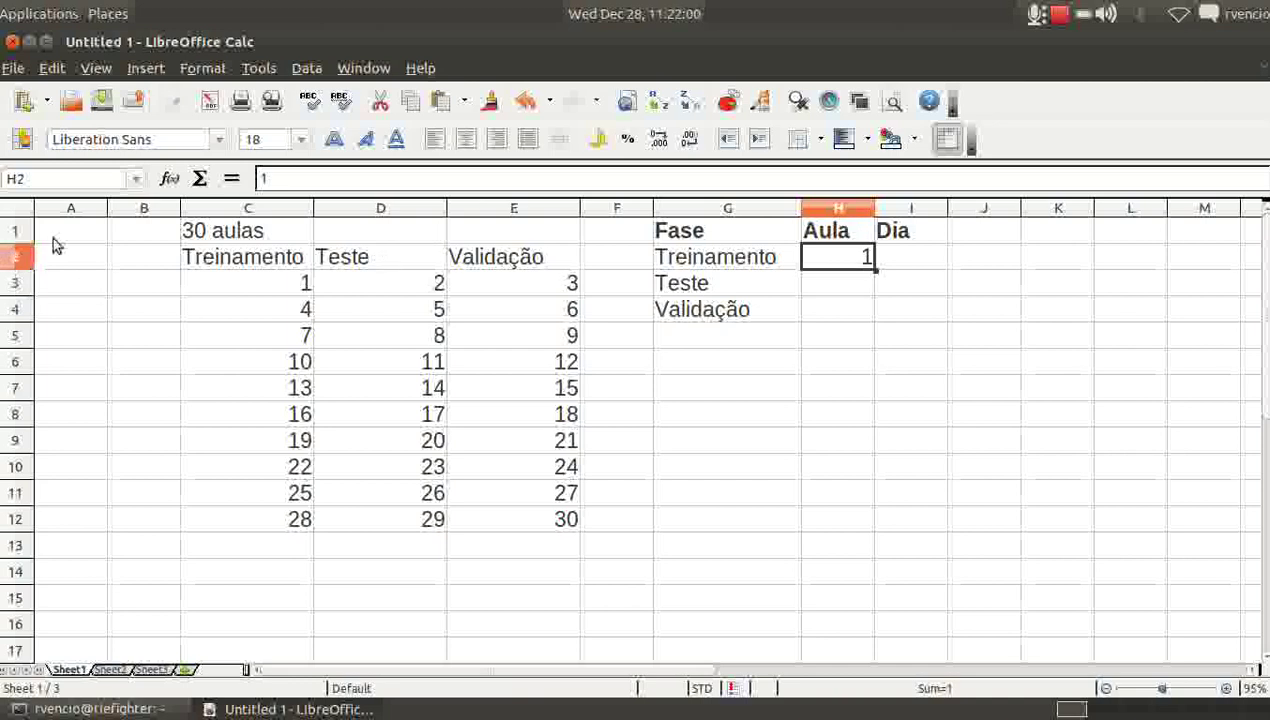
{"action": "left_click", "coordinate": [835, 292]}
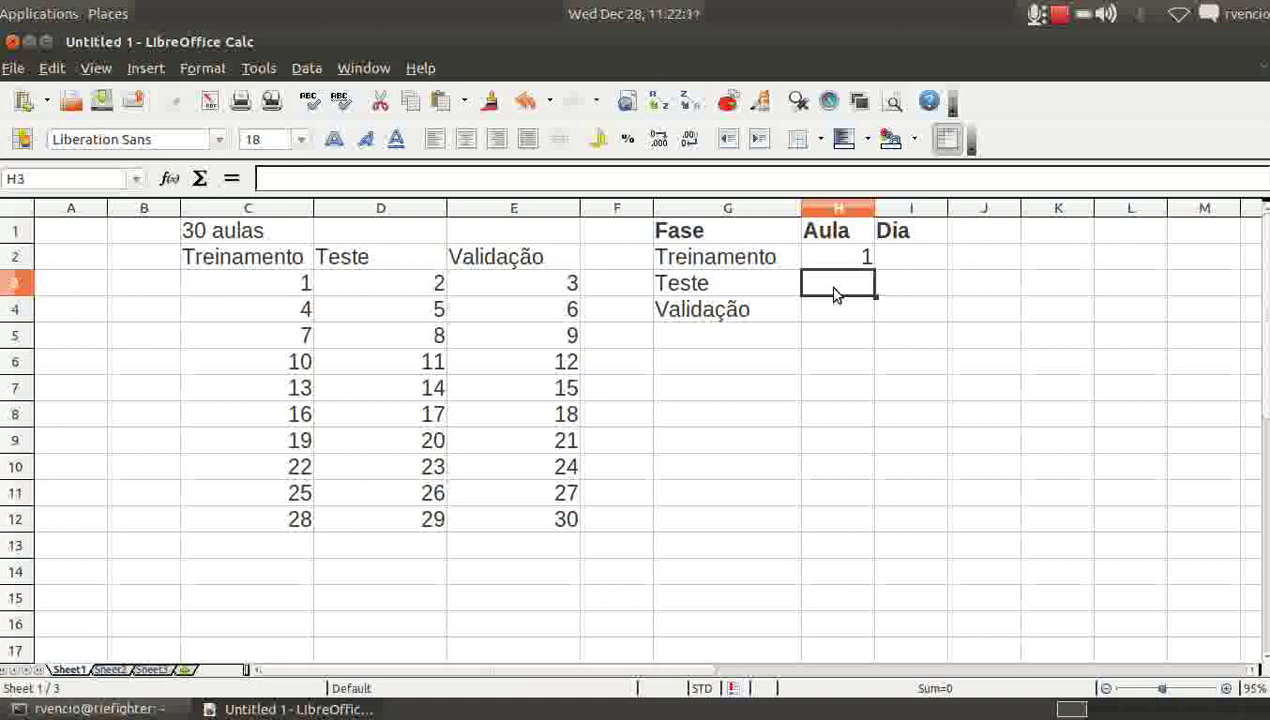
- Enter =H2+1 in H3 and =H3+1 in H4, giving lessons 2 and 3
{"action": "type", "text": "="}
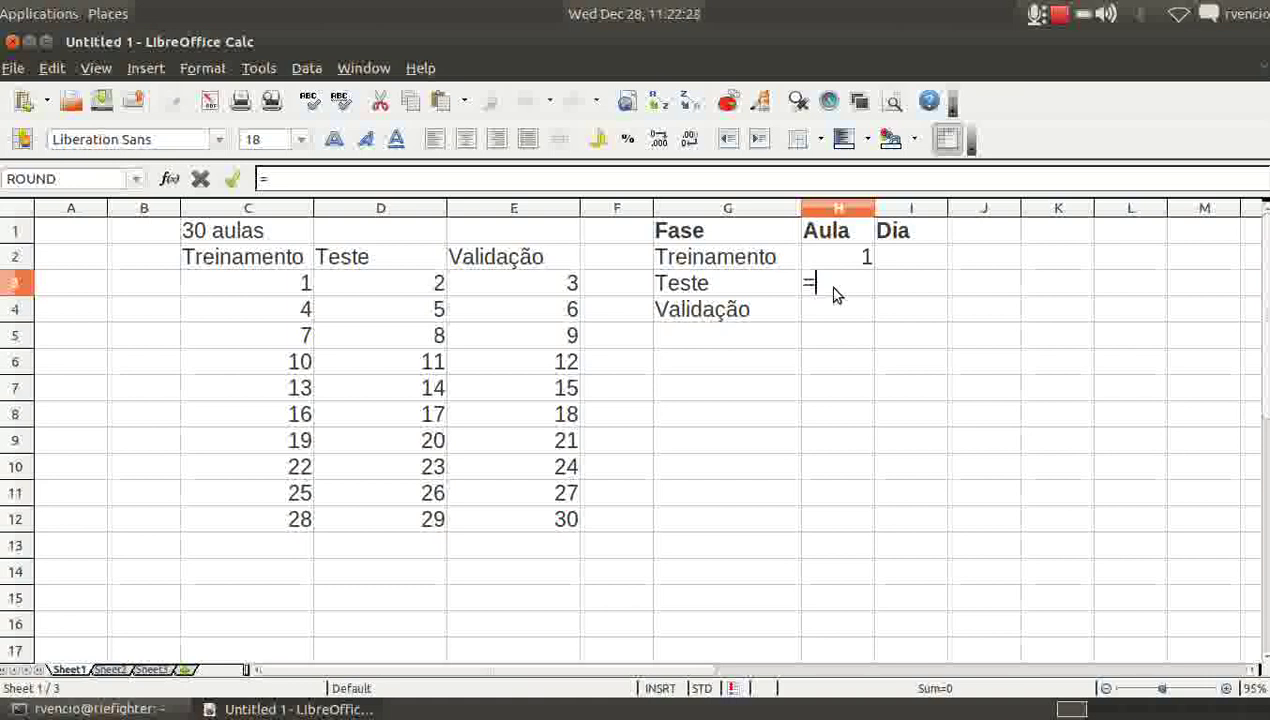
{"action": "type", "text": "h2 + "}
{"action": "type", "text": "1"}
{"action": "key", "text": "Return"}
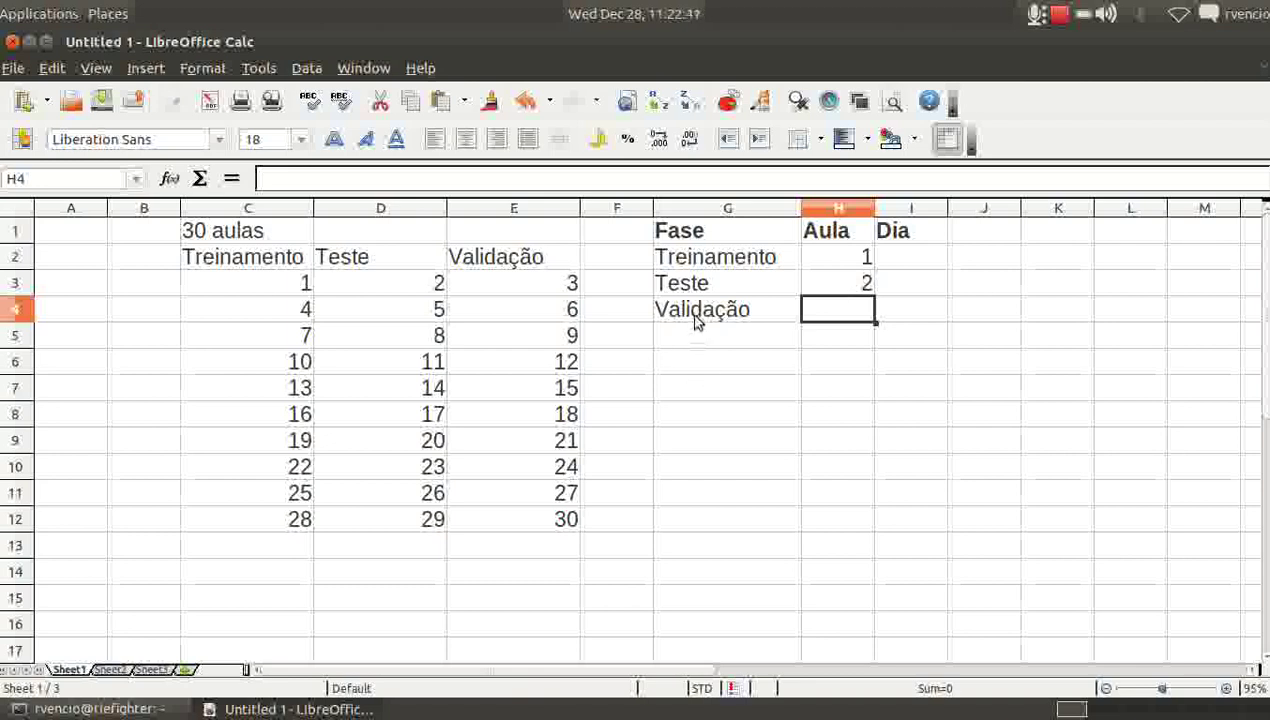
{"action": "type", "text": "="}
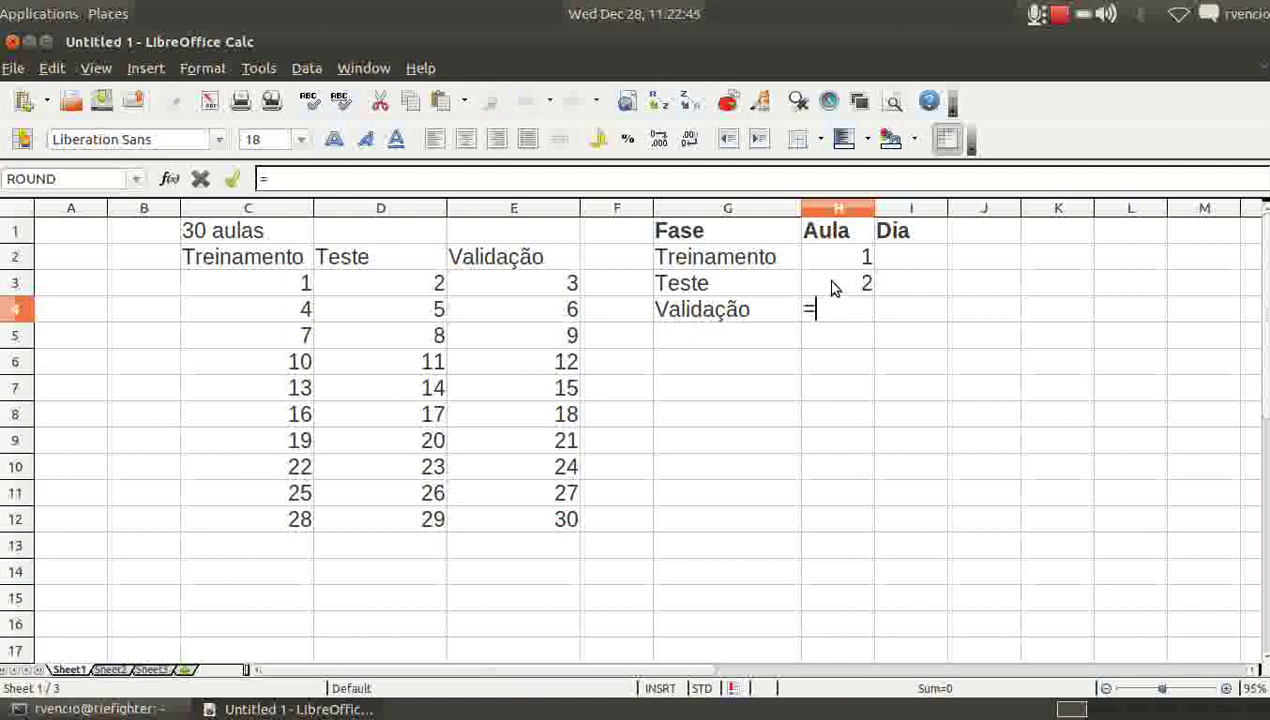
{"action": "left_click", "coordinate": [831, 288]}
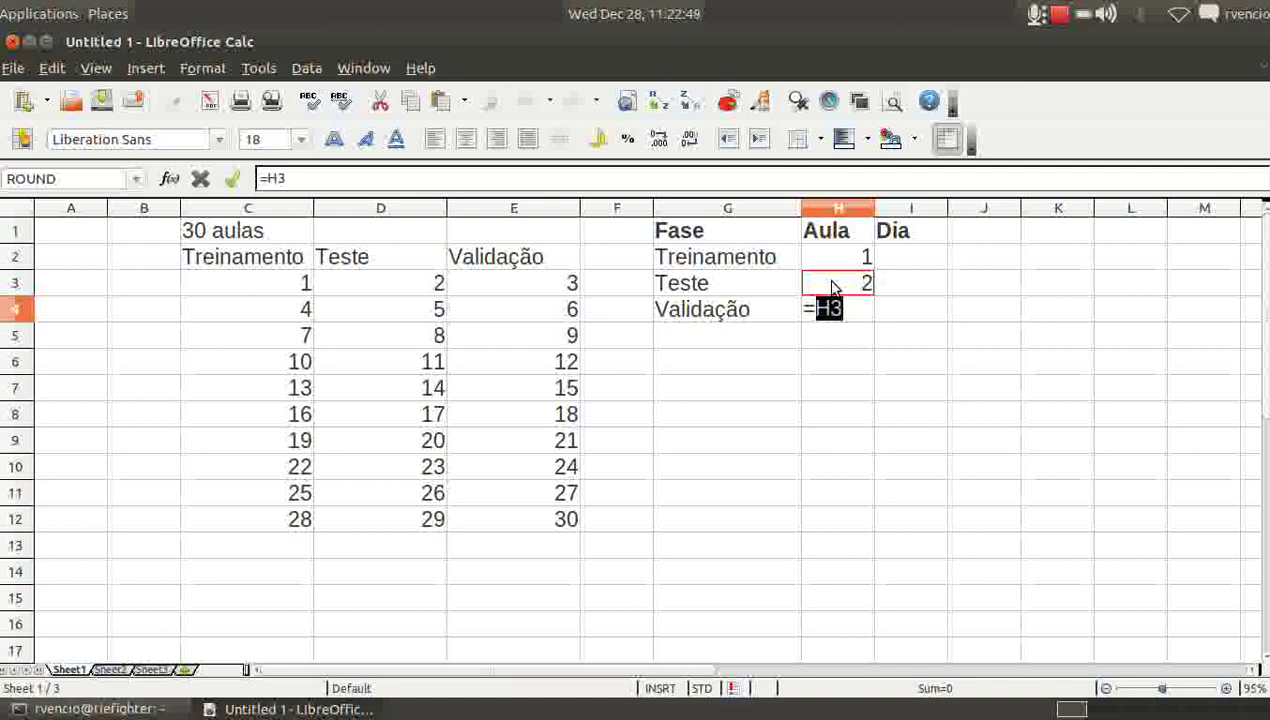
{"action": "type", "text": "+1"}
{"action": "key", "text": "Return"}
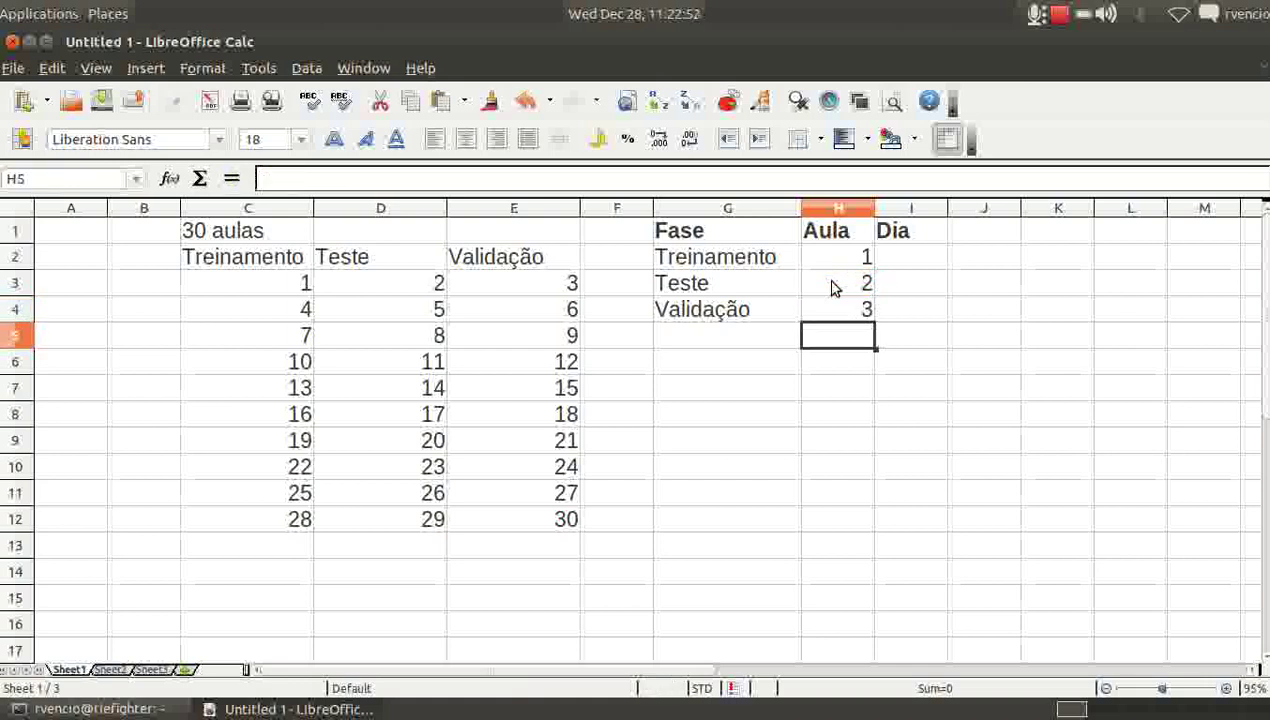
- Copy the H4 formula and paste it down column H to about row 25
{"action": "left_click", "coordinate": [836, 313]}
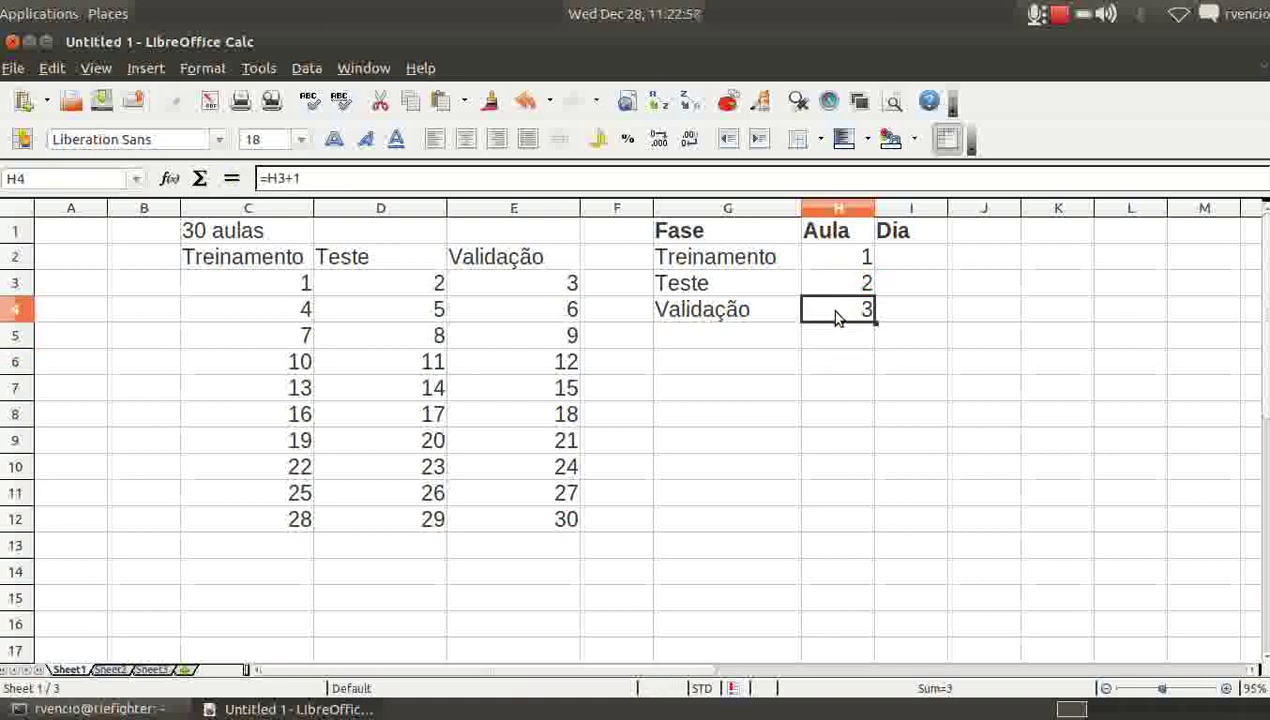
{"action": "key", "text": "ctrl+c"}
{"action": "key", "text": "Down"}
{"action": "key", "text": "ctrl+v"}
{"action": "key", "text": "Down"}
{"action": "key", "text": "ctrl+v"}
{"action": "key", "text": "Down"}
{"action": "key", "text": "ctrl+v"}
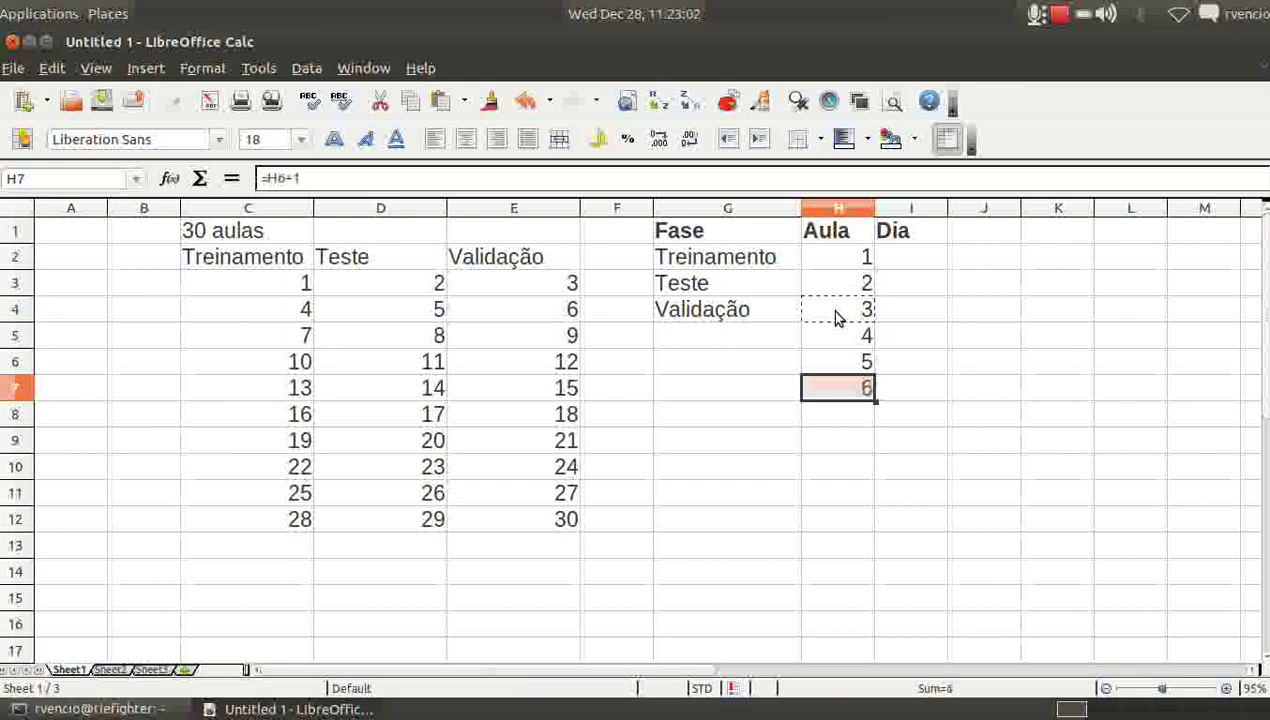
{"action": "key", "text": "Down"}
{"action": "key", "text": "Up"}
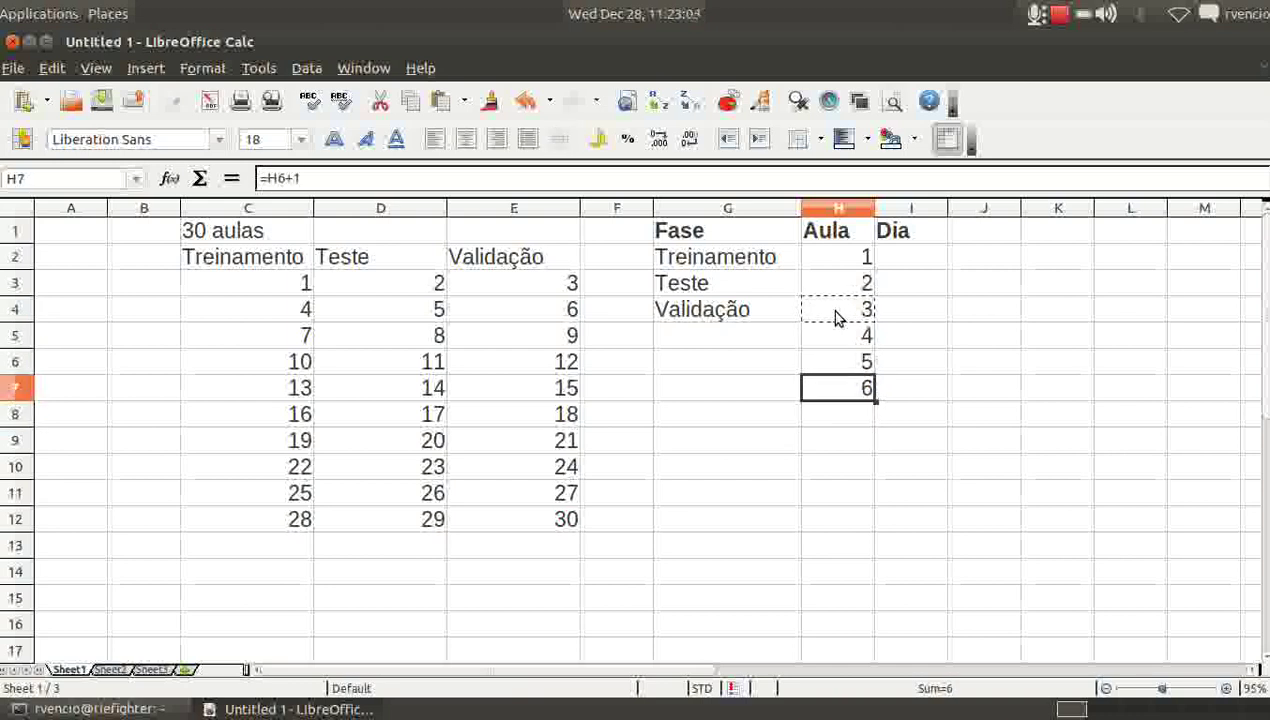
{"action": "key", "text": "Down"}
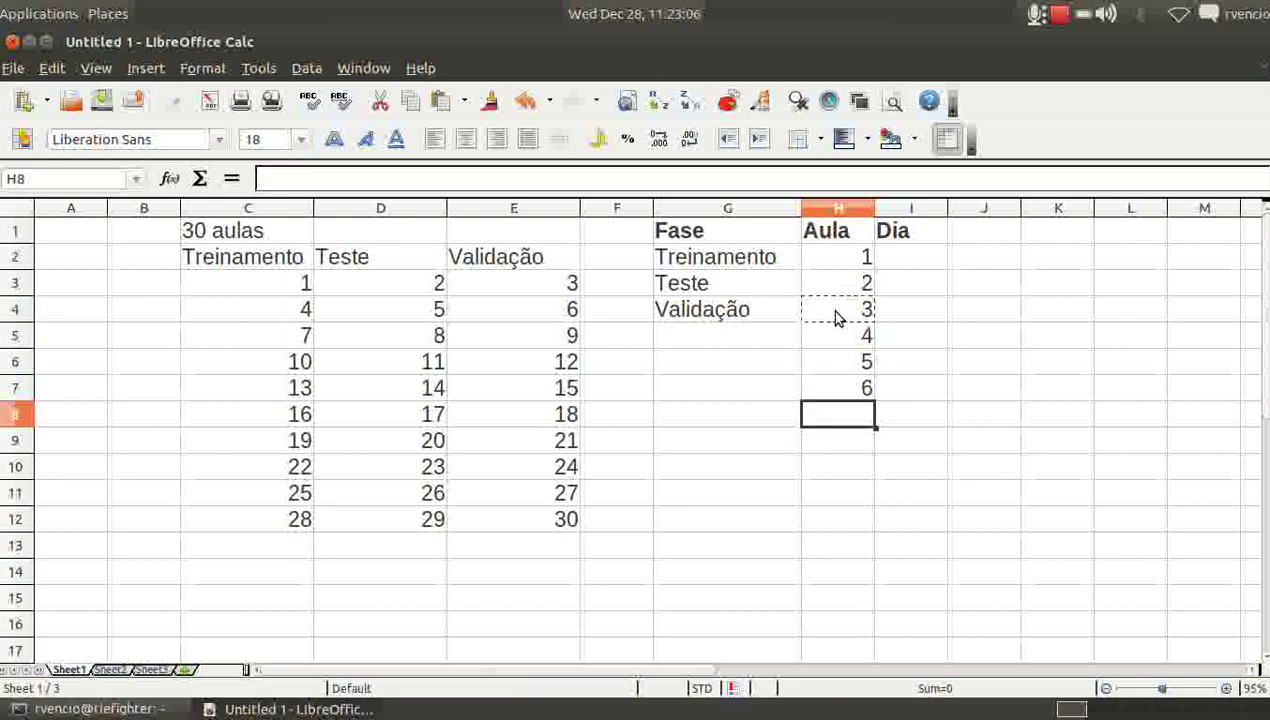
{"action": "key", "text": "Up"}
{"action": "key", "text": "shift+Down"}
{"action": "key", "text": "shift+Down"}
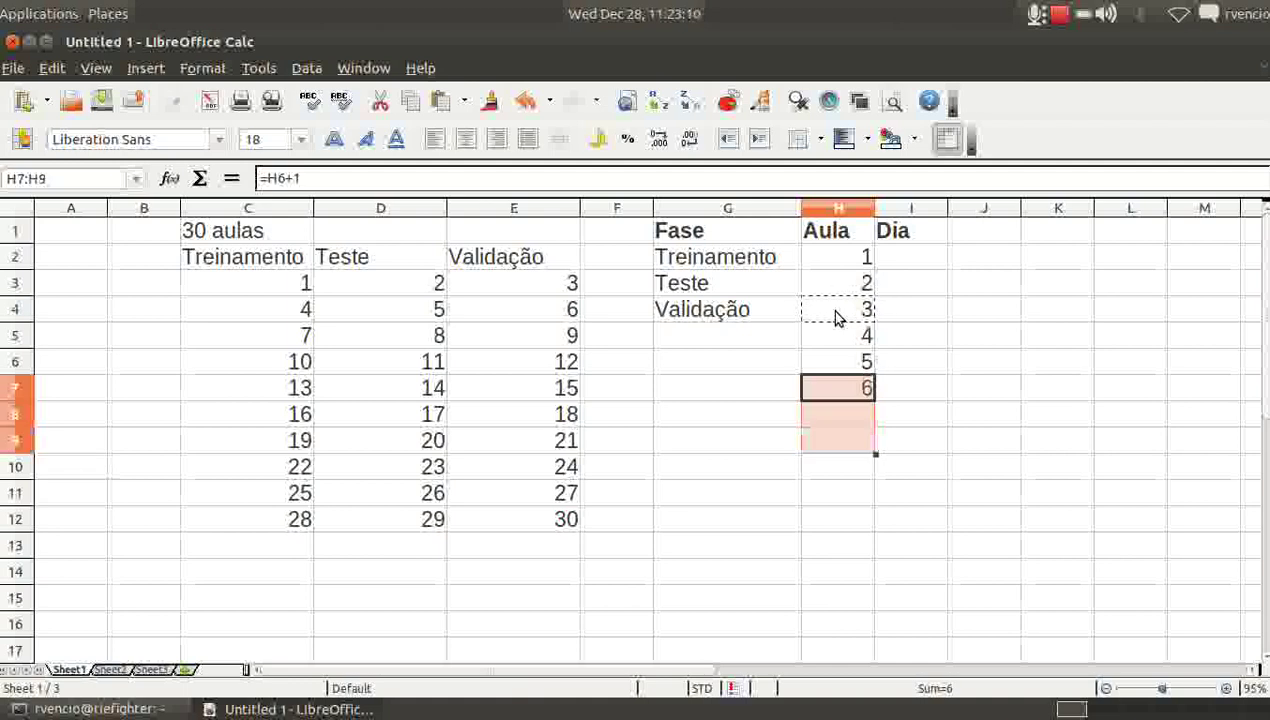
{"action": "key", "text": "shift+Down"}
{"action": "key", "text": "shift+Down"}
{"action": "key", "text": "shift+Down"}
{"action": "key", "text": "shift+Down"}
{"action": "key", "text": "shift+Down"}
{"action": "key", "text": "shift+Down"}
{"action": "key", "text": "shift+Down"}
{"action": "key", "text": "shift+Down"}
{"action": "key", "text": "shift+Down"}
{"action": "key", "text": "shift+Down"}
{"action": "key", "text": "shift+Down"}
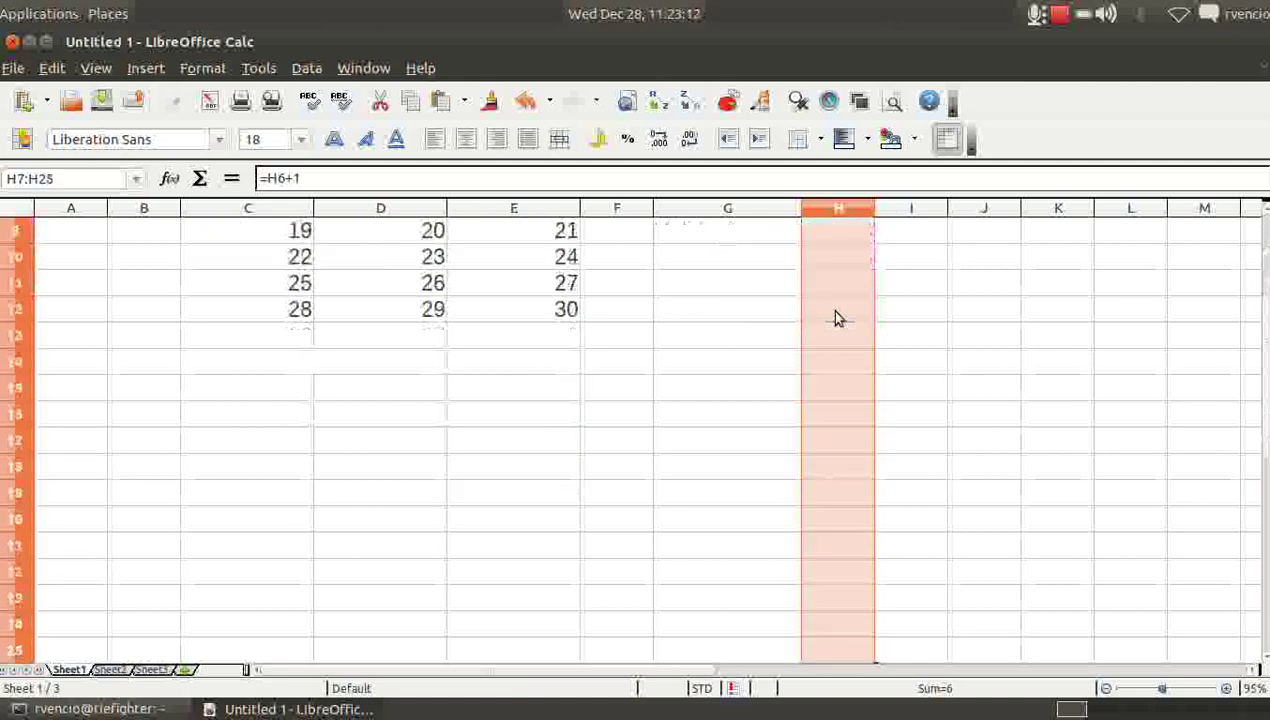
{"action": "key", "text": "ctrl+v"}
{"action": "key", "text": "Down"}
- Extend the formula down to row 34, then delete the numbers beyond lesson 30
{"action": "key", "text": "Down"}
{"action": "key", "text": "Down"}
{"action": "key", "text": "Down"}
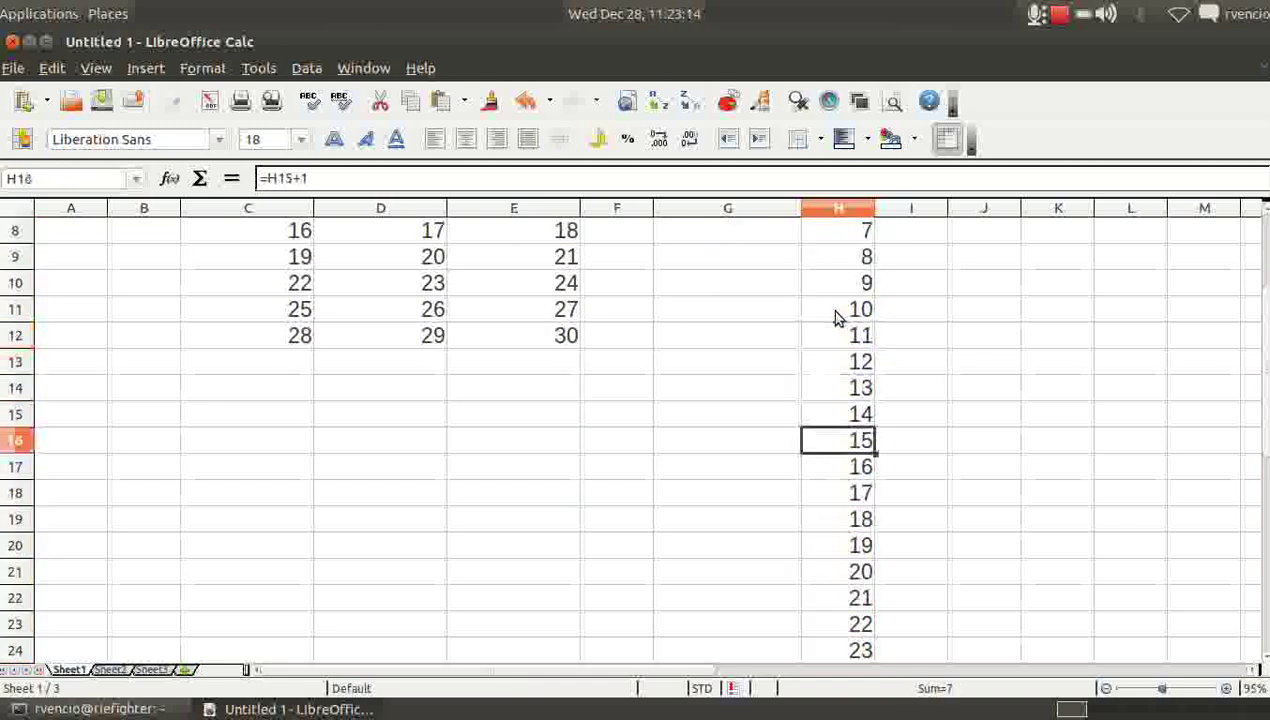
{"action": "key", "text": "Down"}
{"action": "key", "text": "Down"}
{"action": "key", "text": "Down"}
{"action": "key", "text": "Down"}
{"action": "key", "text": "Down"}
{"action": "key", "text": "Up"}
{"action": "key", "text": "Up"}
{"action": "key", "text": "Up"}
{"action": "key", "text": "ctrl+v"}
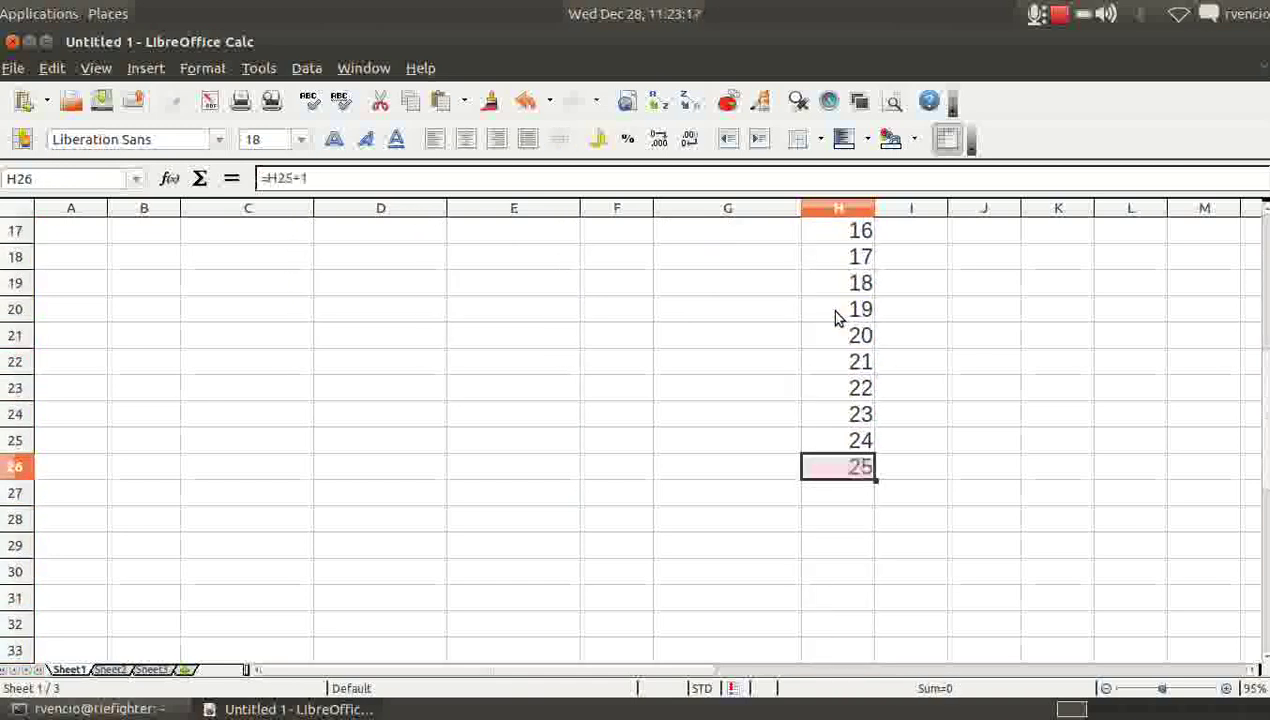
{"action": "key", "text": "Down"}
{"action": "key", "text": "ctrl+v"}
{"action": "key", "text": "Down"}
{"action": "key", "text": "shift+Down"}
{"action": "key", "text": "shift+Down"}
{"action": "key", "text": "shift+Down"}
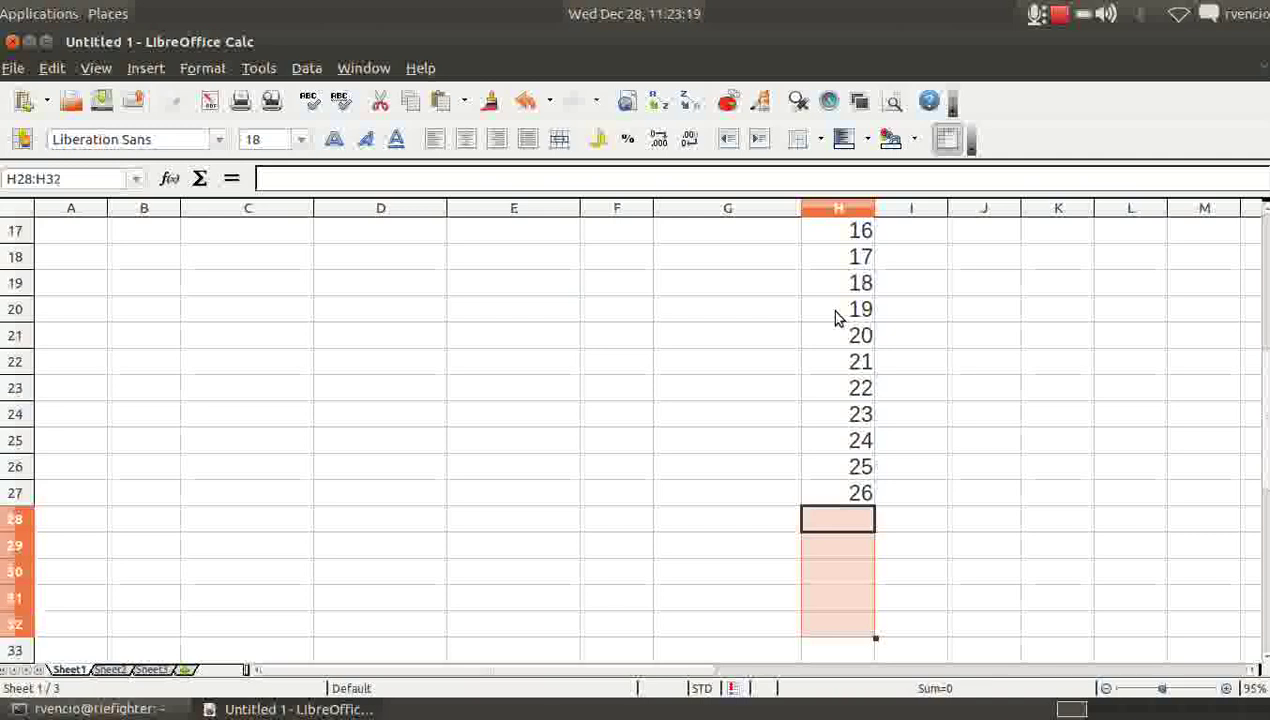
{"action": "key", "text": "shift+Down"}
{"action": "key", "text": "ctrl+v"}
{"action": "key", "text": "Down"}
{"action": "key", "text": "Down"}
{"action": "key", "text": "Down"}
{"action": "key", "text": "Down"}
{"action": "key", "text": "shift+Down"}
{"action": "key", "text": "shift+Down"}
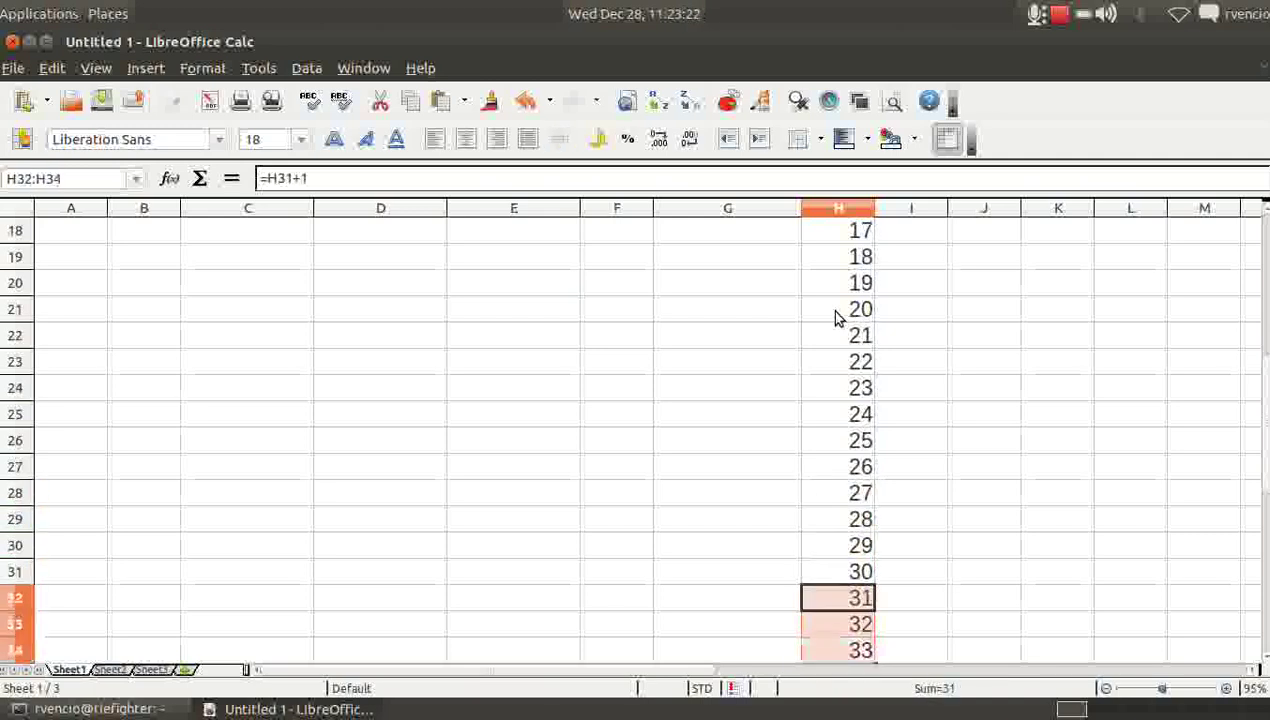
{"action": "key", "text": "Delete"}
{"action": "key", "text": "Up"}
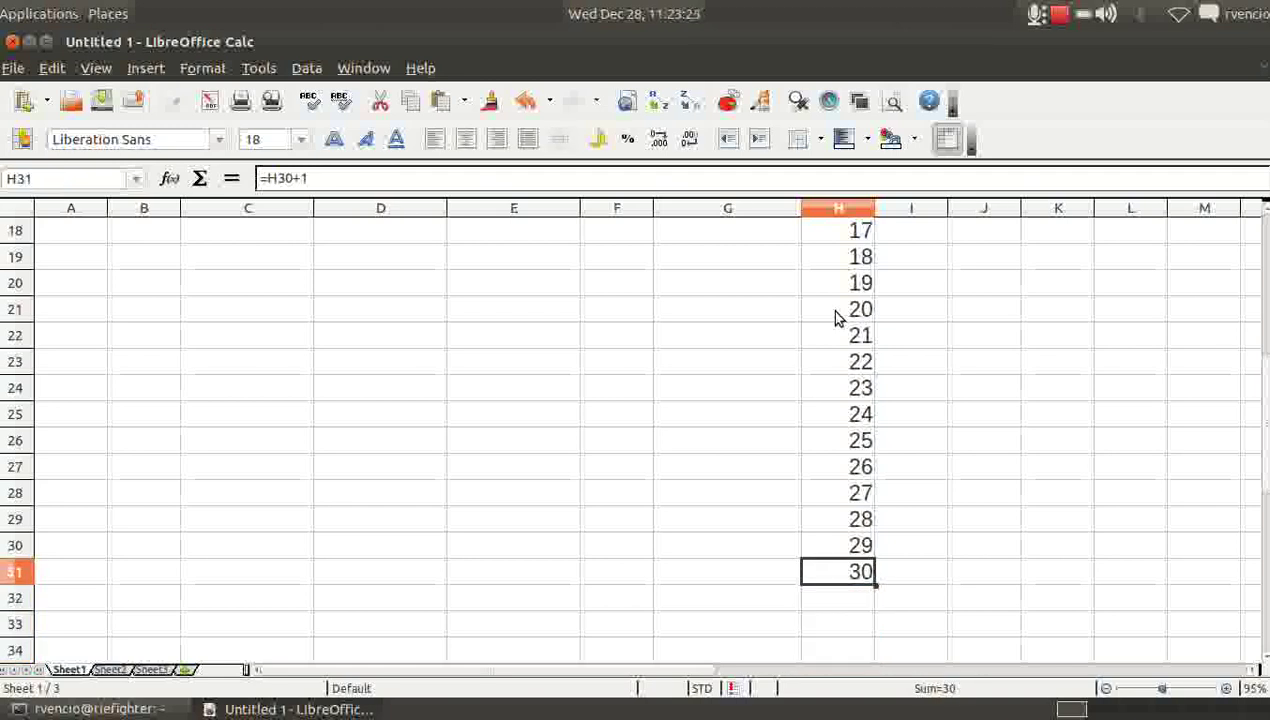
{"action": "key", "text": "Up"}
{"action": "key", "text": "Up"}
{"action": "key", "text": "Up"}
{"action": "key", "text": "Up"}
{"action": "key", "text": "Up"}
{"action": "key", "text": "Up"}
{"action": "key", "text": "Up"}
{"action": "key", "text": "Up"}
{"action": "key", "text": "Up"}
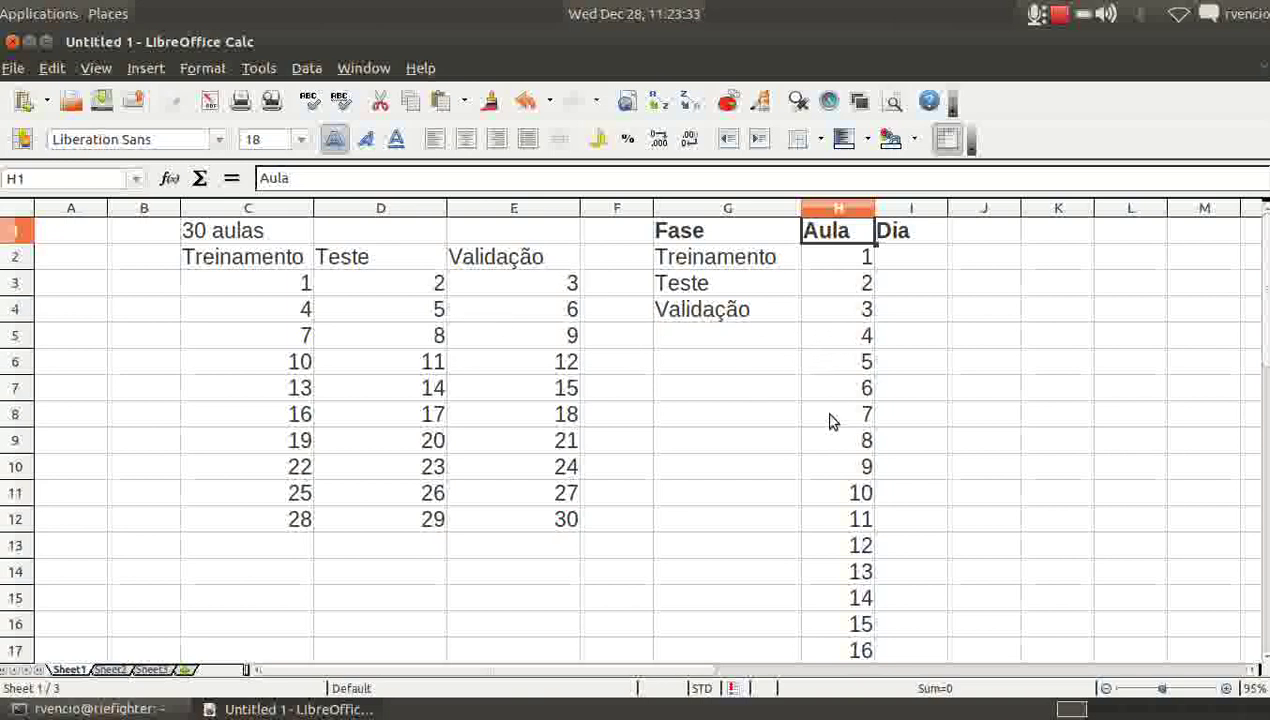
- Copy the three phases in G2:G4 and paste them into G5, G8 and G11
{"action": "left_click", "coordinate": [940, 260]}
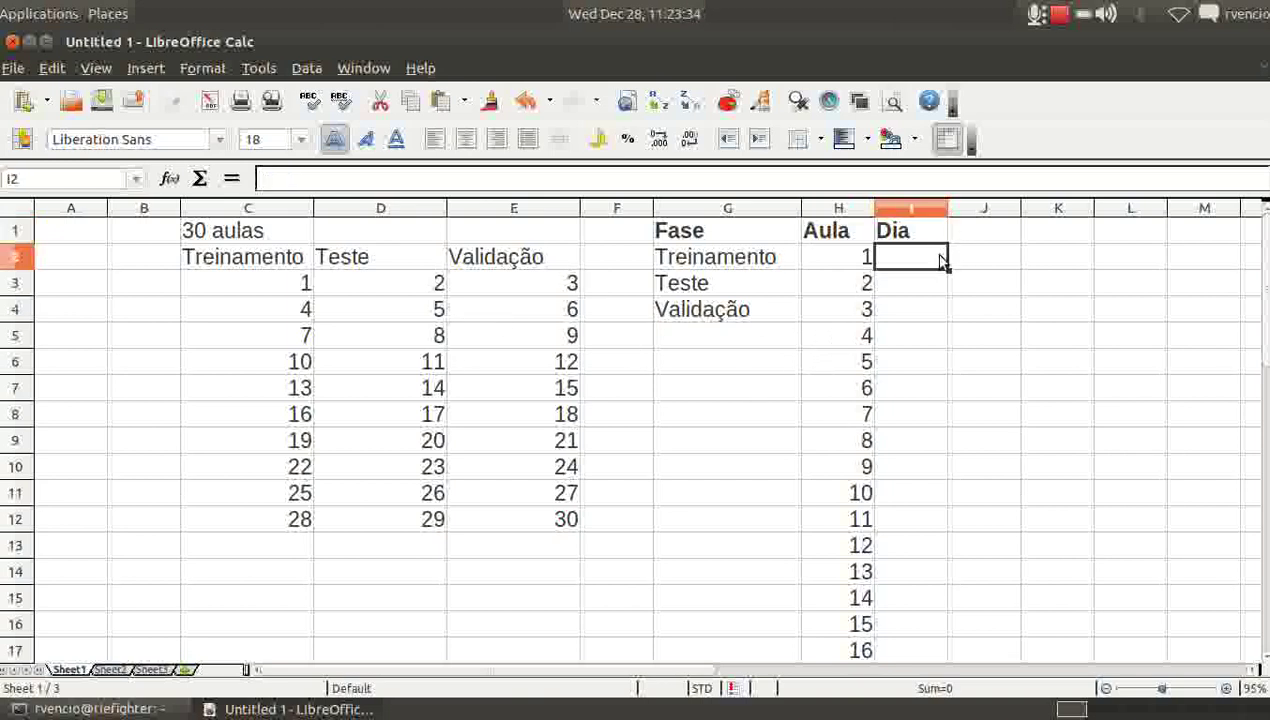
{"action": "left_click", "coordinate": [745, 260]}
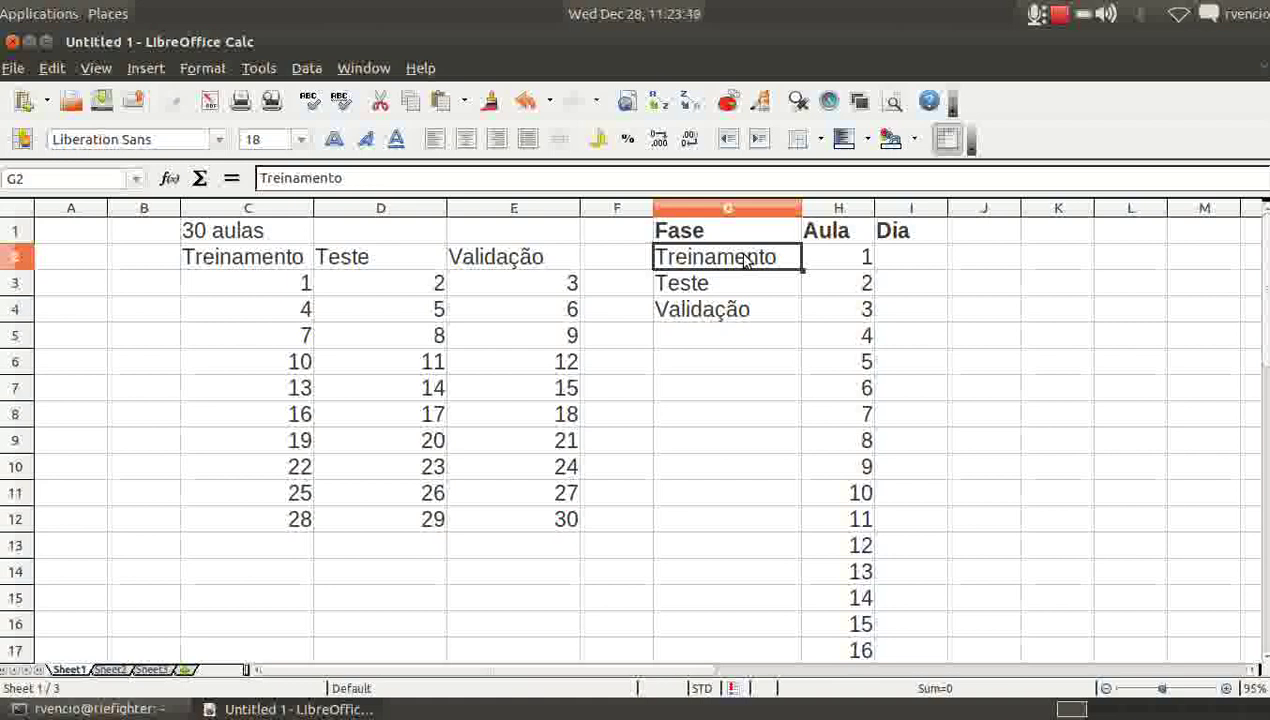
{"action": "key", "text": "shift+Down"}
{"action": "key", "text": "shift+Down"}
{"action": "key", "text": "ctrl+c"}
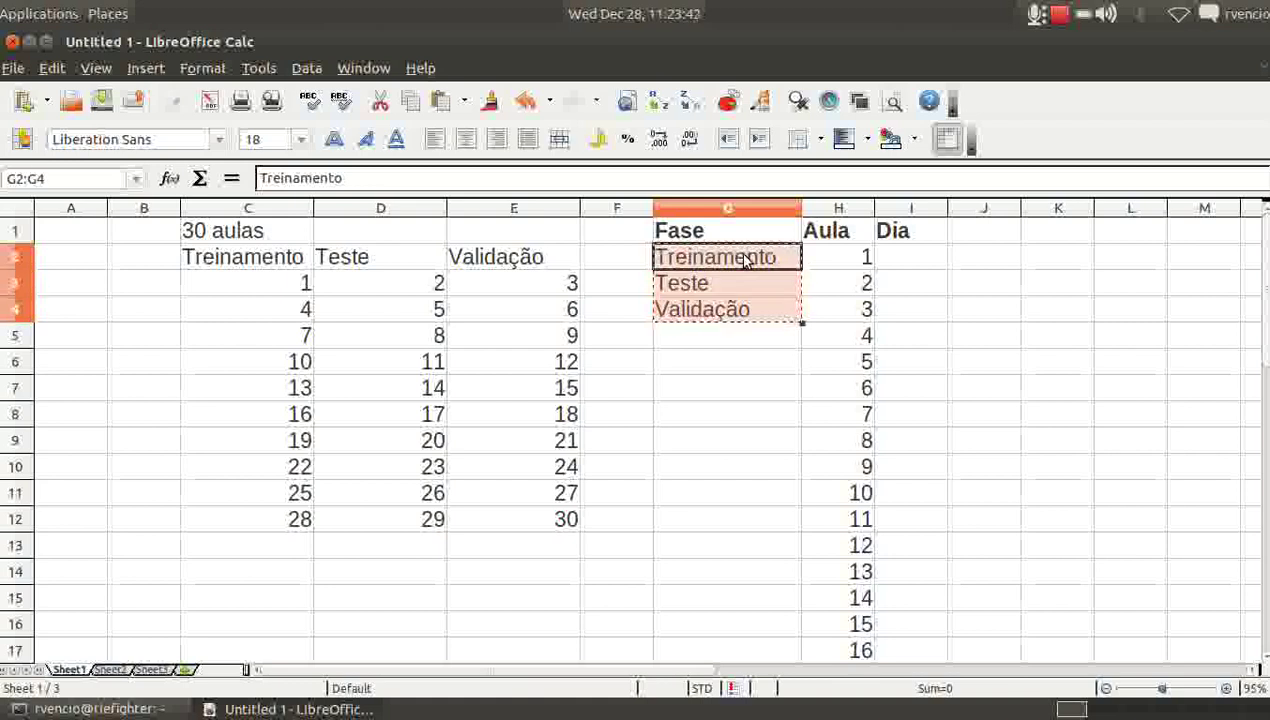
{"action": "left_click", "coordinate": [771, 340]}
{"action": "key", "text": "ctrl+v"}
{"action": "key", "text": "Down"}
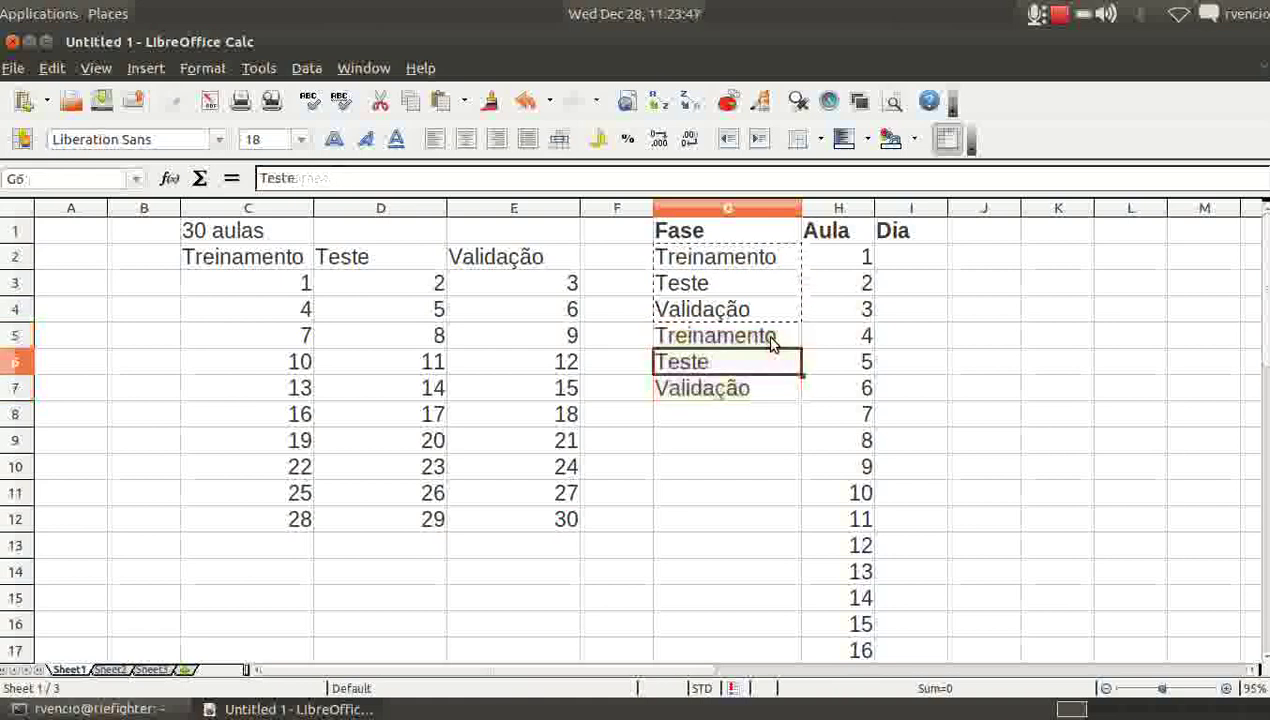
{"action": "key", "text": "Down"}
{"action": "key", "text": "Down"}
{"action": "key", "text": "ctrl+v"}
{"action": "key", "text": "Down"}
{"action": "key", "text": "Down"}
{"action": "key", "text": "ctrl+v"}
{"action": "key", "text": "Down"}
{"action": "key", "text": "Down"}
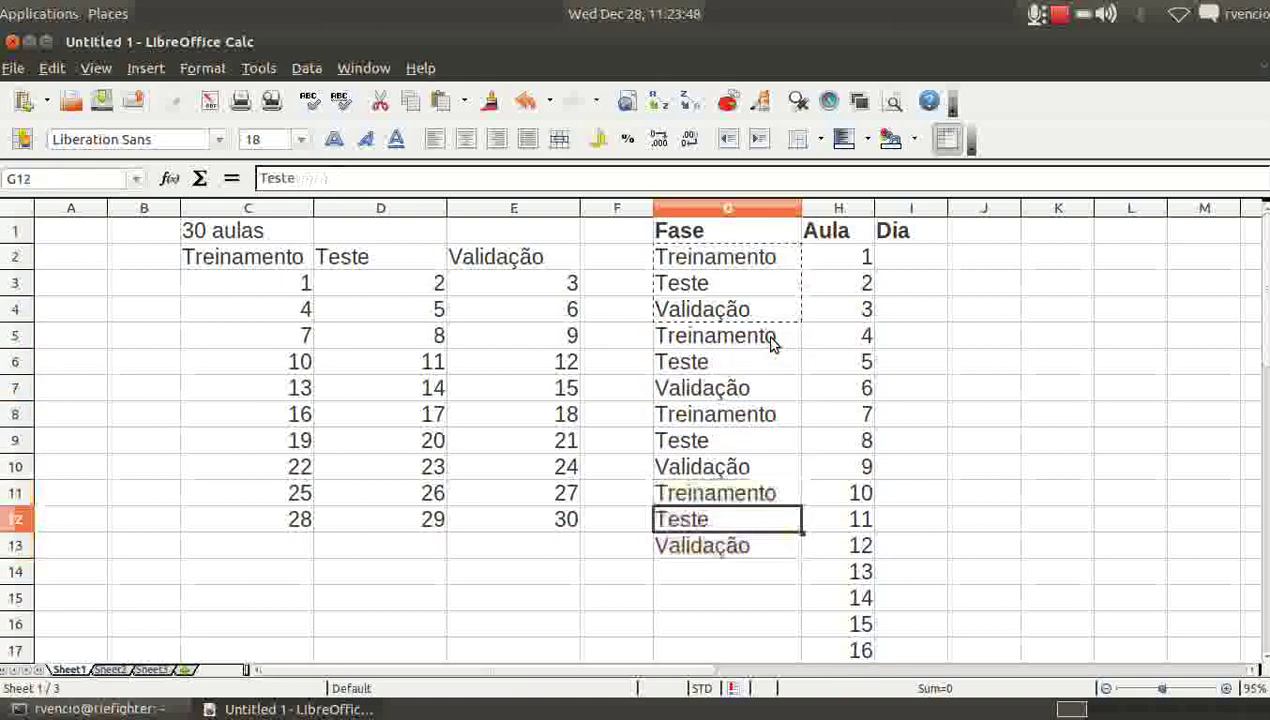
- Fill G14:G31 with the repeating phase pattern through lesson 30
{"action": "key", "text": "Right"}
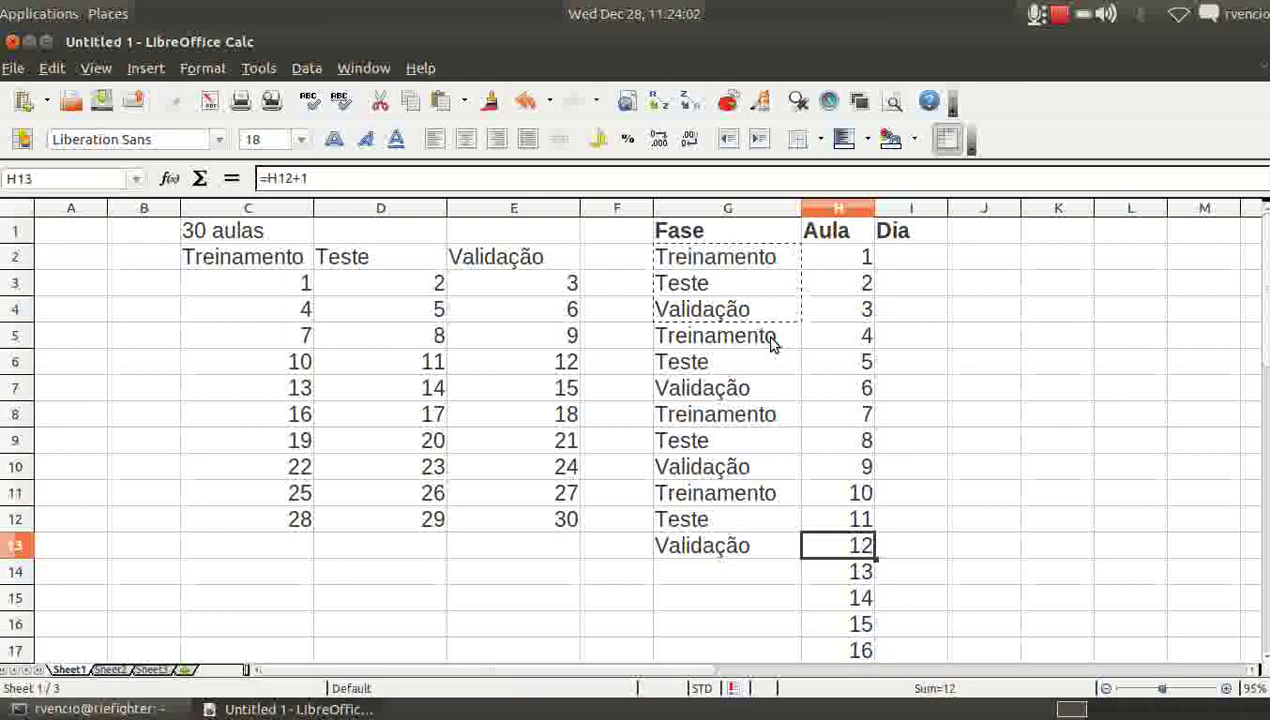
{"action": "key", "text": "ctrl+Down"}
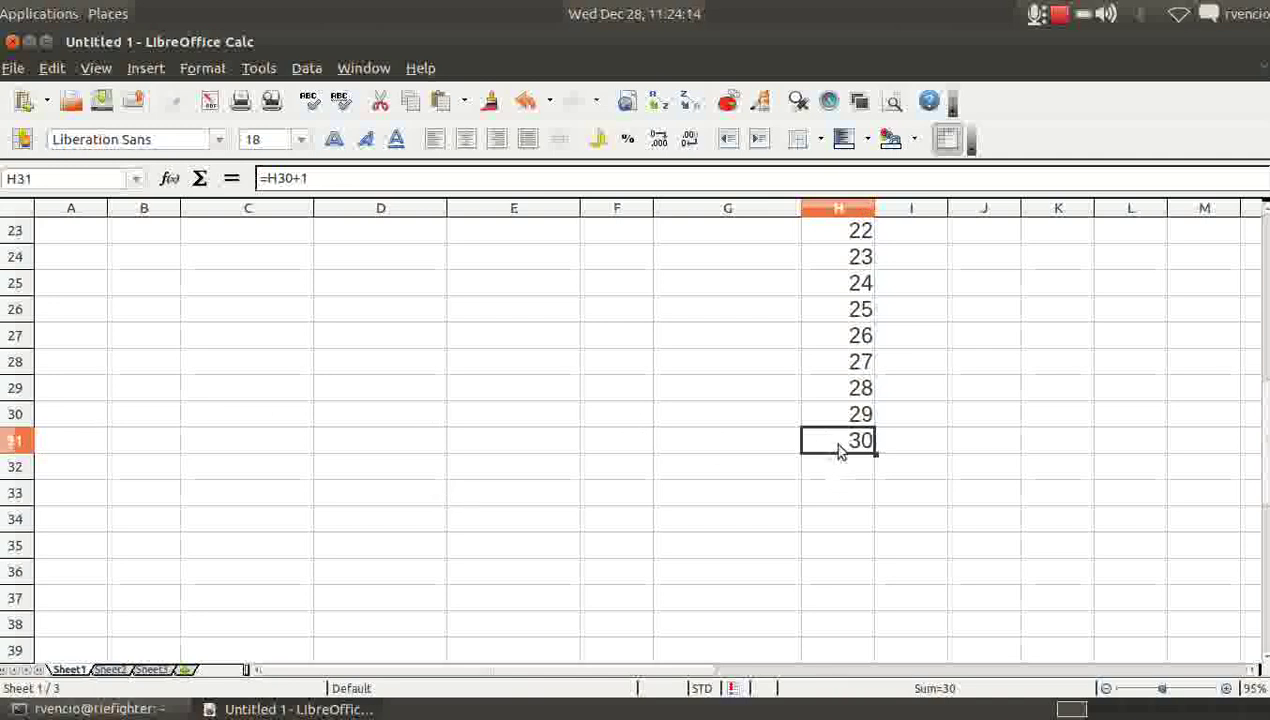
{"action": "key", "text": "Left"}
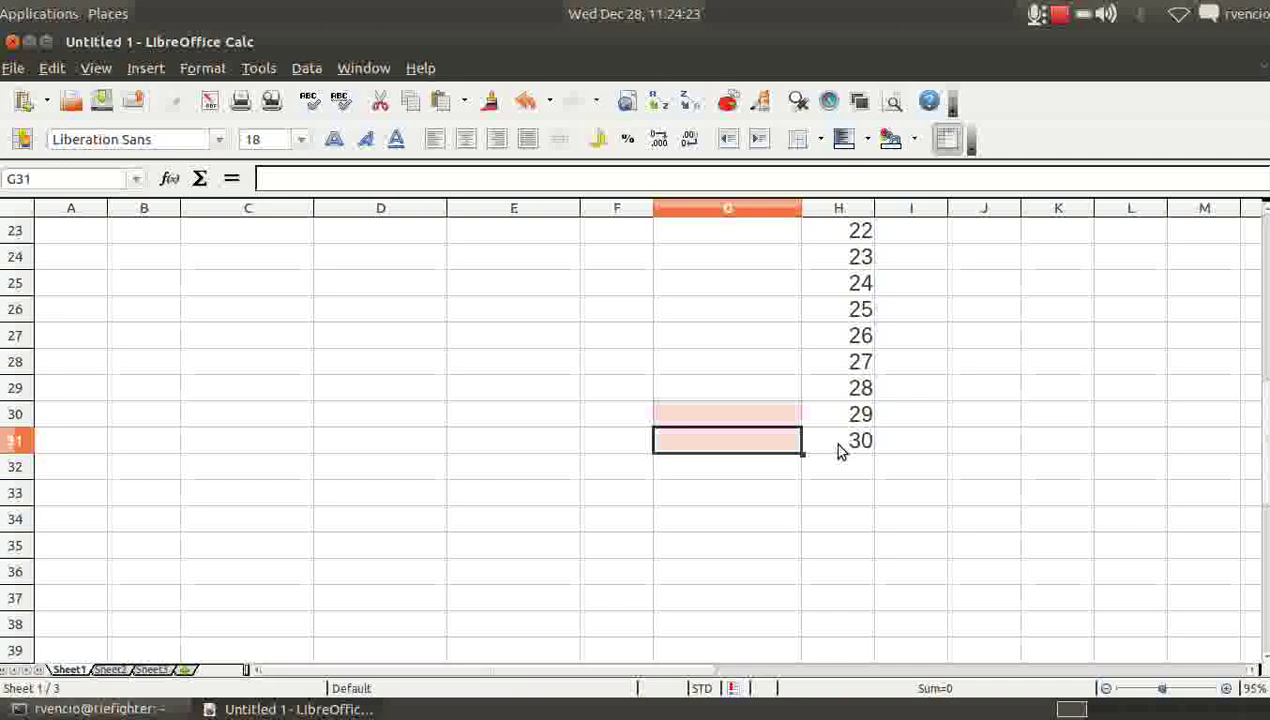
{"action": "key", "text": "shift+Up"}
{"action": "key", "text": "shift+Up"}
{"action": "key", "text": "shift+Up"}
{"action": "key", "text": "shift+Up"}
{"action": "key", "text": "shift+Up"}
{"action": "key", "text": "shift+Up"}
{"action": "key", "text": "shift+Up"}
{"action": "key", "text": "shift+Up"}
{"action": "key", "text": "shift+Up"}
{"action": "key", "text": "shift+Up"}
{"action": "key", "text": "shift+Up"}
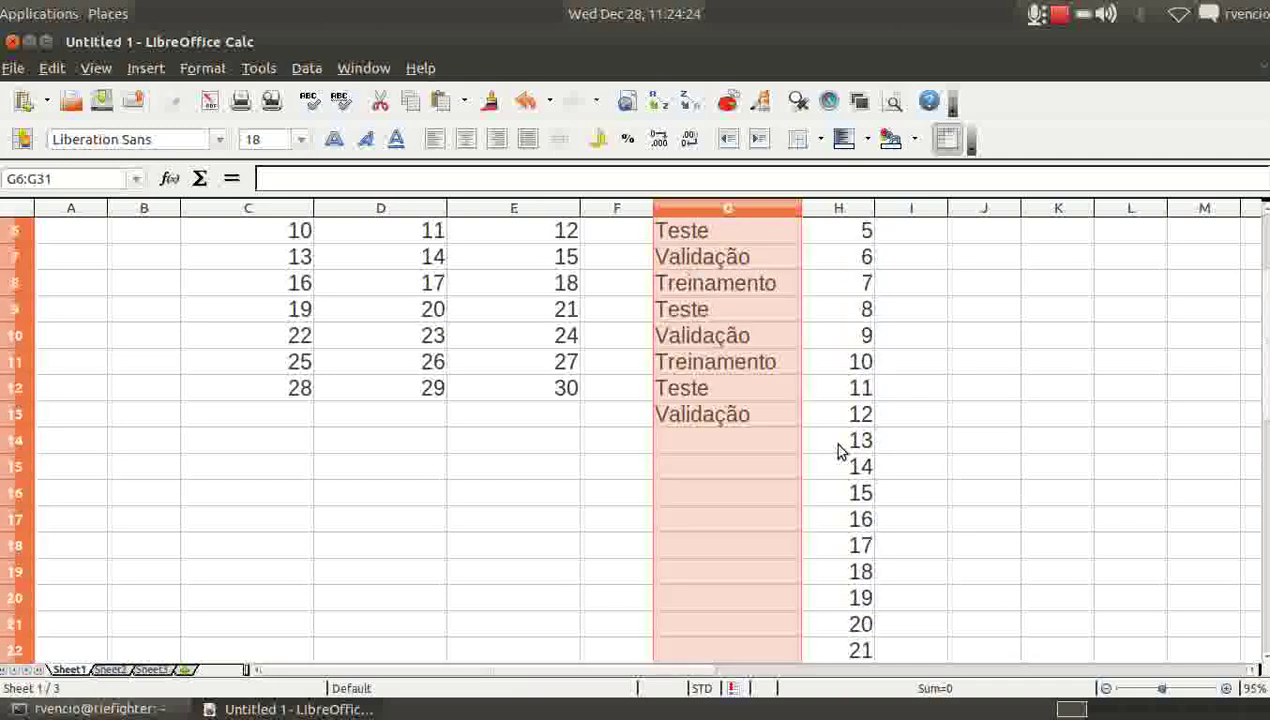
{"action": "key", "text": "shift+Down"}
{"action": "key", "text": "shift+Down"}
{"action": "key", "text": "shift+Down"}
{"action": "key", "text": "shift+Down"}
{"action": "key", "text": "shift+Down"}
{"action": "key", "text": "shift+Down"}
{"action": "key", "text": "shift+Down"}
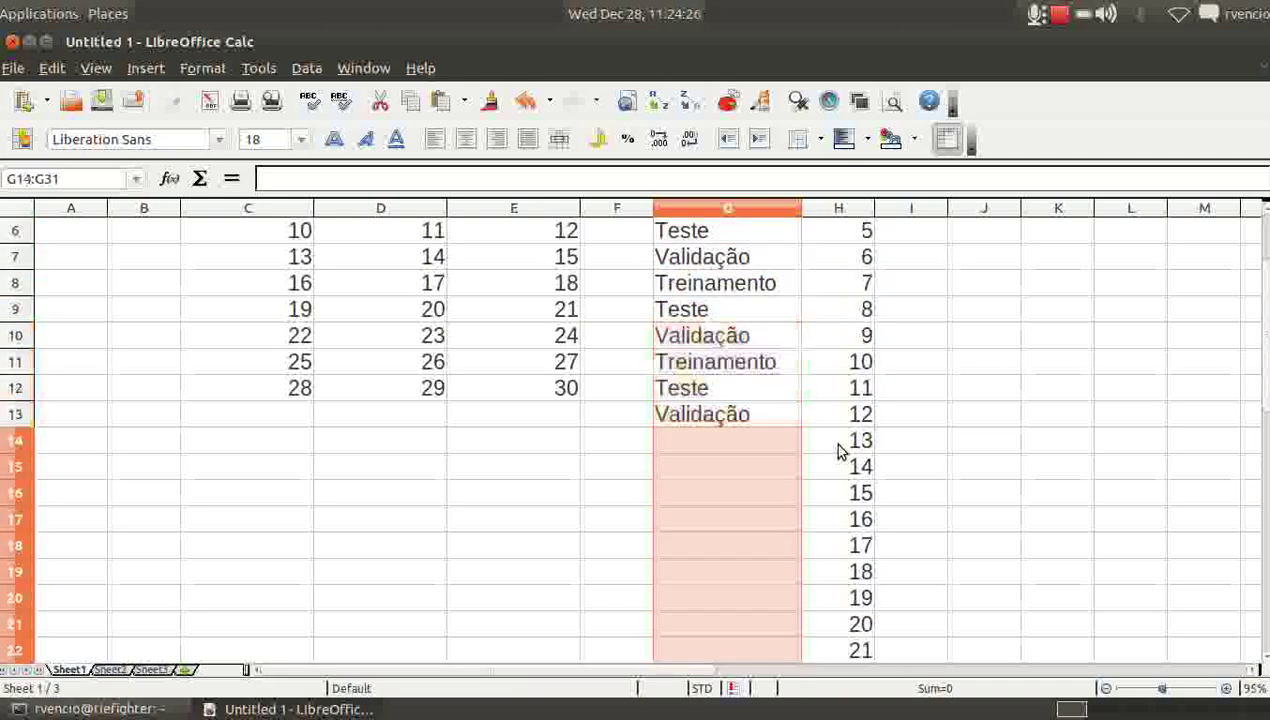
{"action": "key", "text": "ctrl+v"}
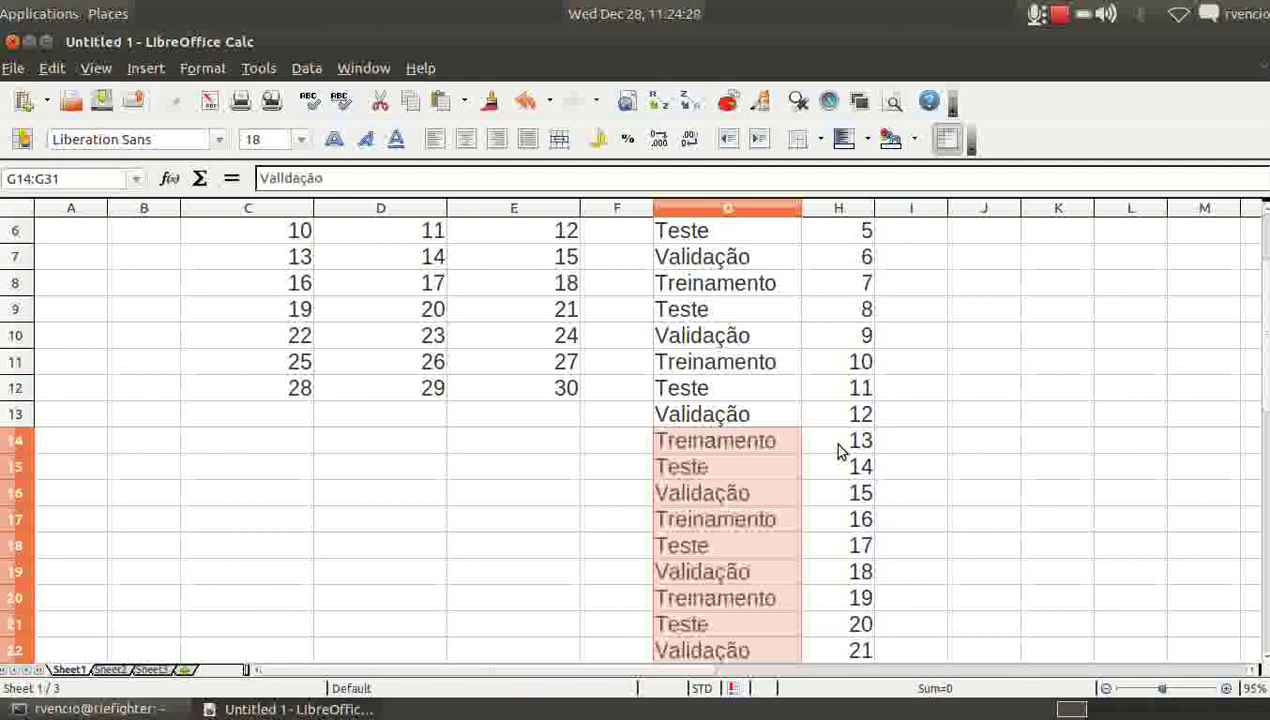
{"action": "key", "text": "Down"}
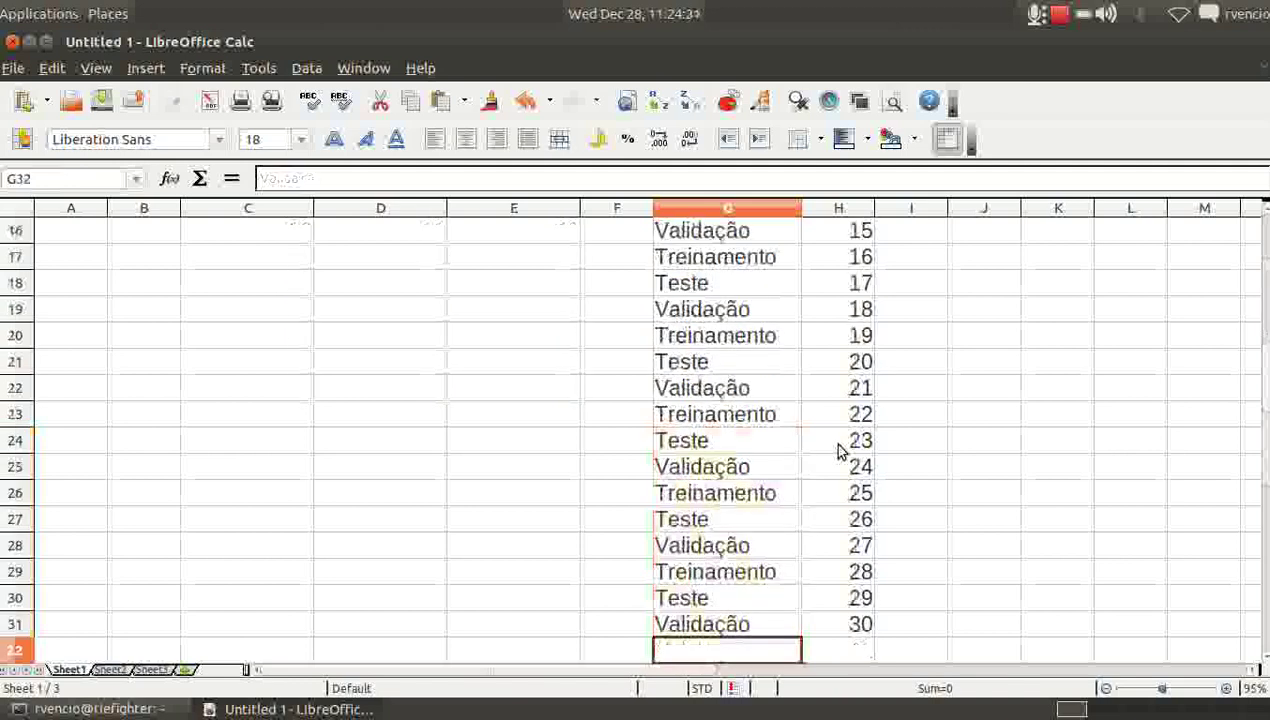
{"action": "key", "text": "Up"}
{"action": "key", "text": "Up"}
{"action": "key", "text": "Up"}
{"action": "key", "text": "Up"}
{"action": "key", "text": "Up"}
{"action": "key", "text": "Up"}
{"action": "key", "text": "Up"}
{"action": "key", "text": "Up"}
{"action": "key", "text": "Up"}
{"action": "key", "text": "Up"}
{"action": "key", "text": "Up"}
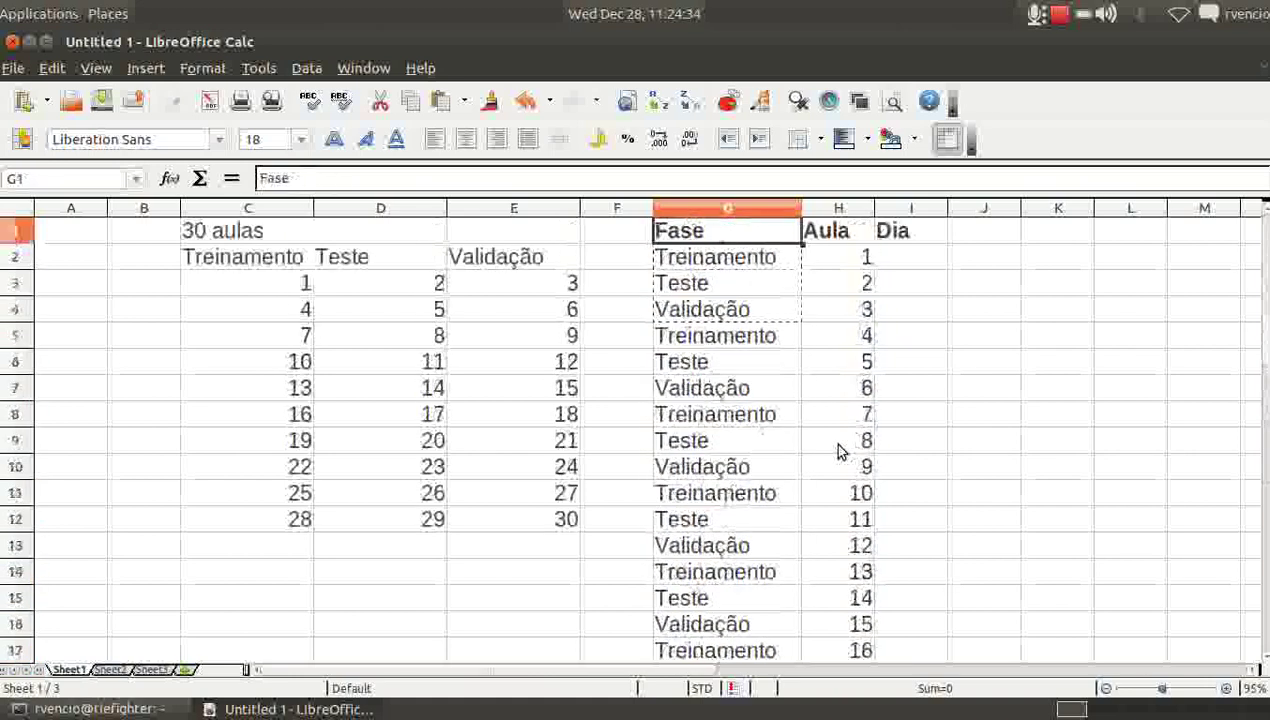
{"action": "key", "text": "Down"}
{"action": "key", "text": "Up"}
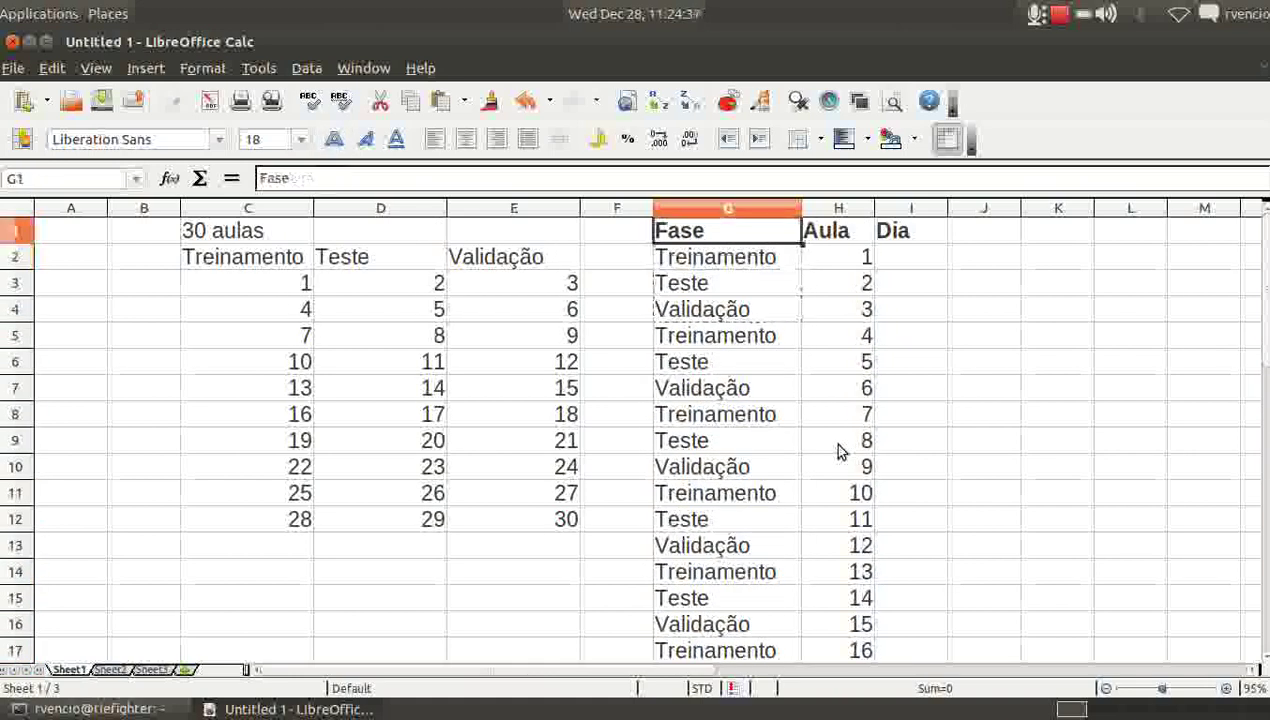
- Enter a bold 'Ciclo' heading in F1 and cycle 1 in F2
{"action": "key", "text": "Left"}
{"action": "type", "text": "C"}
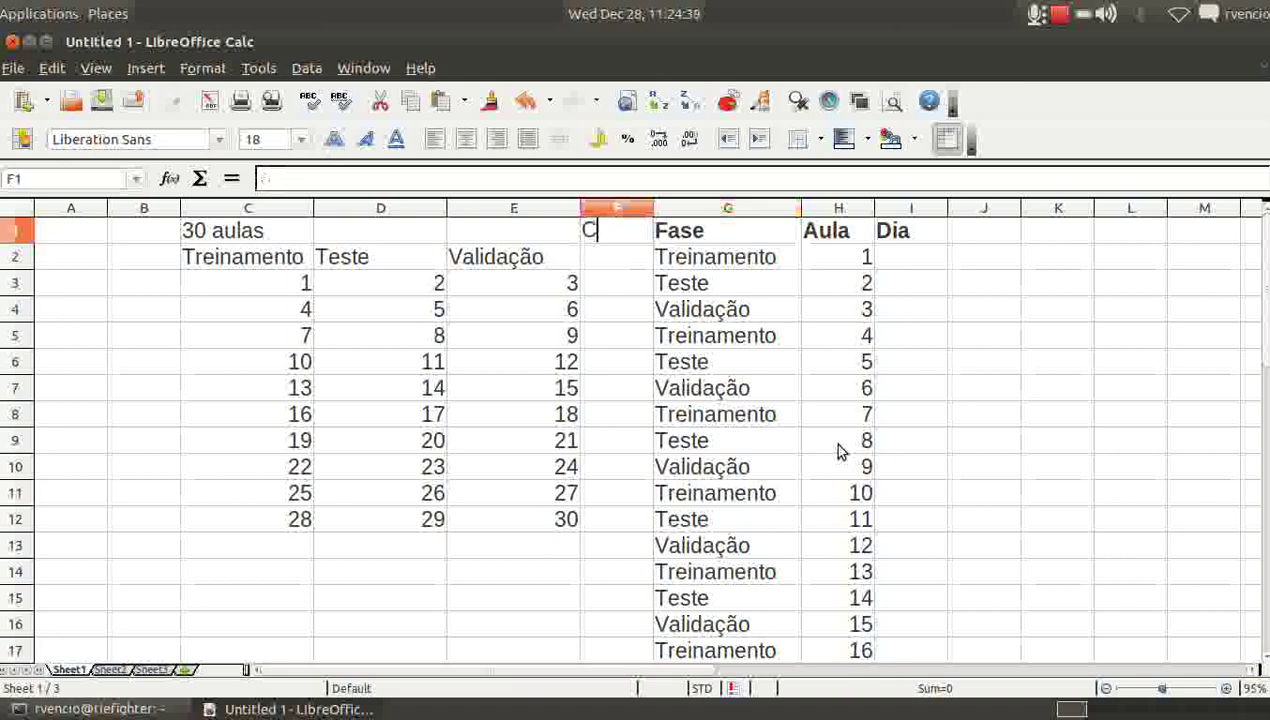
{"action": "type", "text": "iclo"}
{"action": "key", "text": "Return"}
{"action": "key", "text": "Up"}
{"action": "key", "text": "ctrl+b"}
{"action": "key", "text": "Down"}
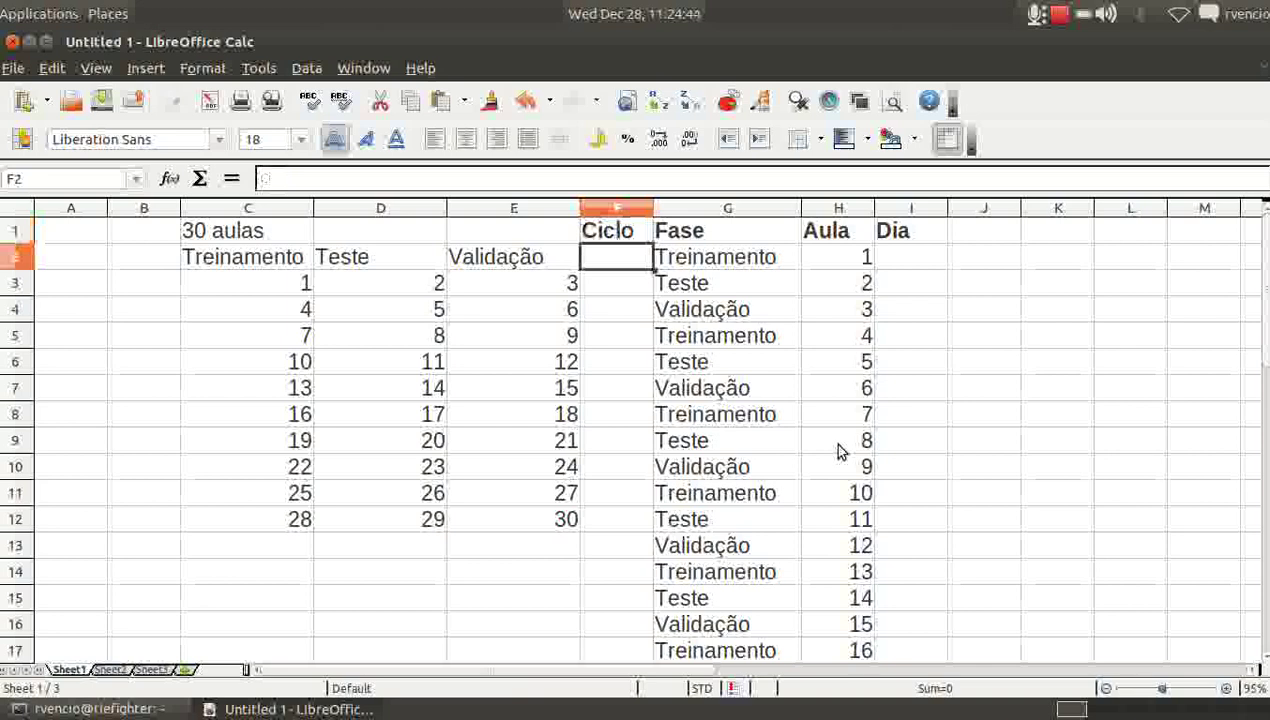
{"action": "type", "text": "1"}
{"action": "key", "text": "Return"}
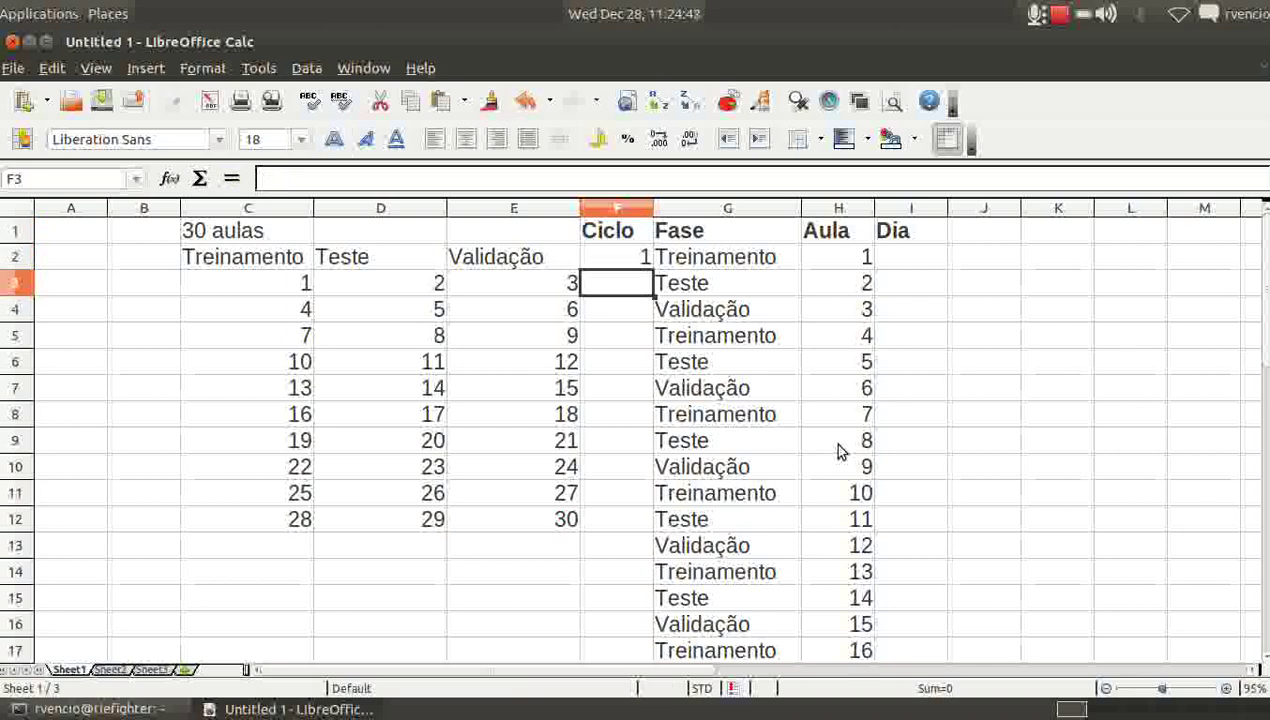
- Type cycles 2 and 3 in F5 and F8, then clear them and begin a formula in F5
{"action": "key", "text": "Down"}
{"action": "key", "text": "Down"}
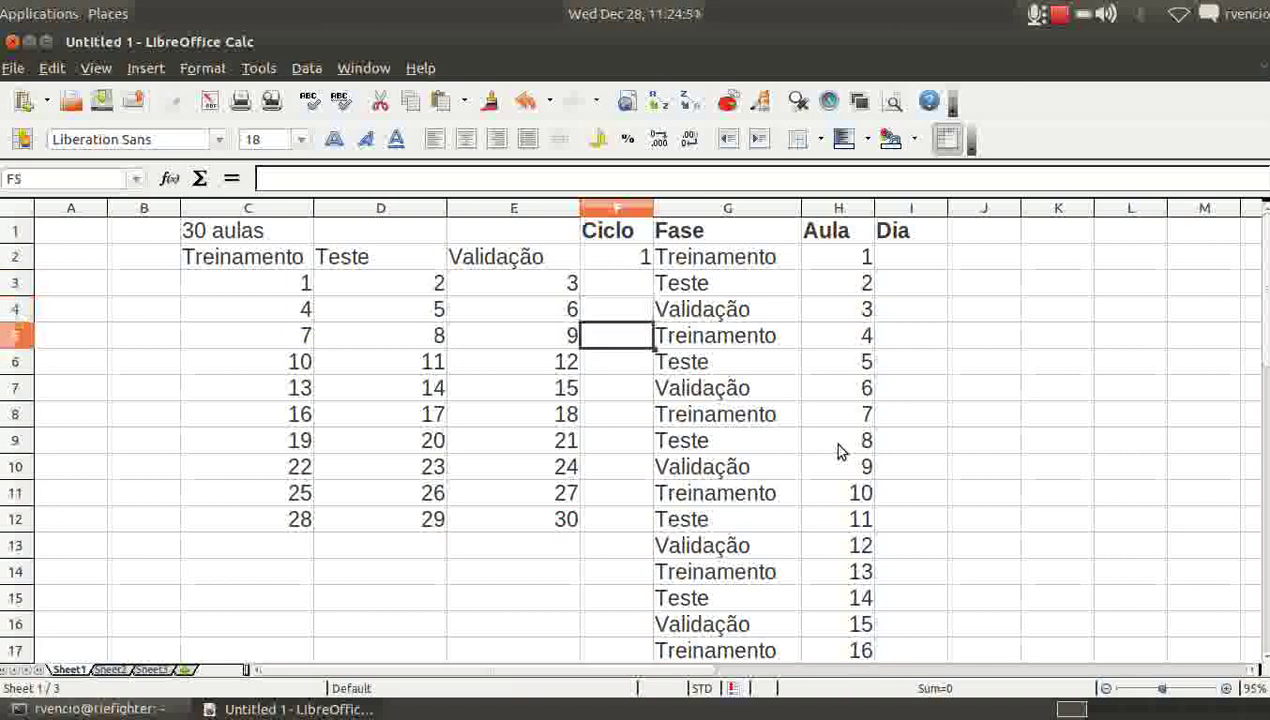
{"action": "type", "text": "2"}
{"action": "key", "text": "Return"}
{"action": "key", "text": "Down"}
{"action": "key", "text": "Down"}
{"action": "type", "text": "3"}
{"action": "key", "text": "Return"}
{"action": "key", "text": "Down"}
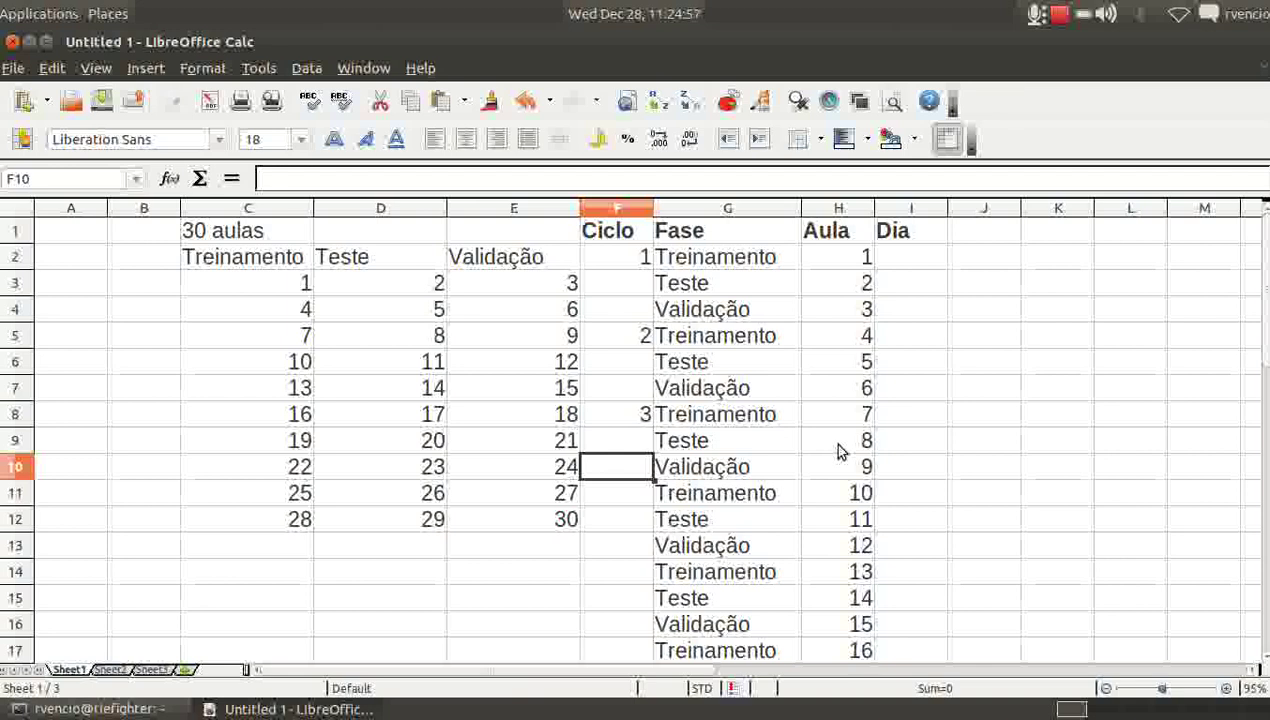
{"action": "key", "text": "Up"}
{"action": "key", "text": "Up"}
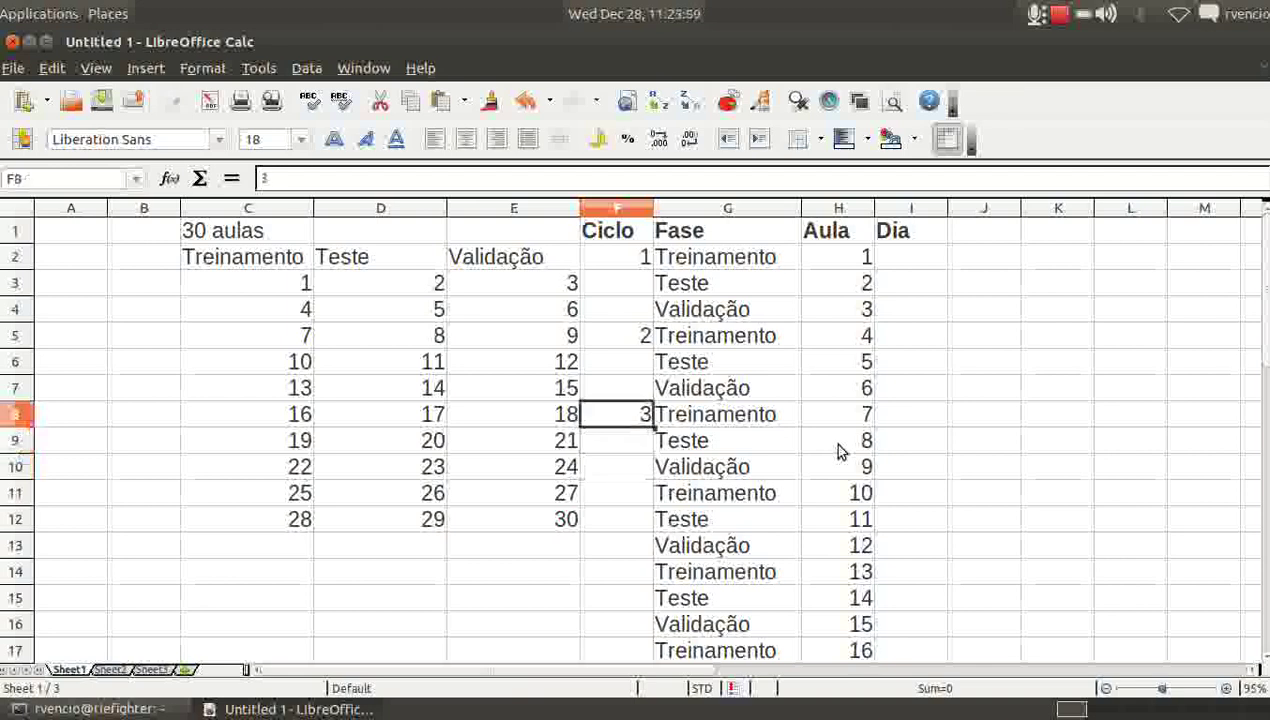
{"action": "key", "text": "Up"}
{"action": "key", "text": "Up"}
{"action": "key", "text": "Up"}
{"action": "key", "text": "Up"}
{"action": "key", "text": "Down"}
{"action": "key", "text": "Delete"}
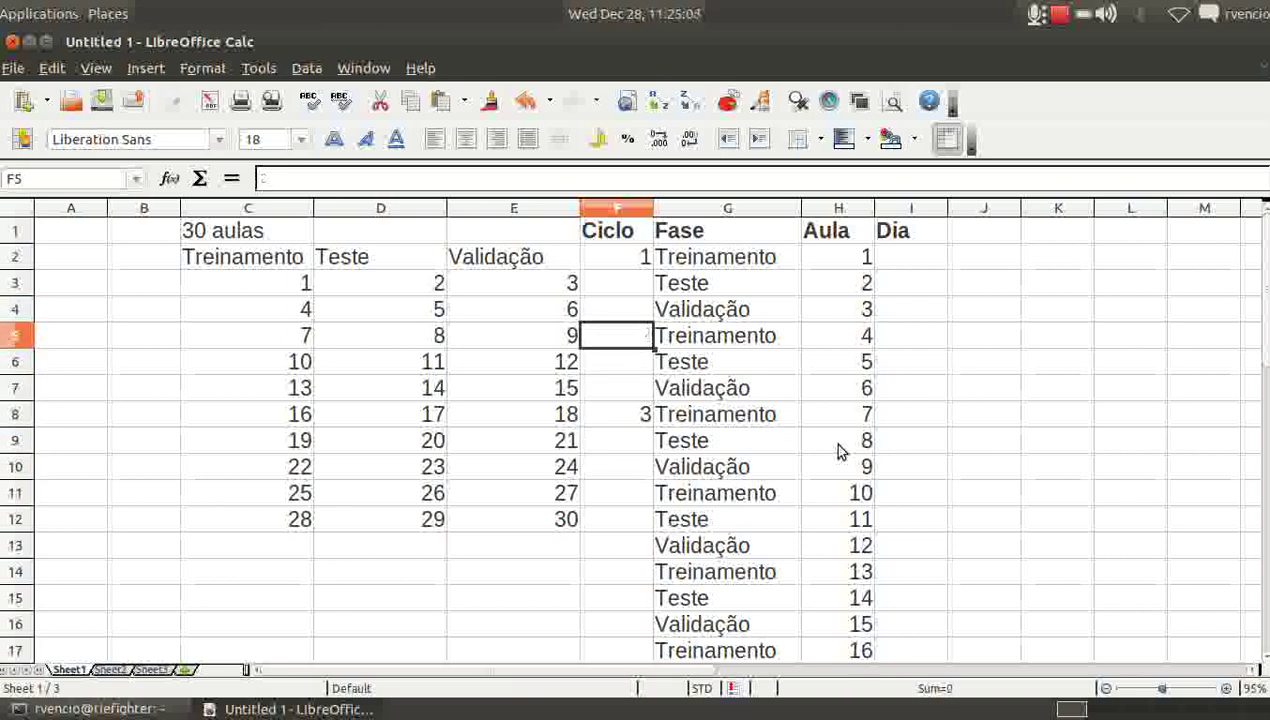
{"action": "key", "text": "Down"}
{"action": "key", "text": "Down"}
{"action": "key", "text": "Down"}
{"action": "key", "text": "Delete"}
{"action": "key", "text": "Up"}
{"action": "key", "text": "Up"}
{"action": "key", "text": "Up"}
{"action": "type", "text": "="}
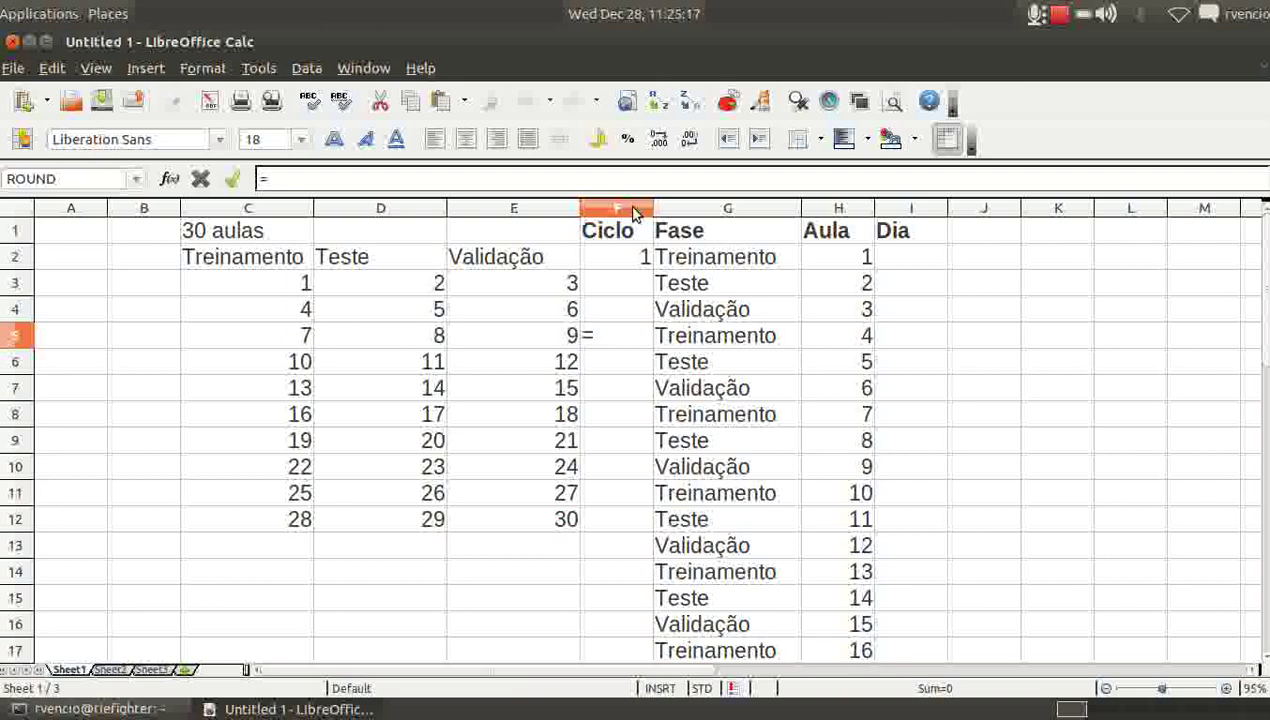
- Enter =F2+1 in F5 and =F5+1 in F8, showing cycles 2 and 3
{"action": "left_click", "coordinate": [636, 258]}
{"action": "type", "text": "+1"}
{"action": "key", "text": "Return"}
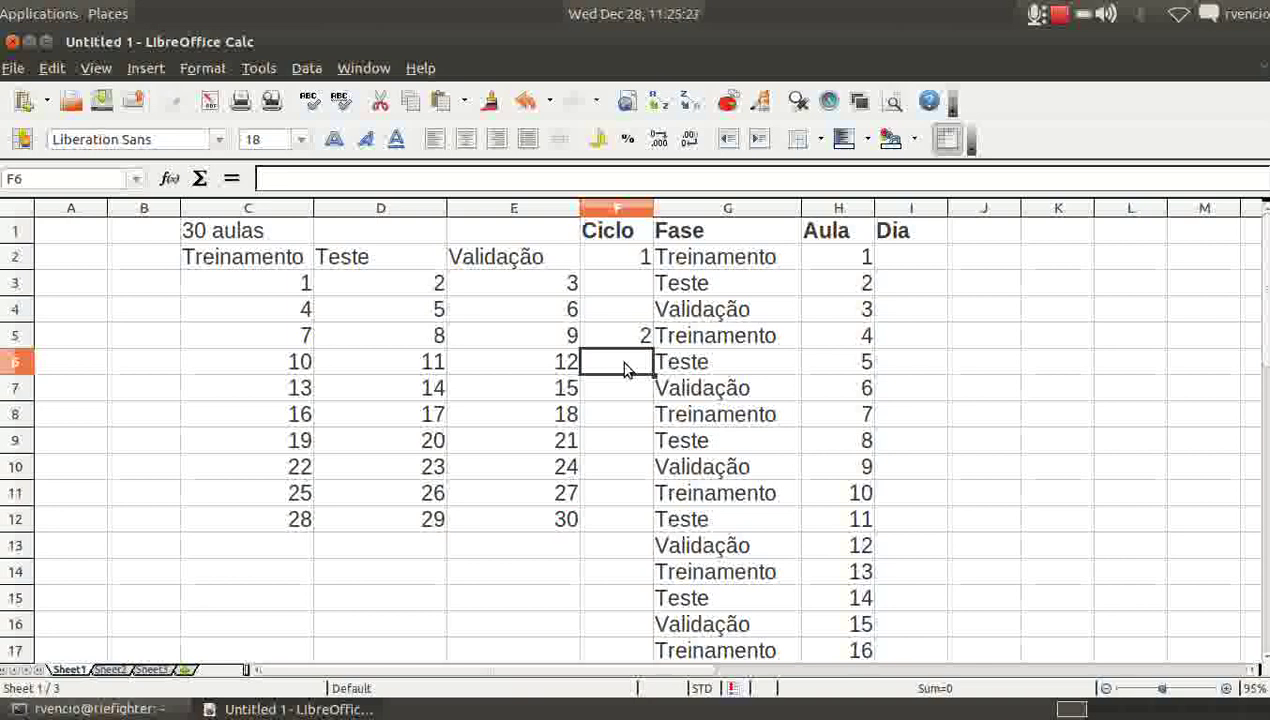
{"action": "key", "text": "Down"}
{"action": "key", "text": "Down"}
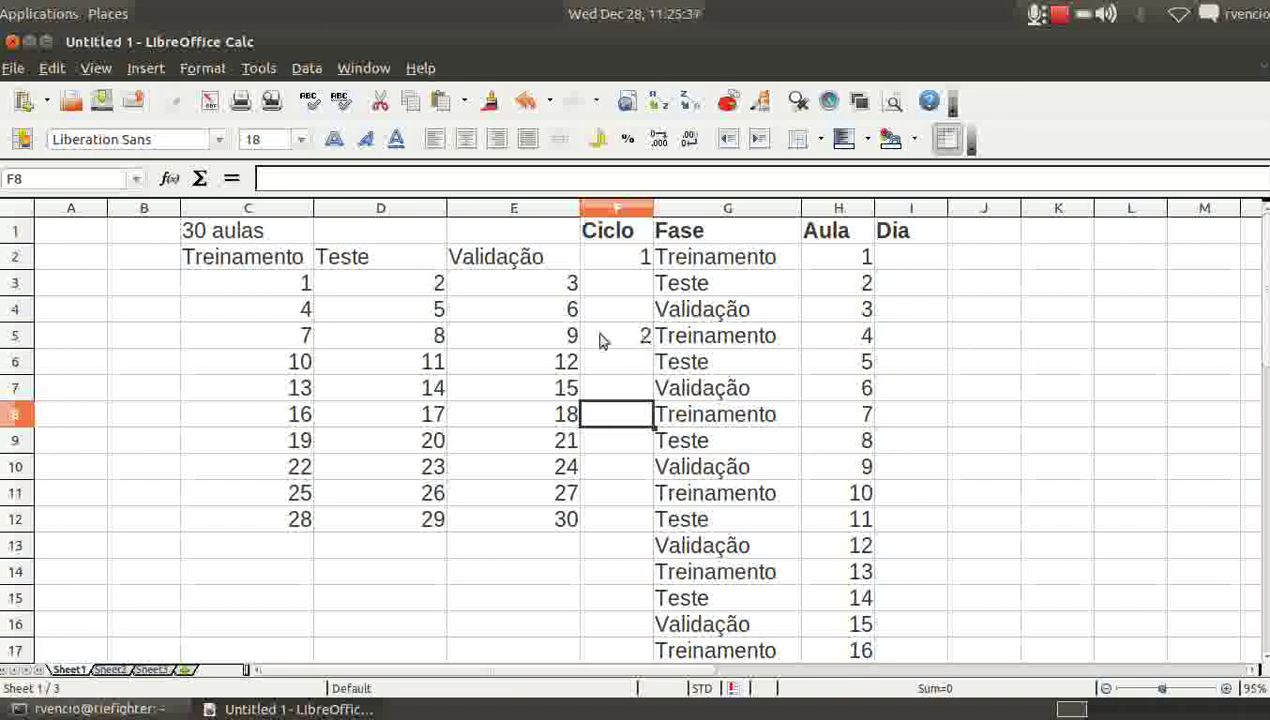
{"action": "type", "text": "="}
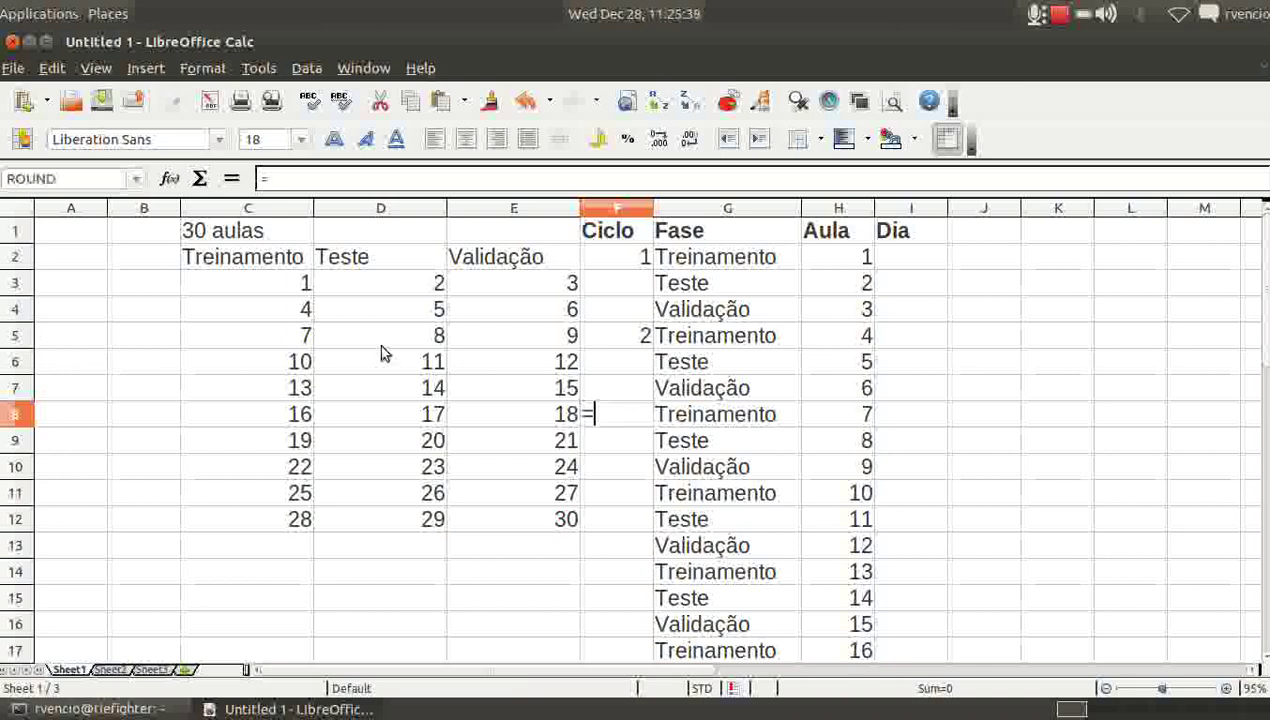
{"action": "type", "text": "f5+"}
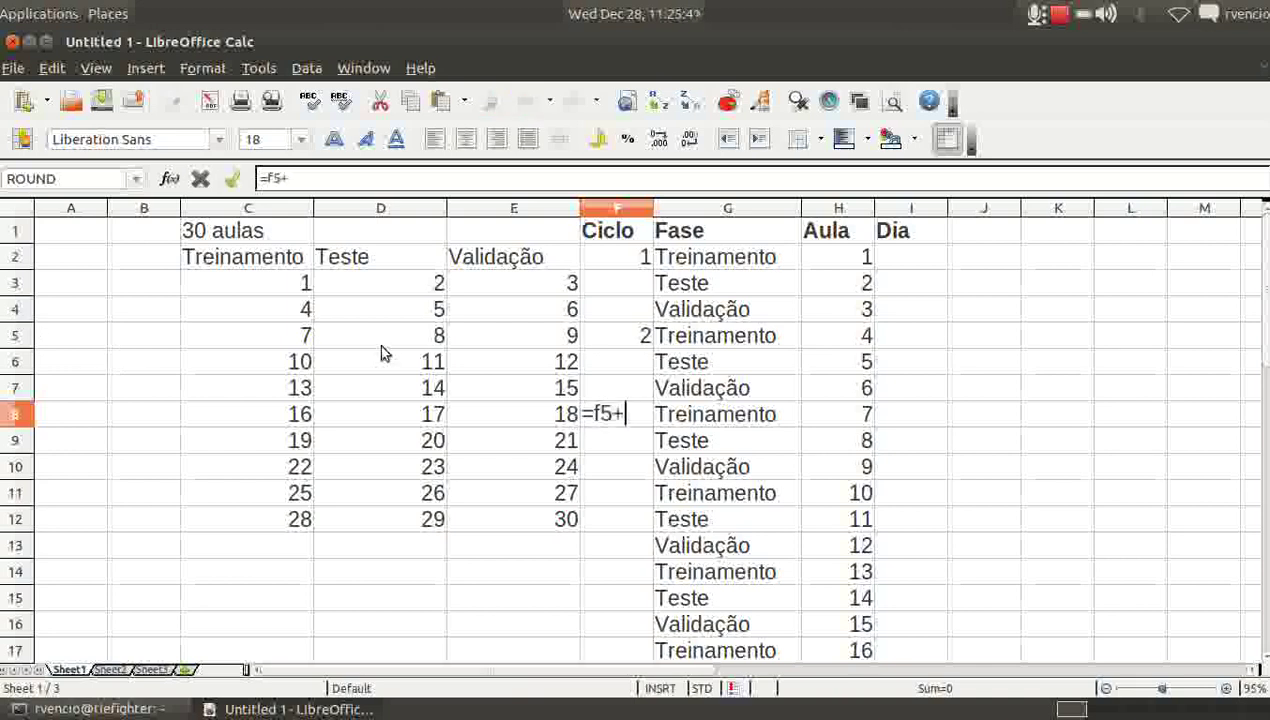
{"action": "type", "text": "1"}
{"action": "key", "text": "Return"}
- Check the Aula formula in H6 and return to the F5 cycle cell
{"action": "key", "text": "Up"}
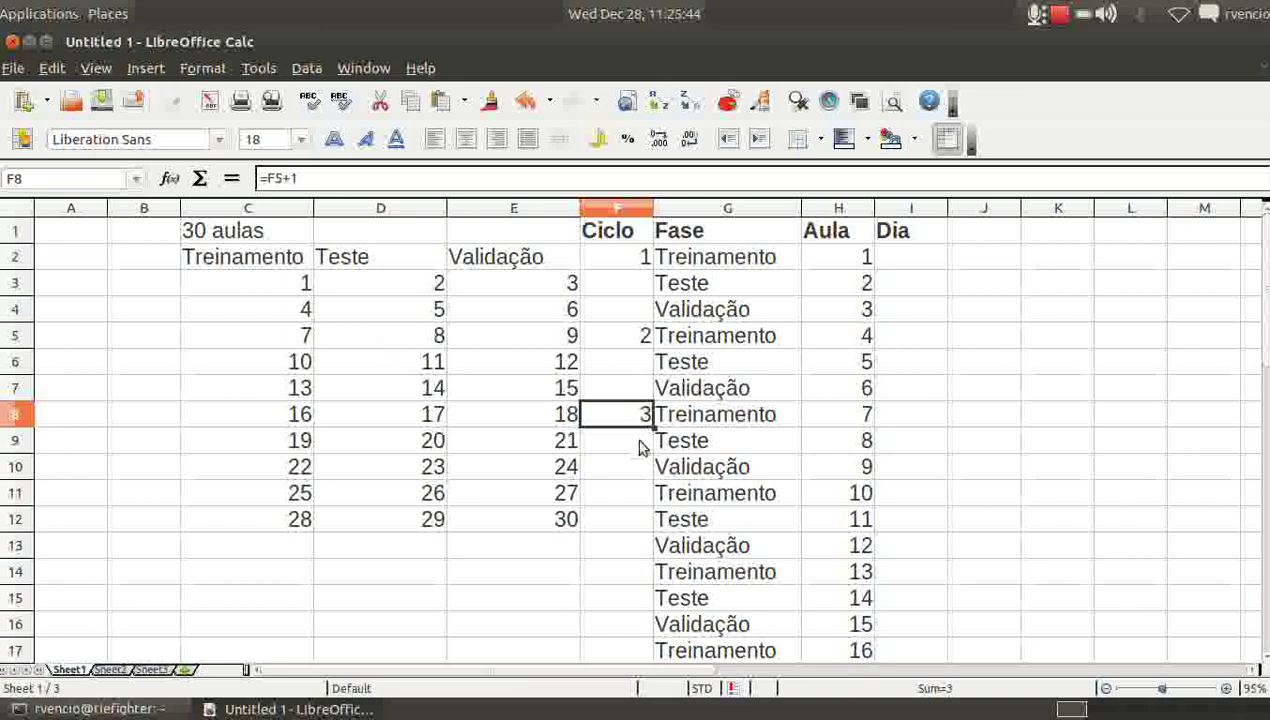
{"action": "left_click", "coordinate": [629, 362]}
{"action": "key", "text": "Down"}
{"action": "key", "text": "Down"}
{"action": "left_click", "coordinate": [856, 368]}
{"action": "key", "text": "Up"}
{"action": "key", "text": "Left"}
{"action": "key", "text": "Left"}
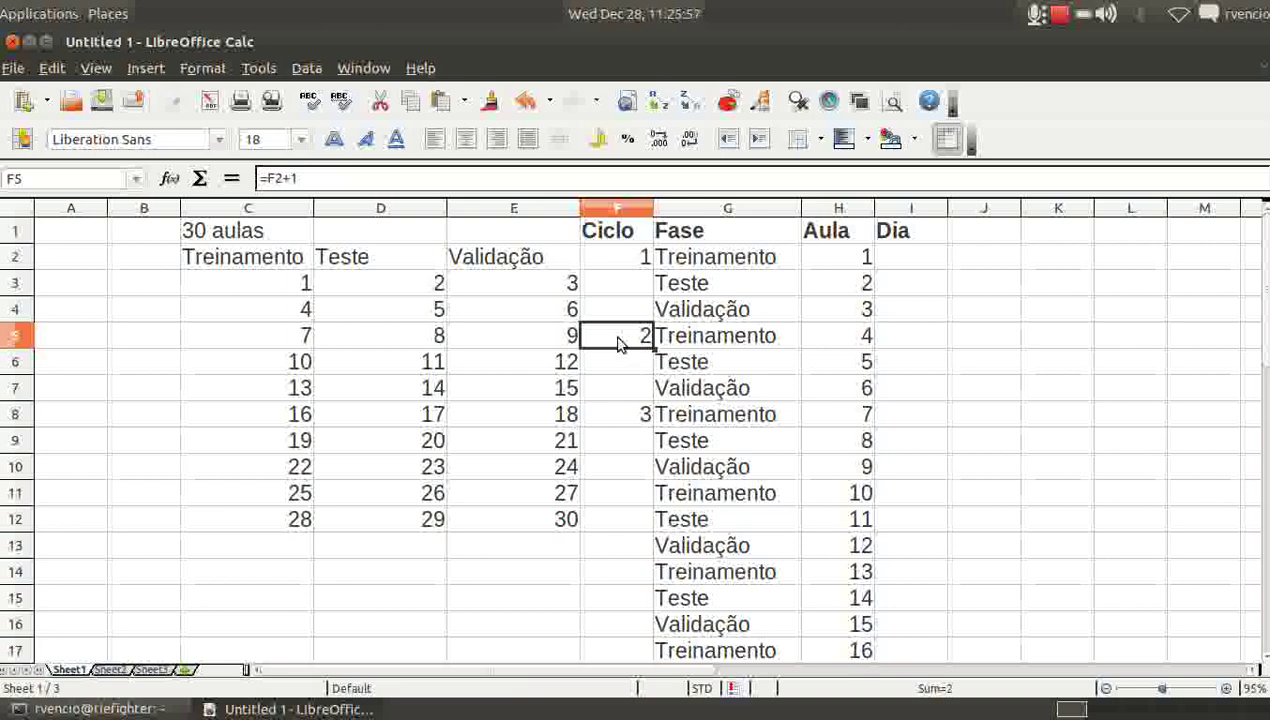
- Copy the three-row Ciclo/Fase cycle block F5:G7
{"action": "key", "text": "shift+Down"}
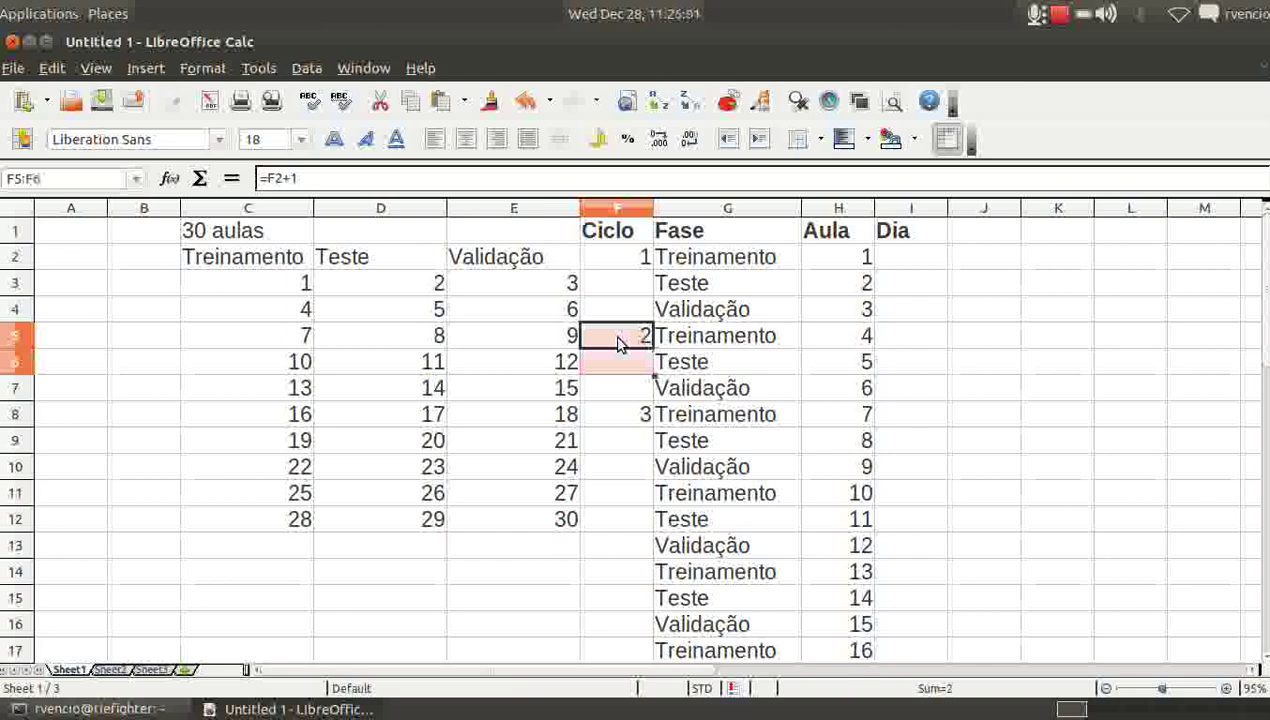
{"action": "key", "text": "shift+Down"}
{"action": "key", "text": "shift+Right"}
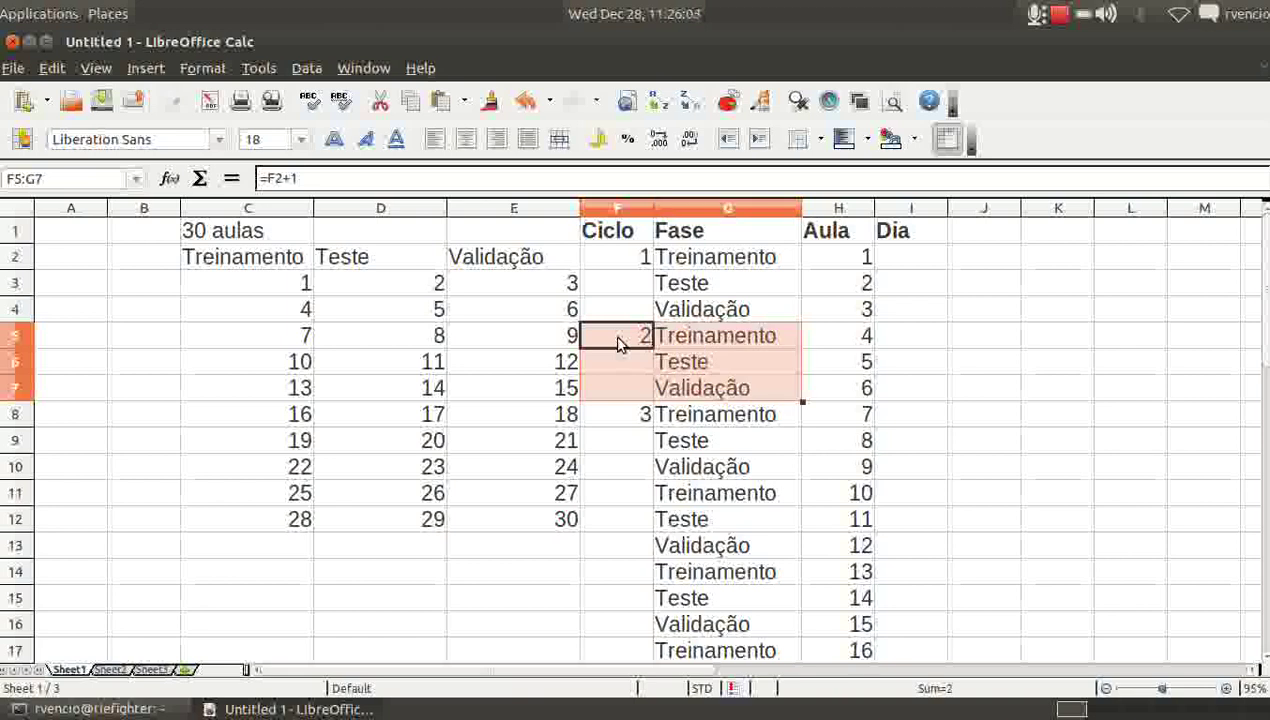
{"action": "key", "text": "ctrl+c"}
- Paste the cycle block at F8, F11, F14 and F17
{"action": "left_click", "coordinate": [637, 424]}
{"action": "key", "text": "ctrl+v"}
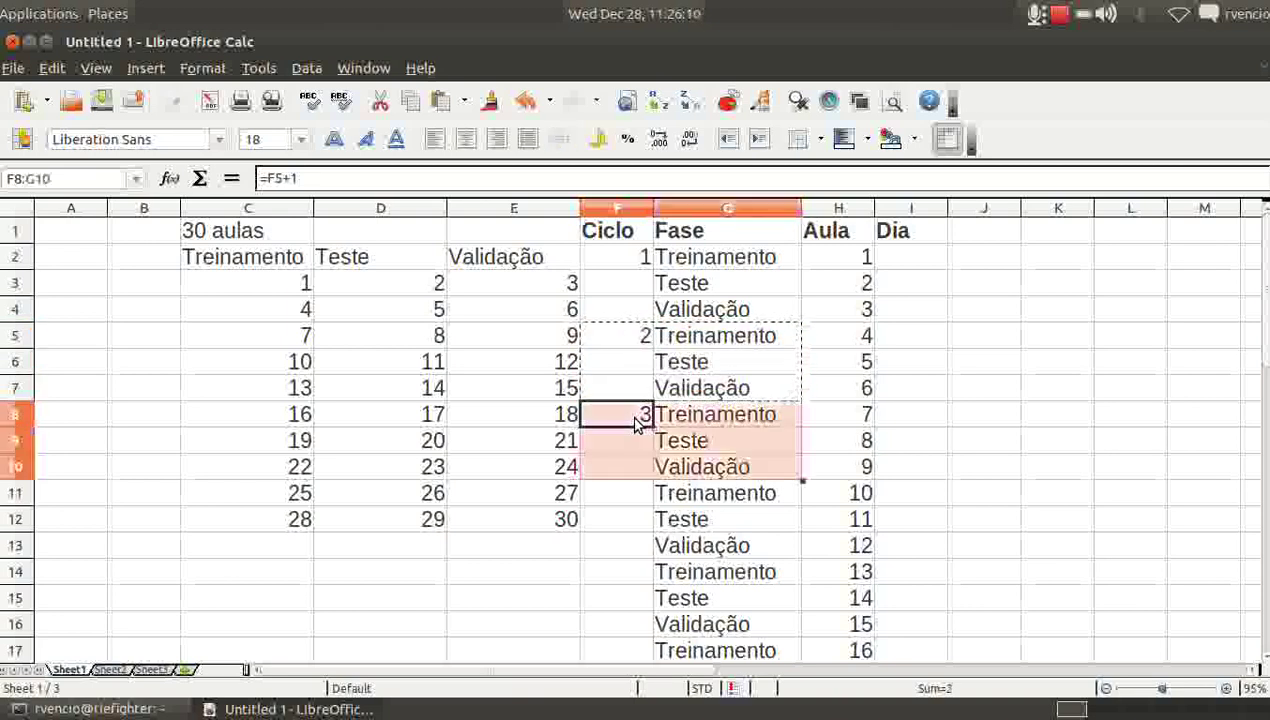
{"action": "key", "text": "Down"}
{"action": "key", "text": "Down"}
{"action": "key", "text": "Down"}
{"action": "key", "text": "ctrl+v"}
{"action": "key", "text": "Down"}
{"action": "key", "text": "Down"}
{"action": "key", "text": "ctrl+v"}
{"action": "key", "text": "Down"}
- Paste the cycle block at F20, F23, F26 and F29, then end the copy
{"action": "key", "text": "Down"}
{"action": "key", "text": "Down"}
{"action": "key", "text": "Down"}
{"action": "key", "text": "Up"}
{"action": "key", "text": "Up"}
{"action": "key", "text": "Up"}
{"action": "key", "text": "Up"}
{"action": "key", "text": "Down"}
{"action": "key", "text": "ctrl+v"}
{"action": "key", "text": "Down"}
{"action": "key", "text": "Down"}
{"action": "key", "text": "Down"}
{"action": "key", "text": "ctrl+v"}
{"action": "key", "text": "Down"}
{"action": "key", "text": "Down"}
{"action": "key", "text": "Down"}
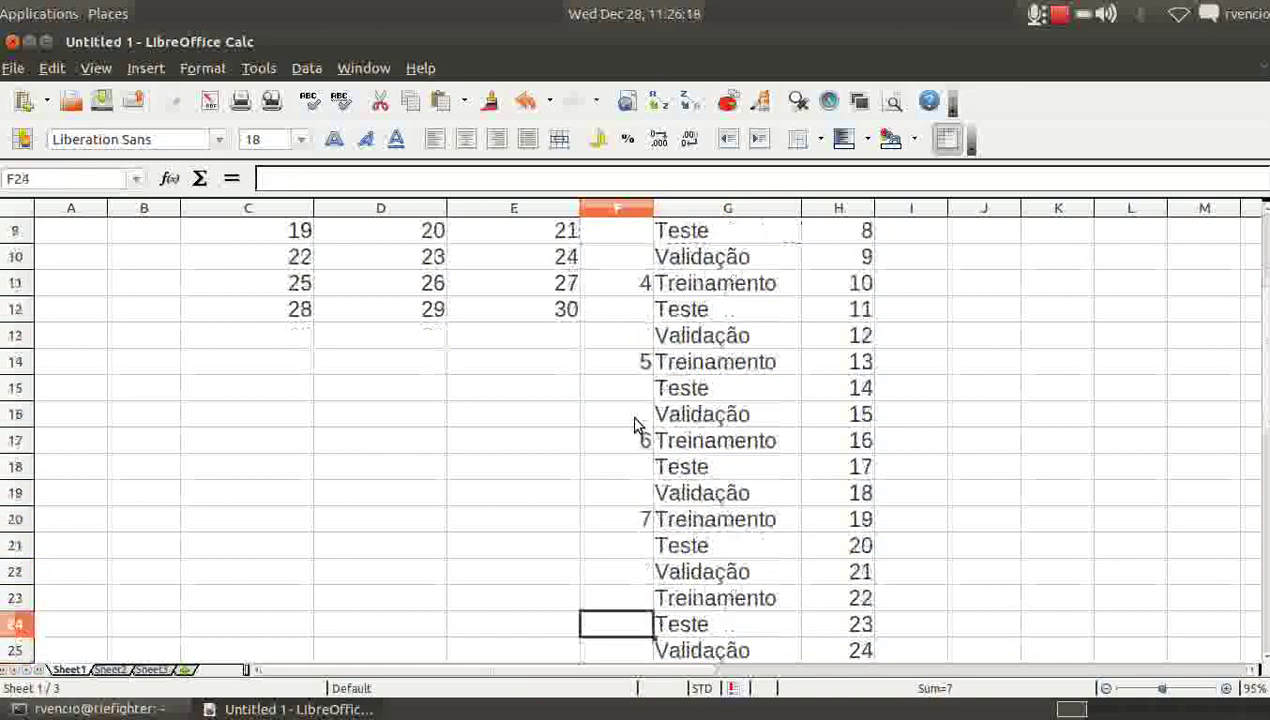
{"action": "key", "text": "ctrl+v"}
{"action": "key", "text": "Down"}
{"action": "key", "text": "Down"}
{"action": "key", "text": "Down"}
{"action": "key", "text": "Down"}
{"action": "key", "text": "Down"}
{"action": "key", "text": "Up"}
{"action": "key", "text": "Up"}
{"action": "key", "text": "Up"}
{"action": "key", "text": "Up"}
{"action": "key", "text": "Up"}
{"action": "key", "text": "Up"}
{"action": "key", "text": "ctrl+v"}
{"action": "key", "text": "Down"}
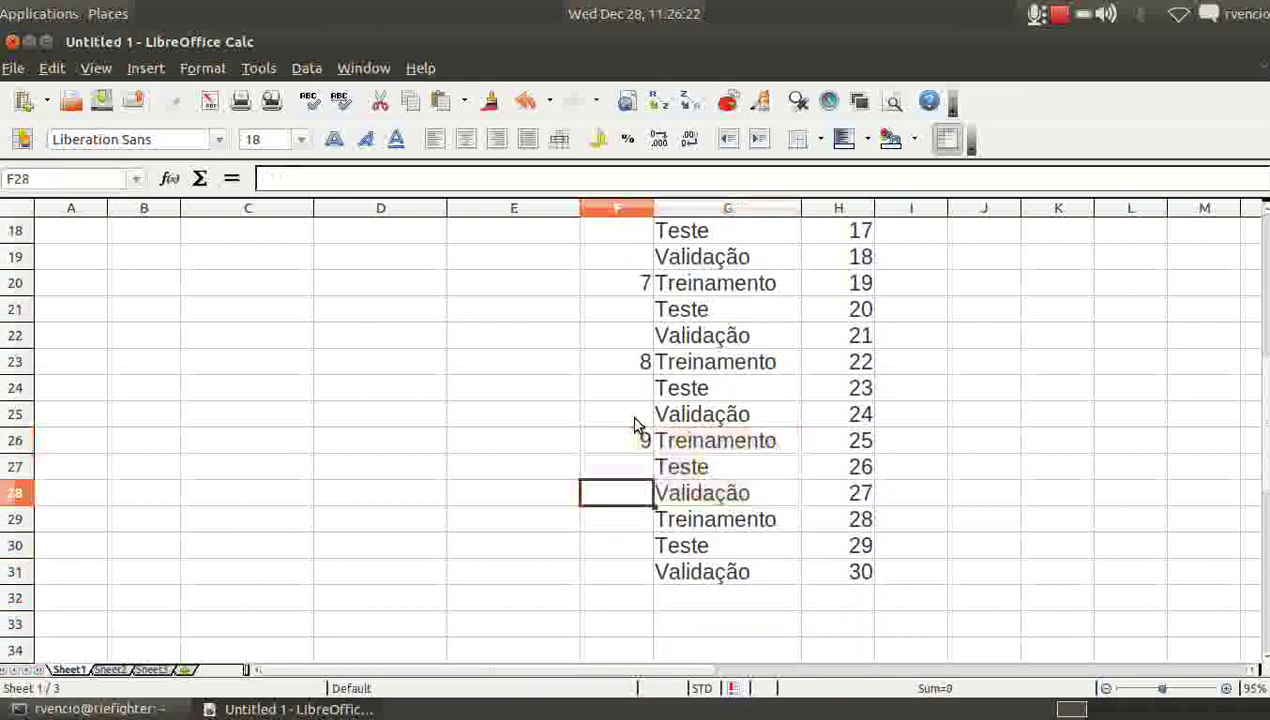
{"action": "key", "text": "Down"}
{"action": "key", "text": "Down"}
{"action": "key", "text": "ctrl+v"}
{"action": "key", "text": "Up"}
{"action": "key", "text": "Up"}
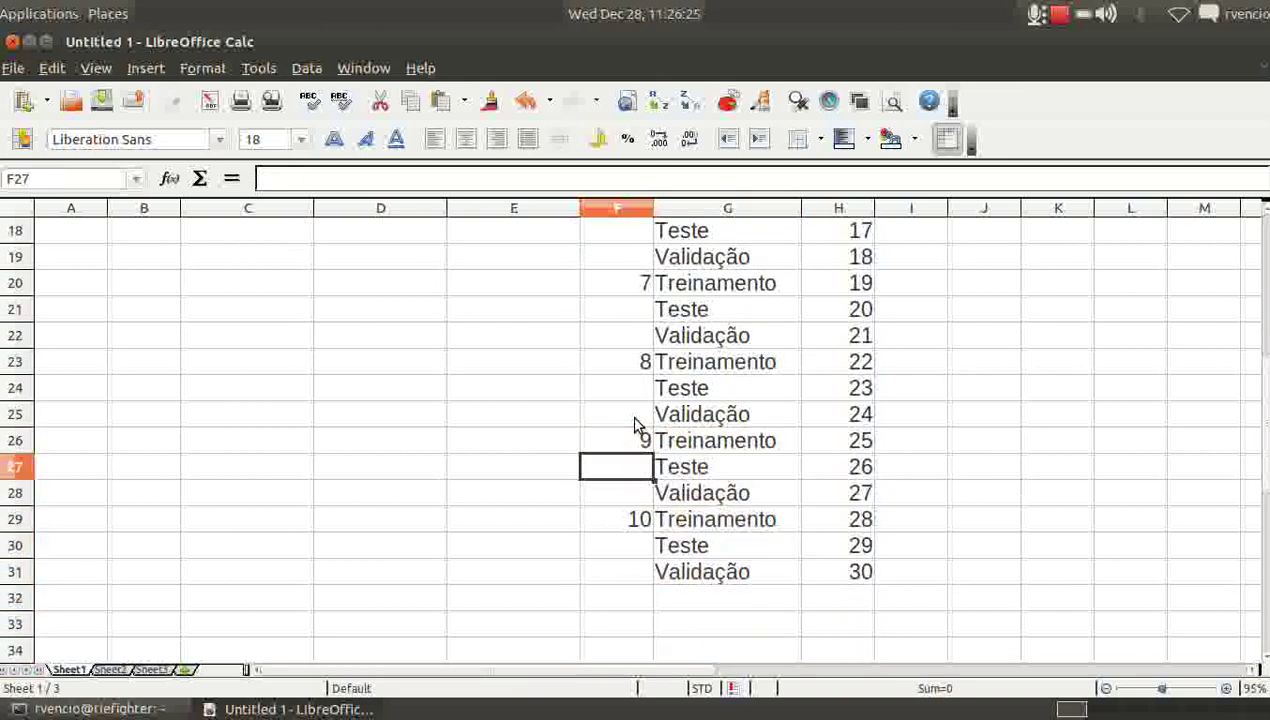
{"action": "key", "text": "Up"}
{"action": "key", "text": "Up"}
{"action": "key", "text": "Up"}
{"action": "key", "text": "Up"}
{"action": "key", "text": "Up"}
{"action": "key", "text": "Up"}
{"action": "key", "text": "Up"}
{"action": "key", "text": "Up"}
{"action": "key", "text": "Up"}
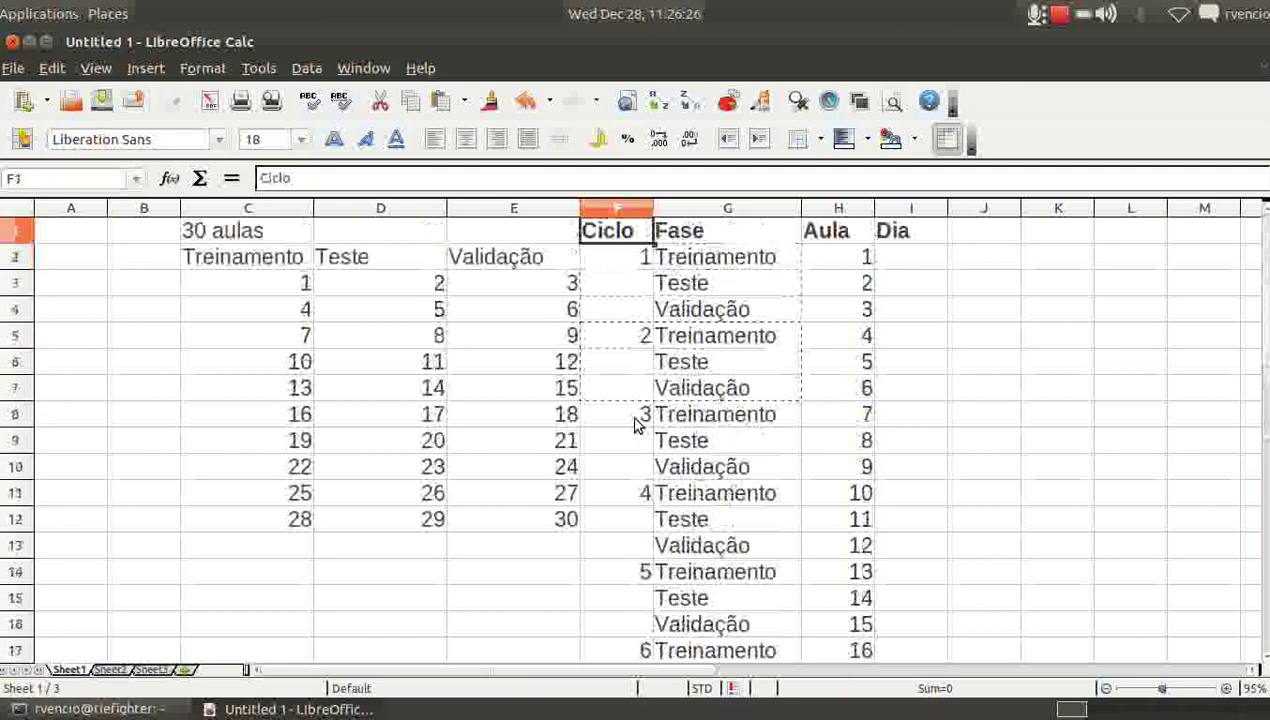
{"action": "key", "text": "Escape"}
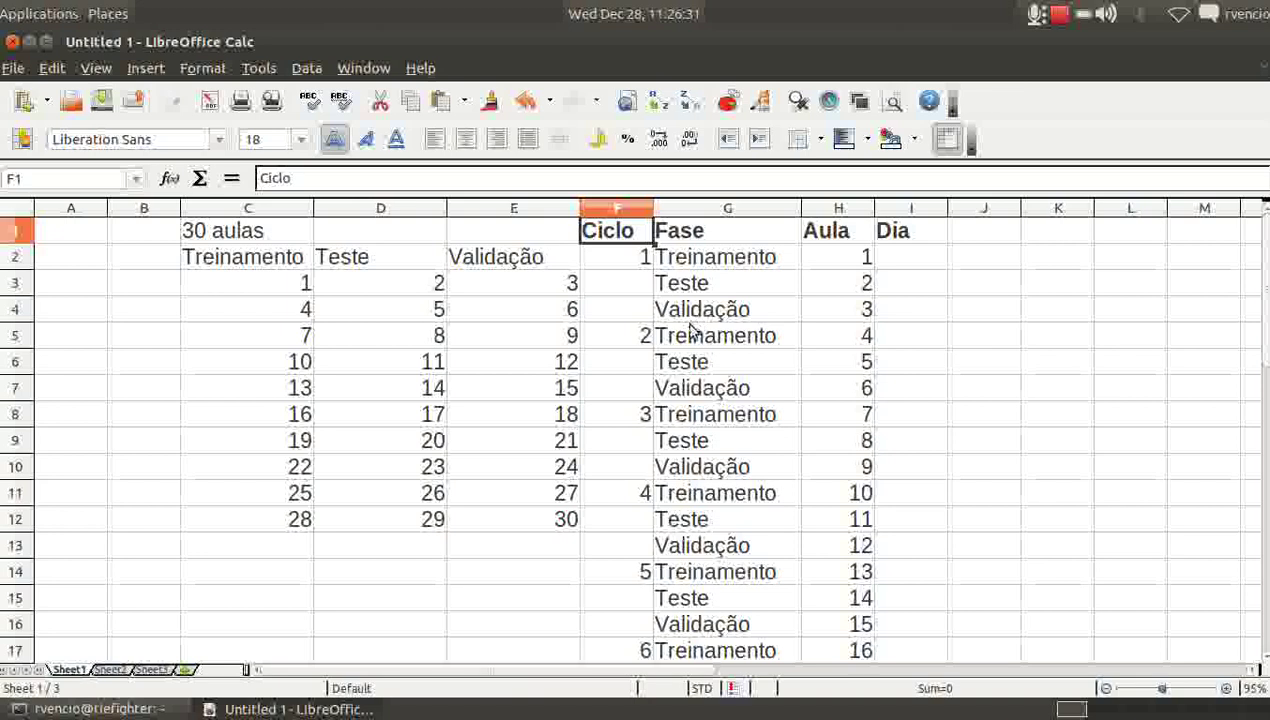
{"action": "left_click", "coordinate": [935, 372]}
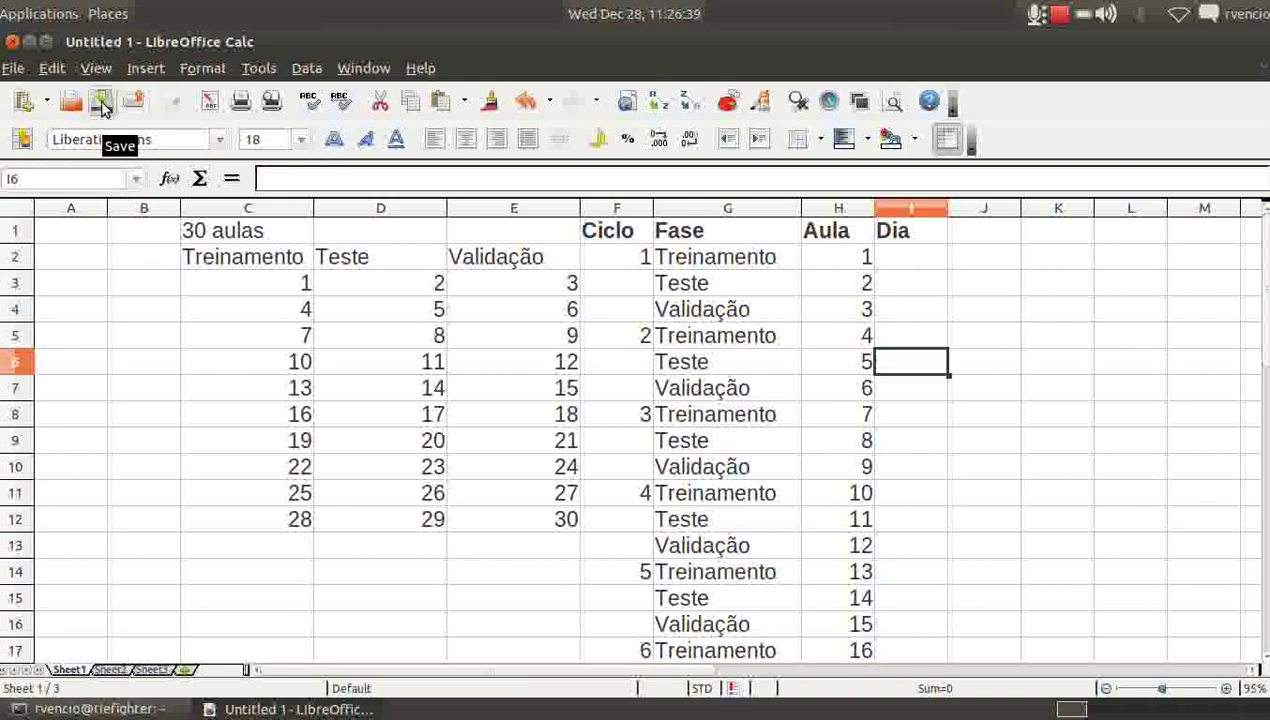
- Save as Programinha-primeira-aula-computacao.xls in Excel 97/2000/XP/2003 format, replacing the existing file
{"action": "left_click", "coordinate": [13, 68]}
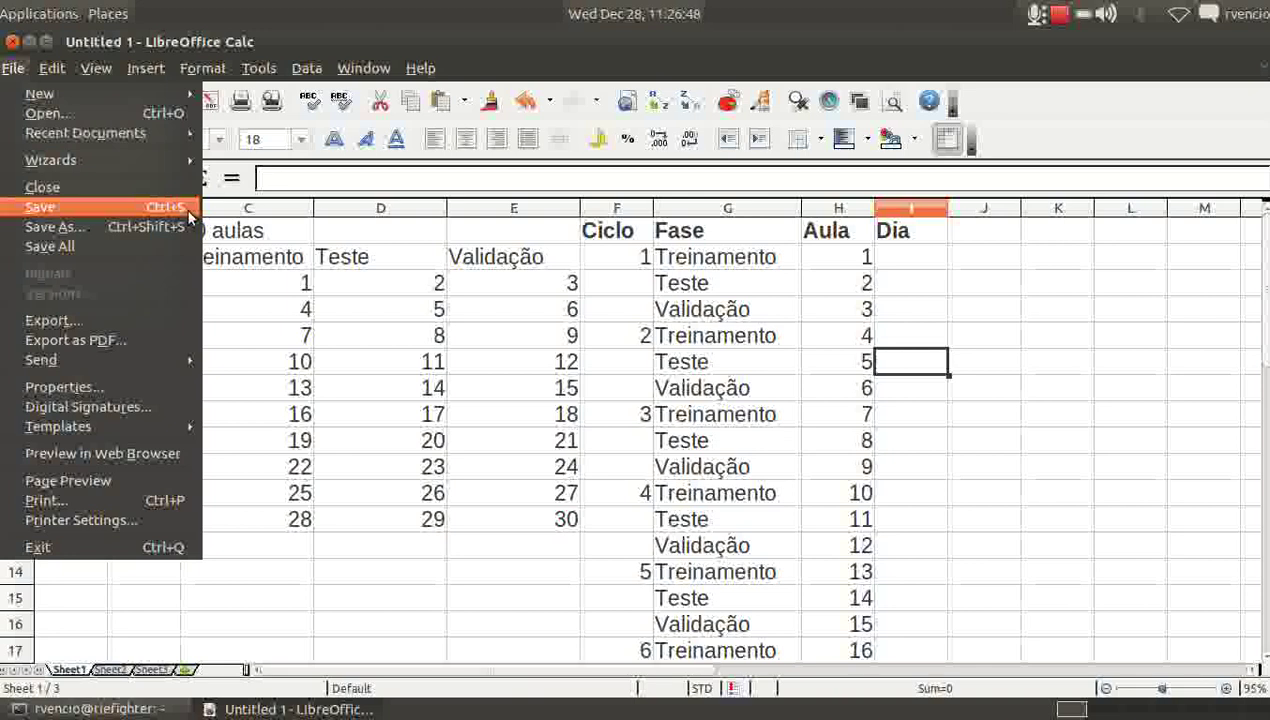
{"action": "left_click", "coordinate": [190, 216]}
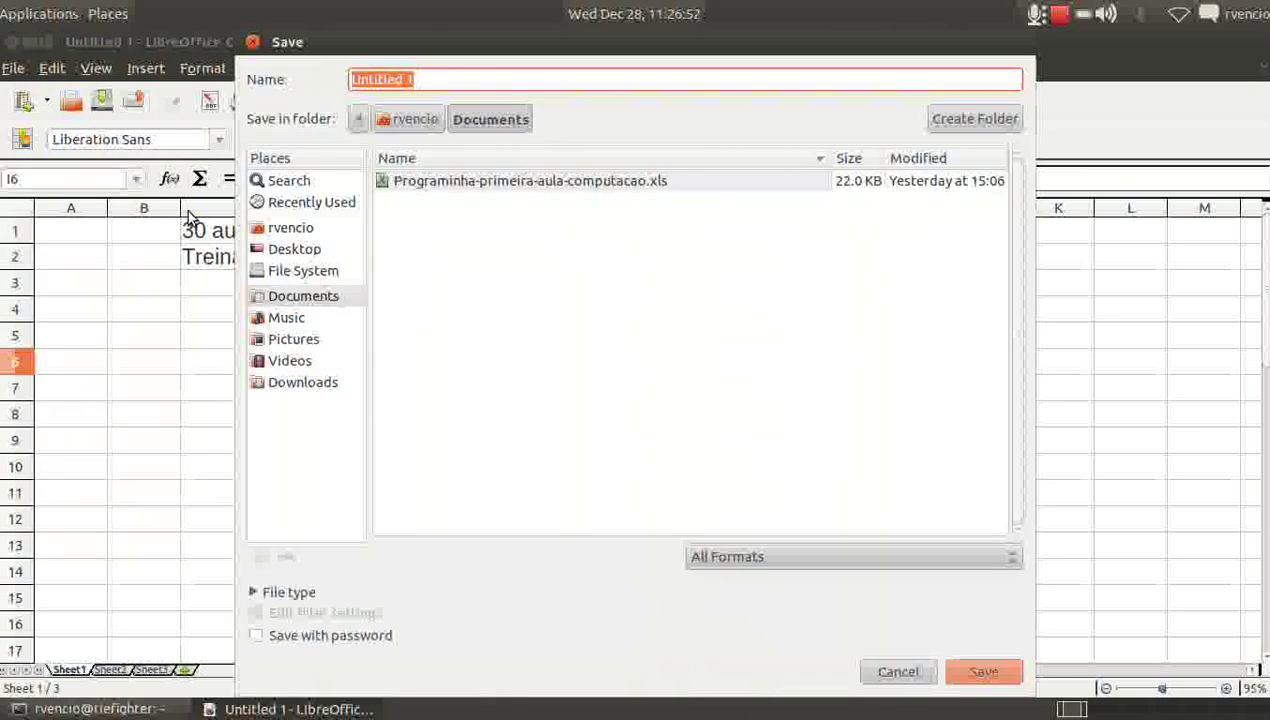
{"action": "left_click", "coordinate": [420, 183]}
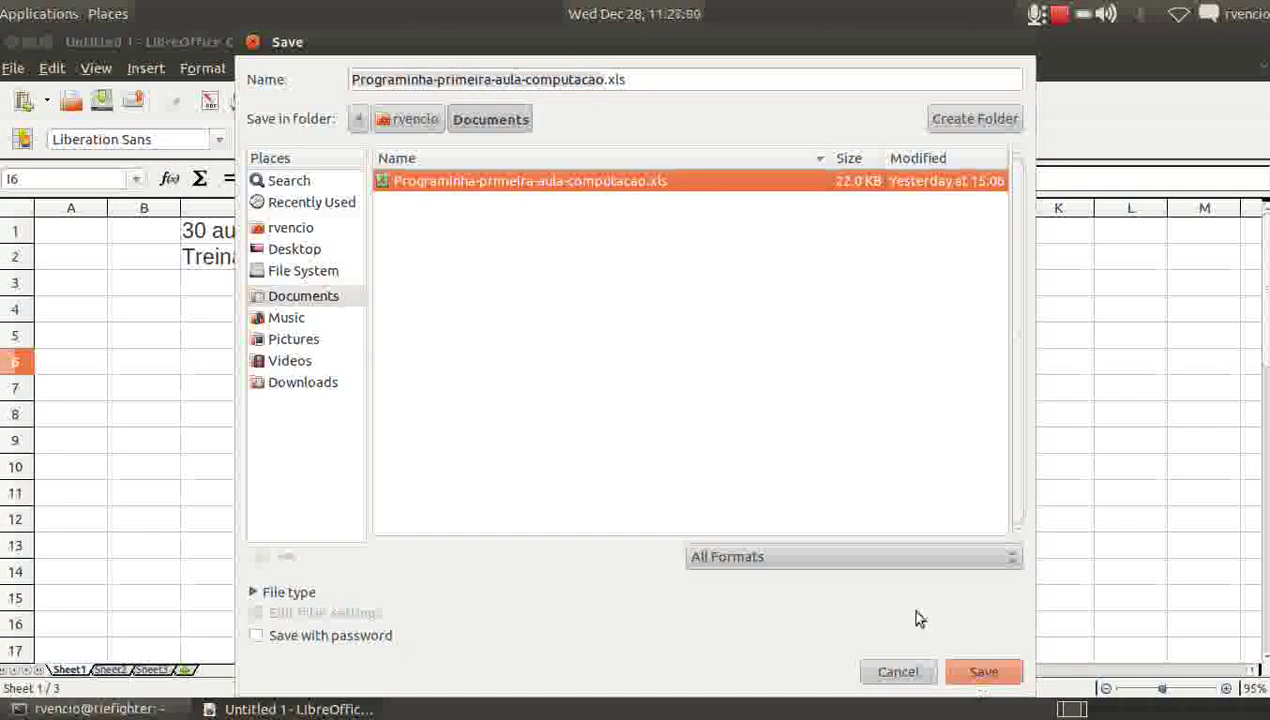
{"action": "left_click", "coordinate": [836, 563]}
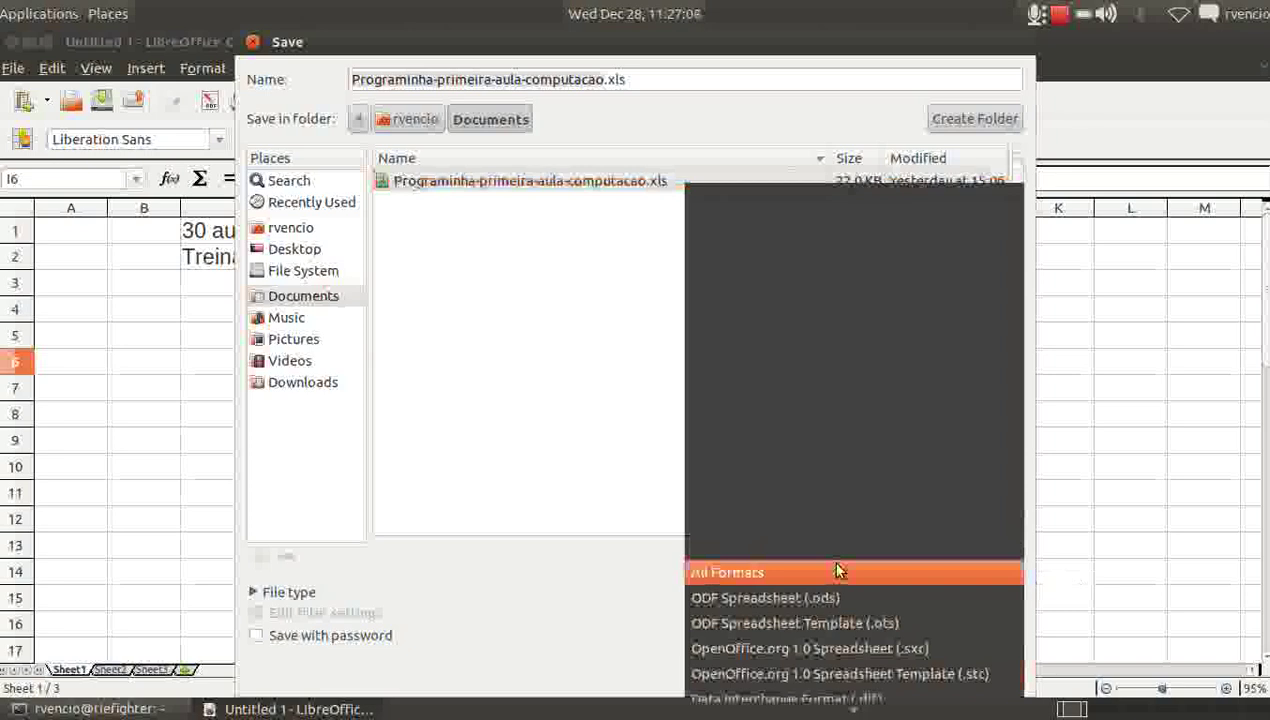
{"action": "mouse_move", "coordinate": [845, 710]}
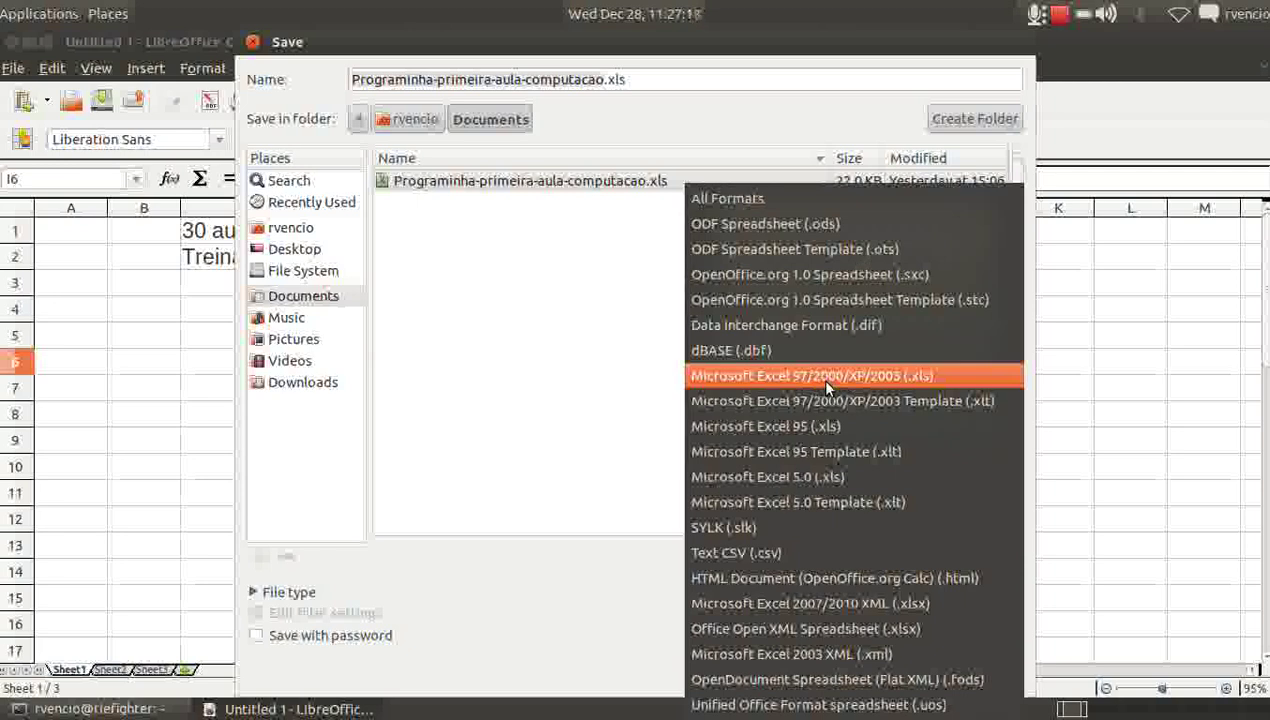
{"action": "left_click", "coordinate": [826, 384]}
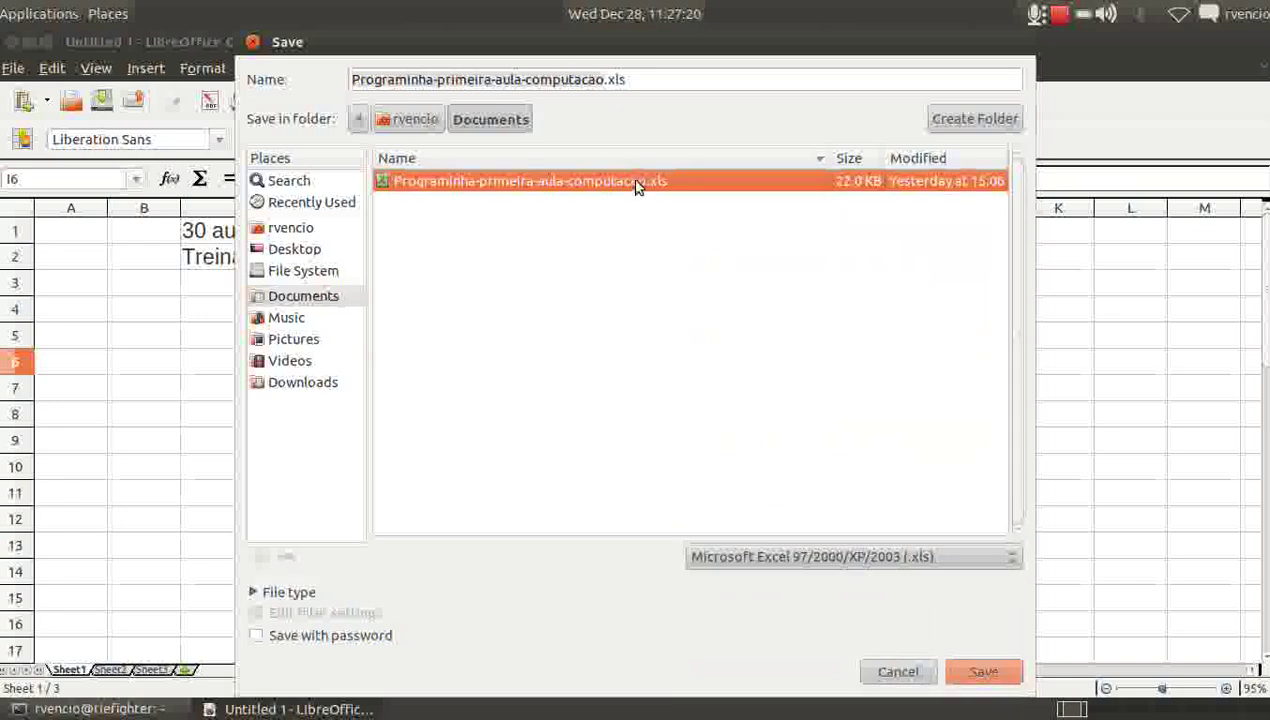
{"action": "left_click", "coordinate": [956, 671]}
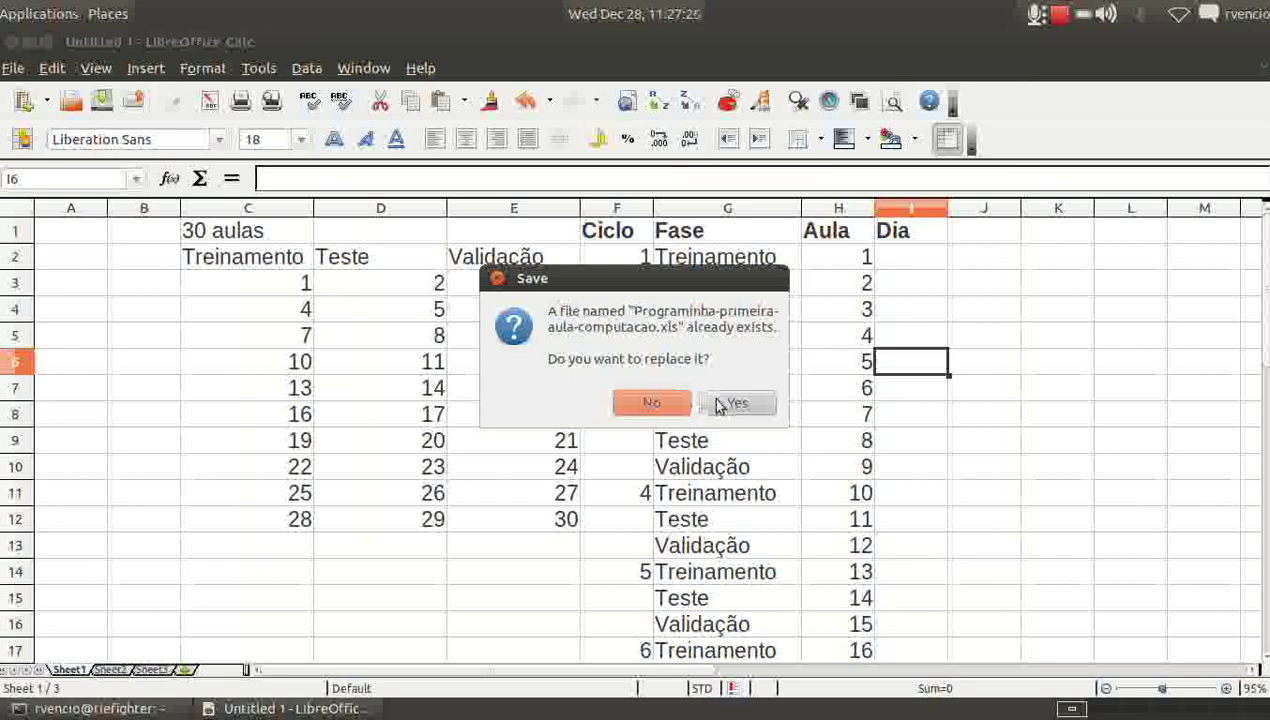
{"action": "left_click", "coordinate": [719, 405]}
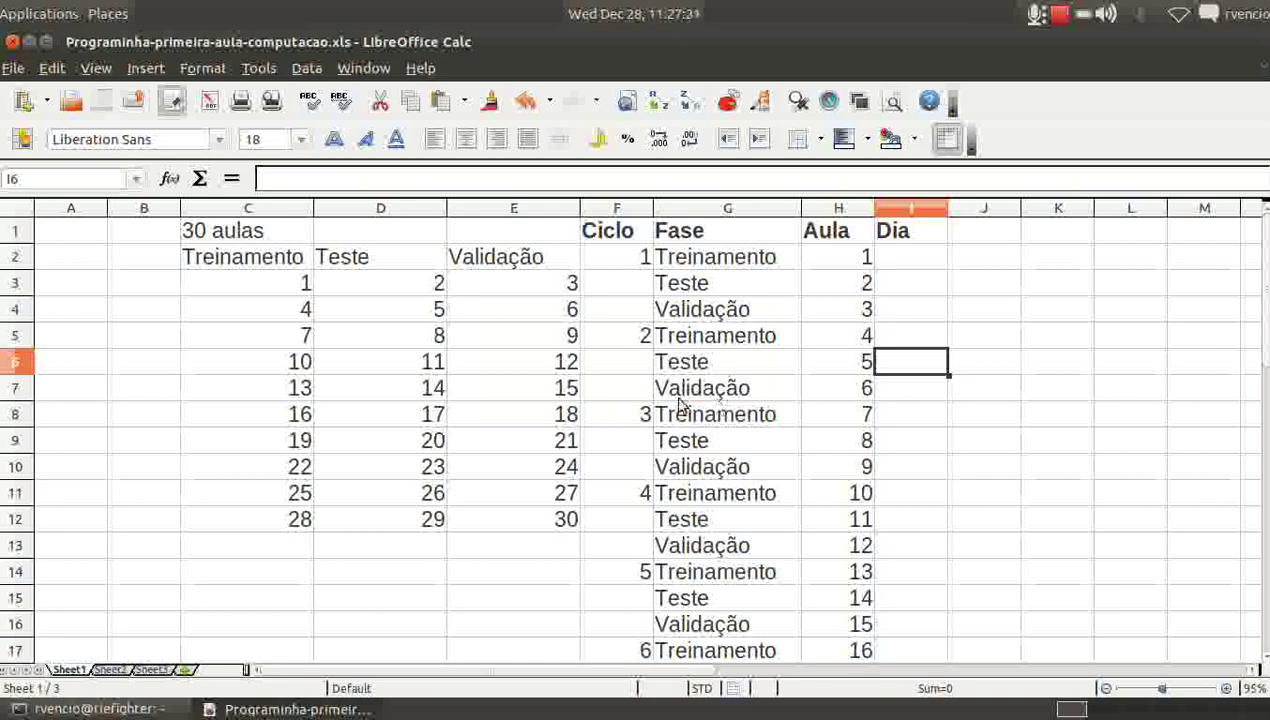
{"action": "left_click", "coordinate": [512, 263]}
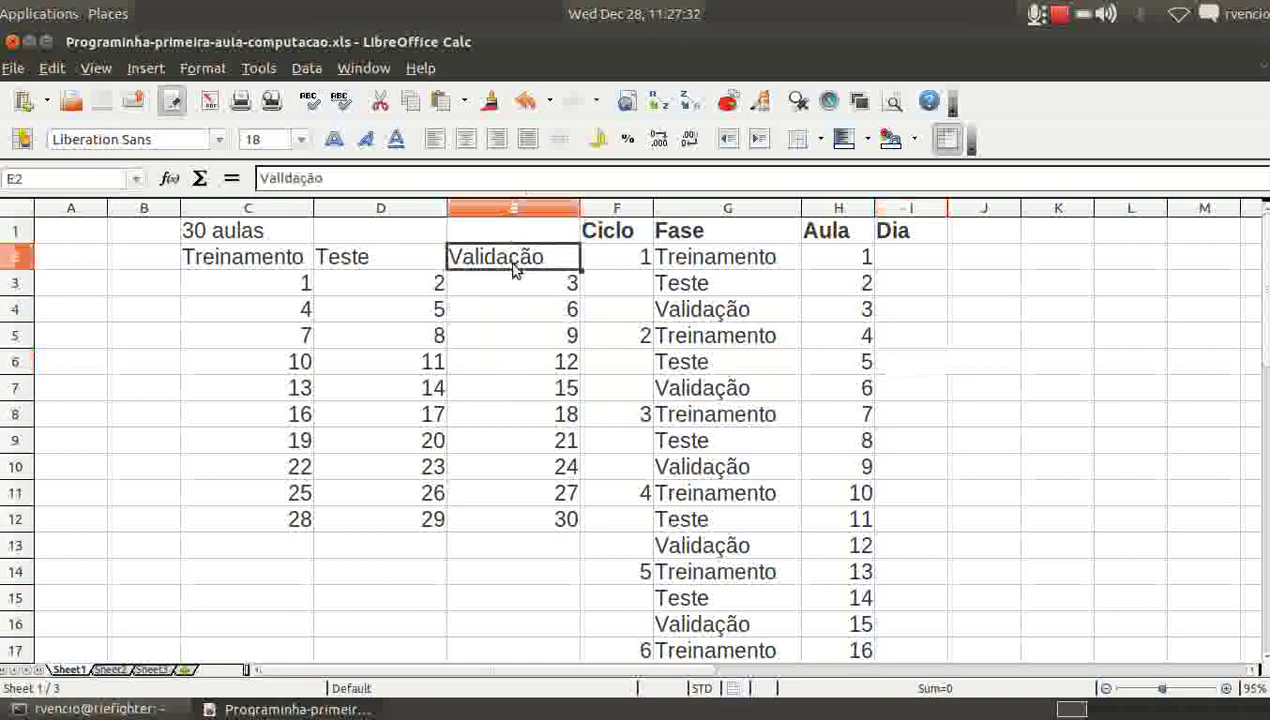
{"action": "left_click", "coordinate": [511, 310]}
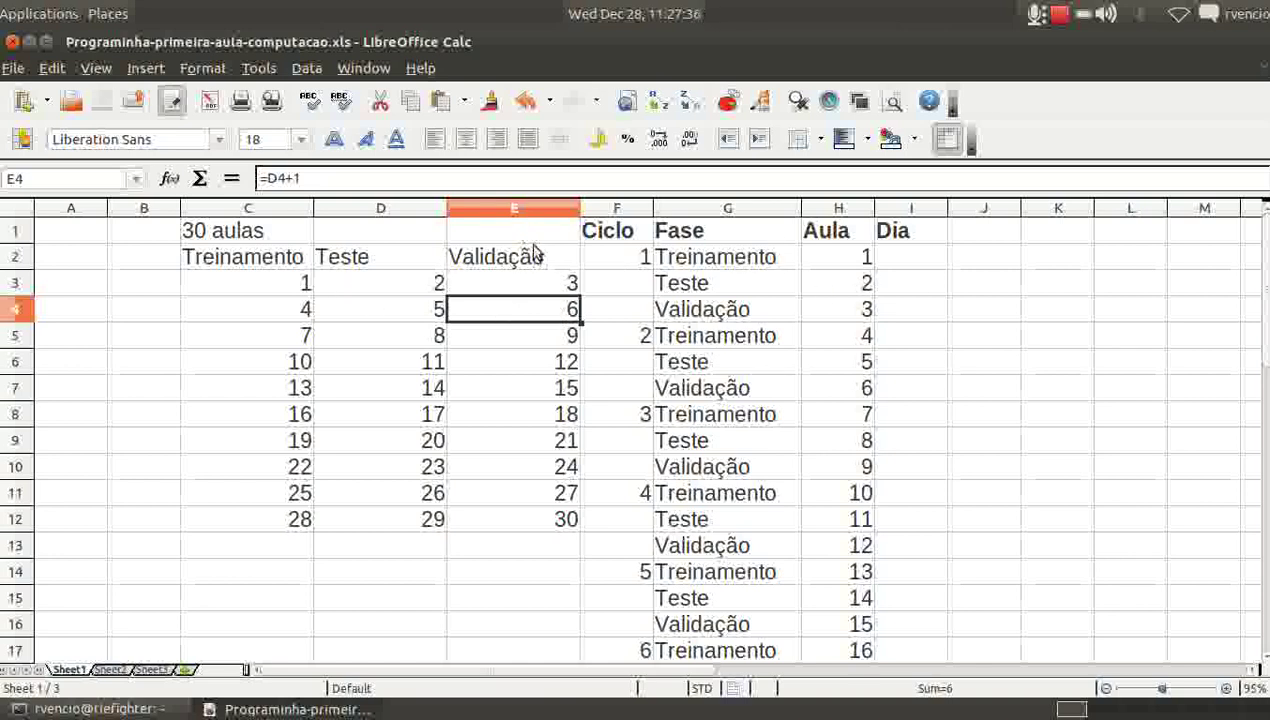
{"action": "left_click", "coordinate": [550, 210]}
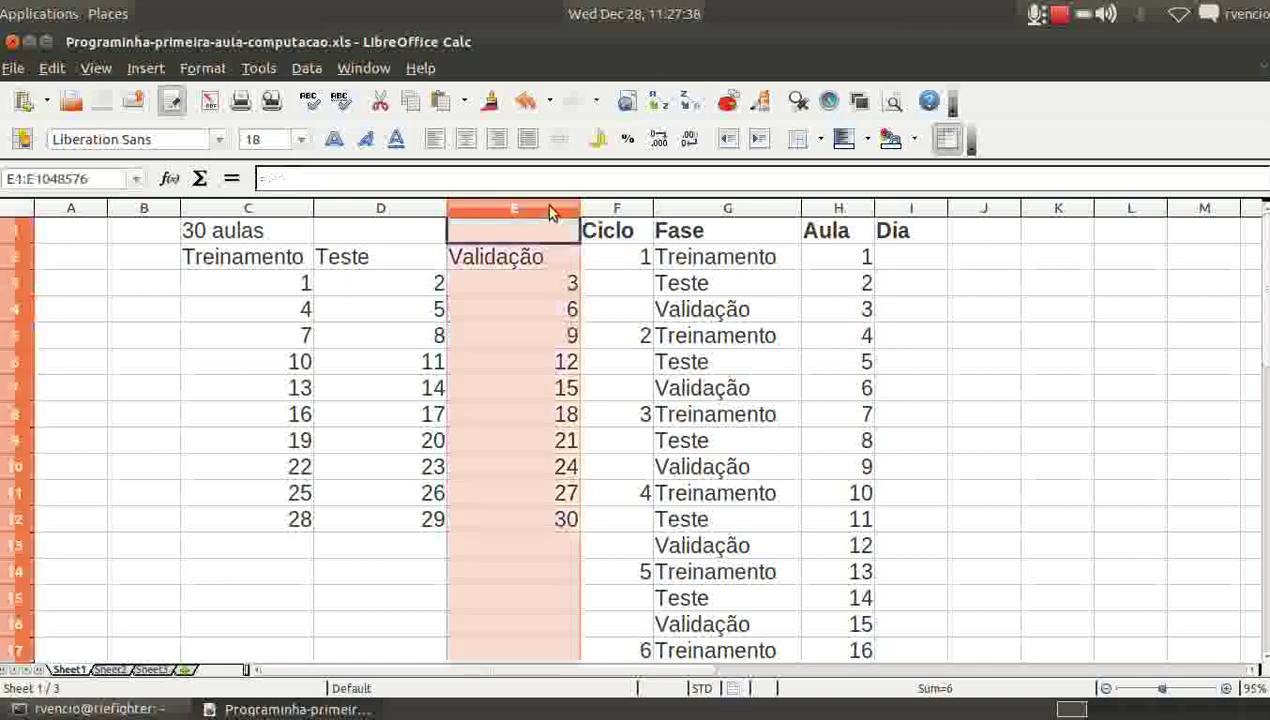
{"action": "left_click_drag", "start_coordinate": [549, 212], "coordinate": [146, 226]}
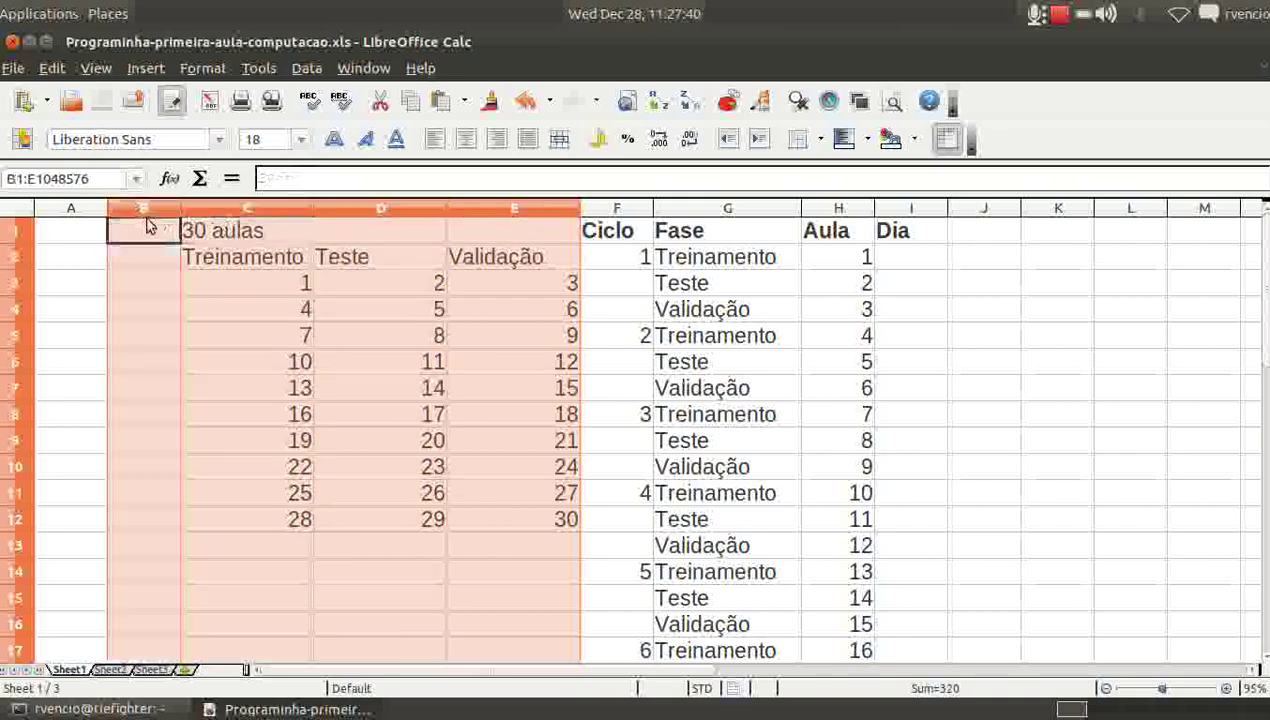
{"action": "right_click", "coordinate": [153, 346]}
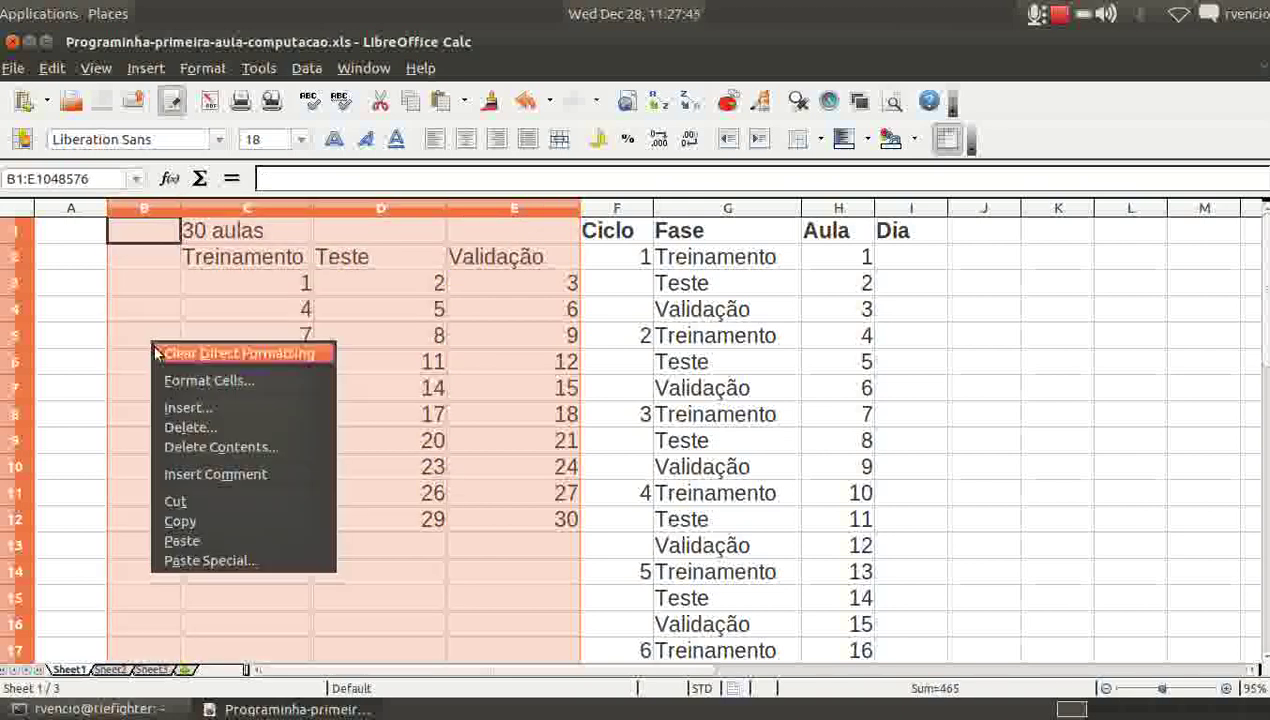
{"action": "left_click", "coordinate": [189, 428]}
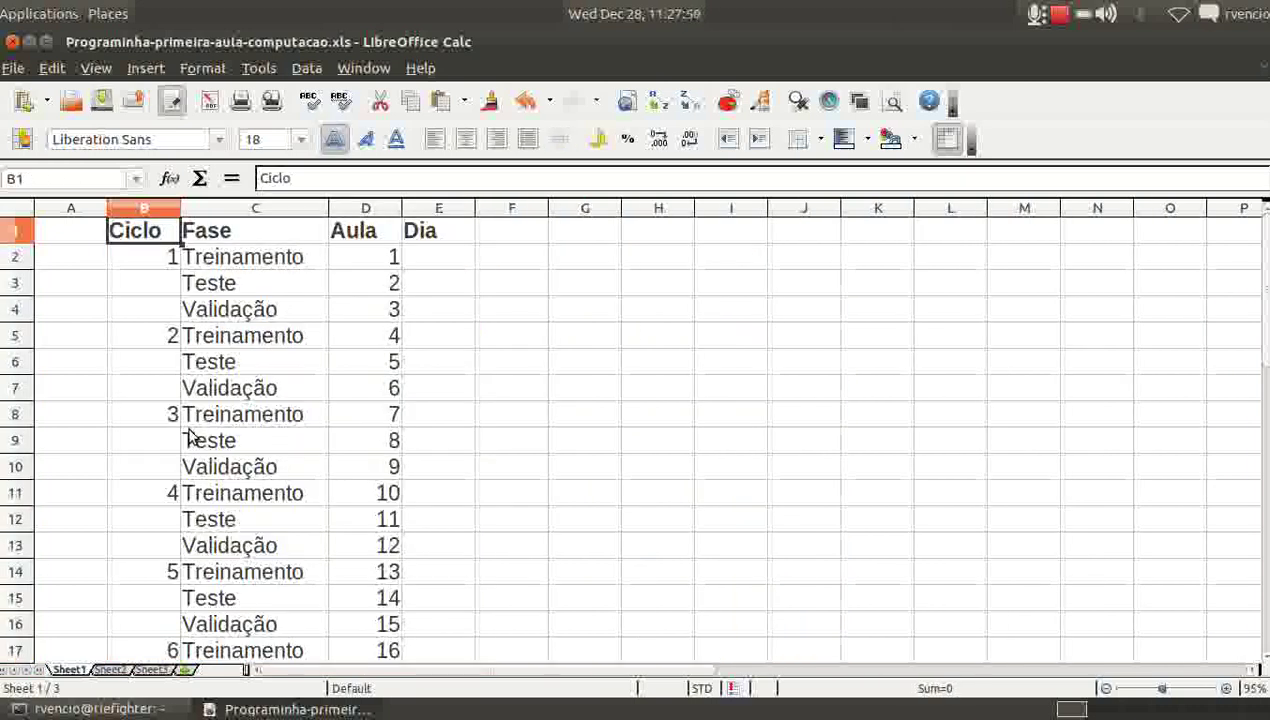
{"action": "left_click", "coordinate": [357, 262]}
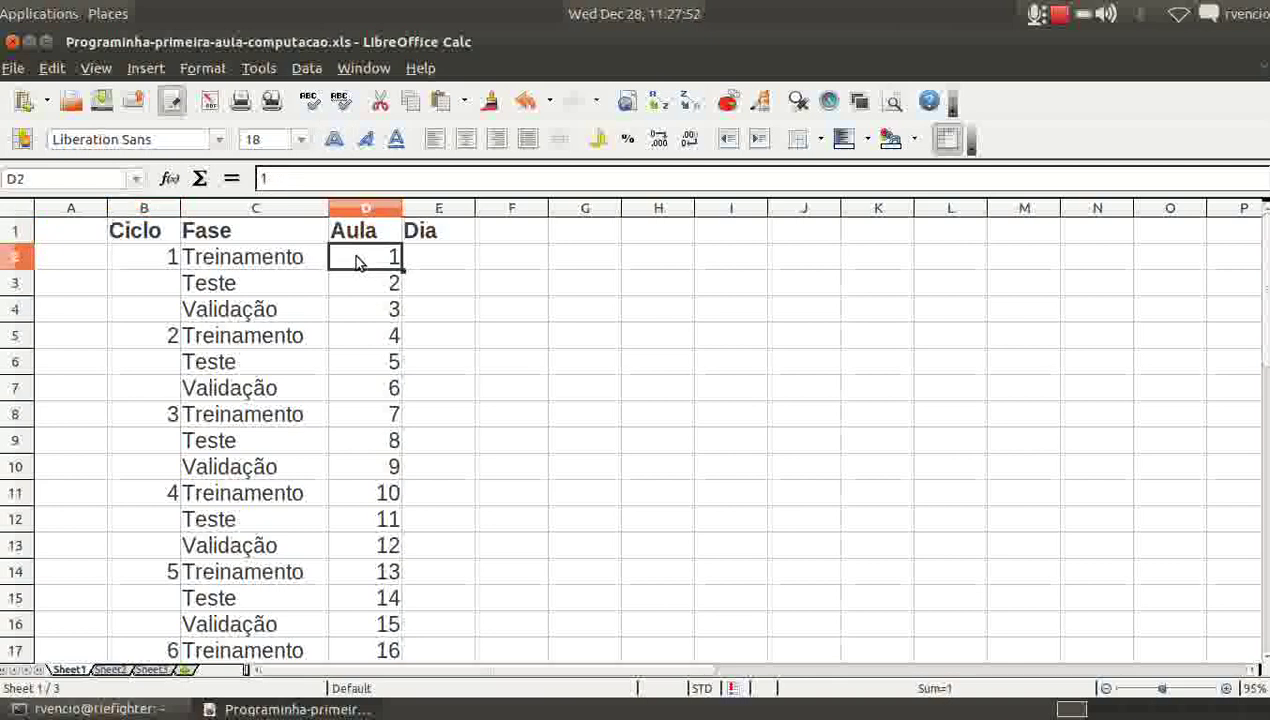
{"action": "key", "text": "Down"}
{"action": "key", "text": "Down"}
{"action": "key", "text": "Down"}
{"action": "key", "text": "Up"}
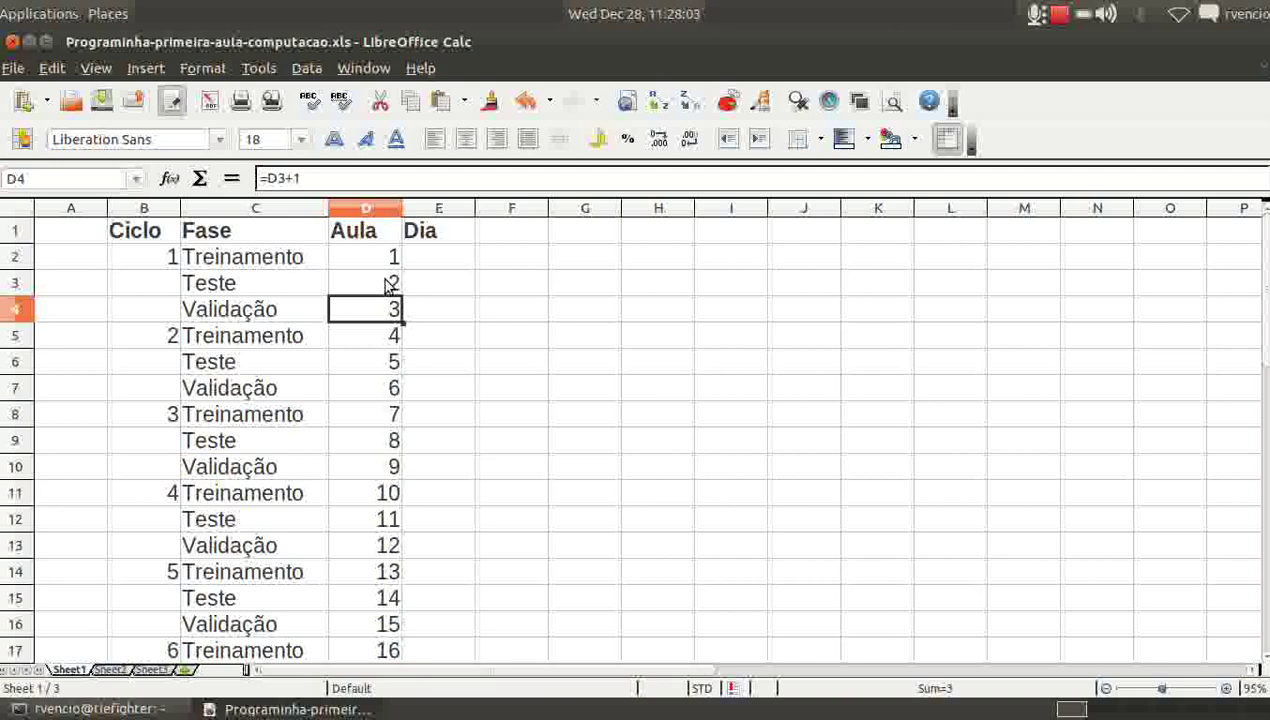
{"action": "left_click", "coordinate": [527, 103]}
- Undo the last change and check the formulas in D4 and H4
{"action": "left_click", "coordinate": [870, 320]}
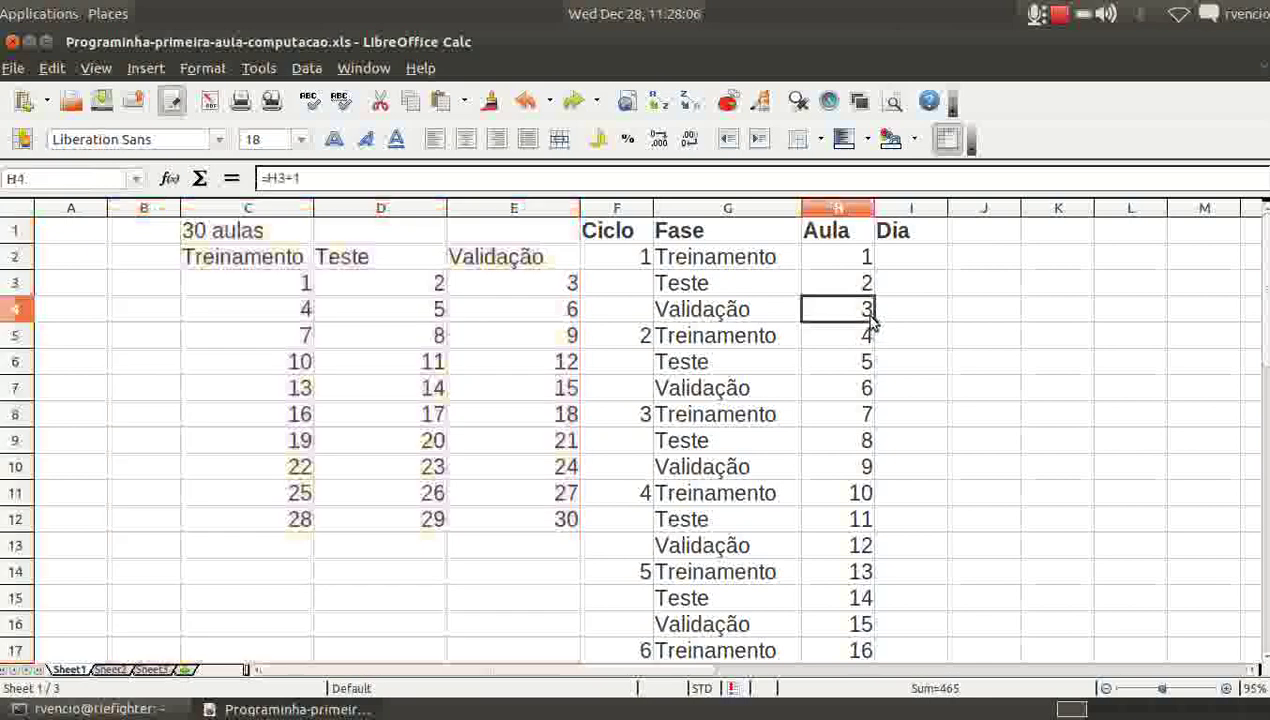
{"action": "left_click", "coordinate": [849, 212]}
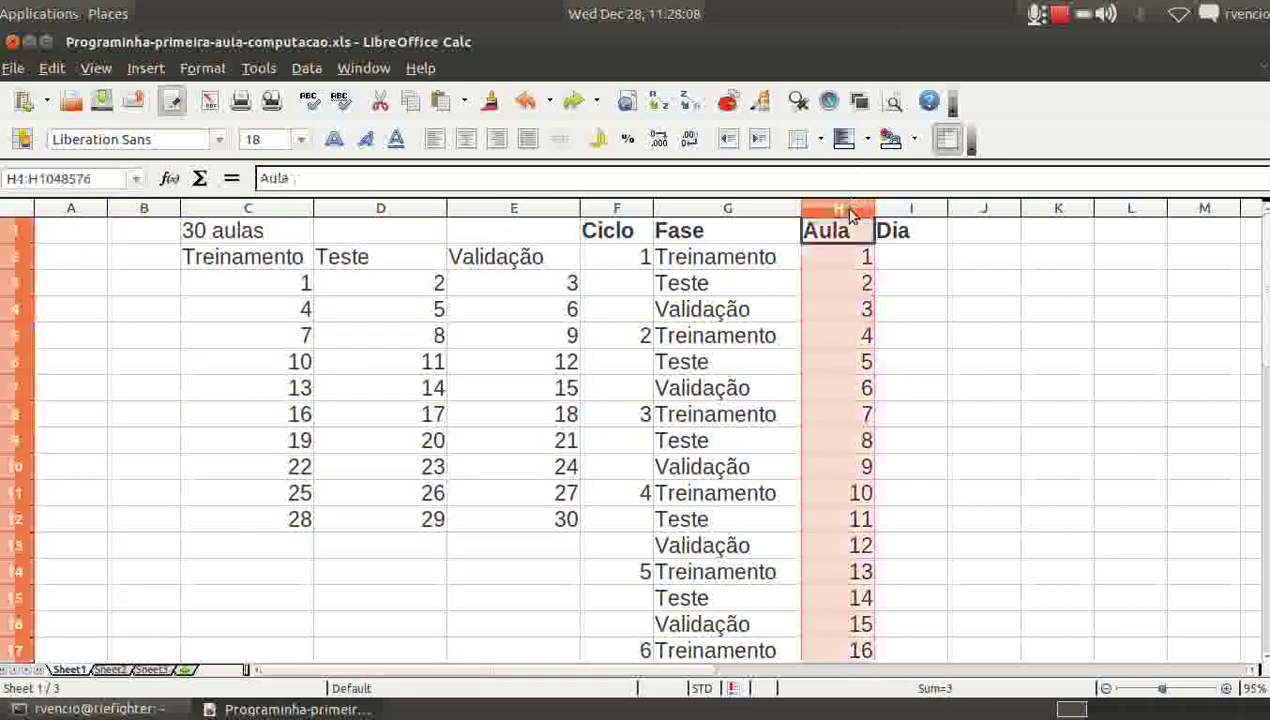
{"action": "left_click_drag", "start_coordinate": [513, 208], "coordinate": [378, 226]}
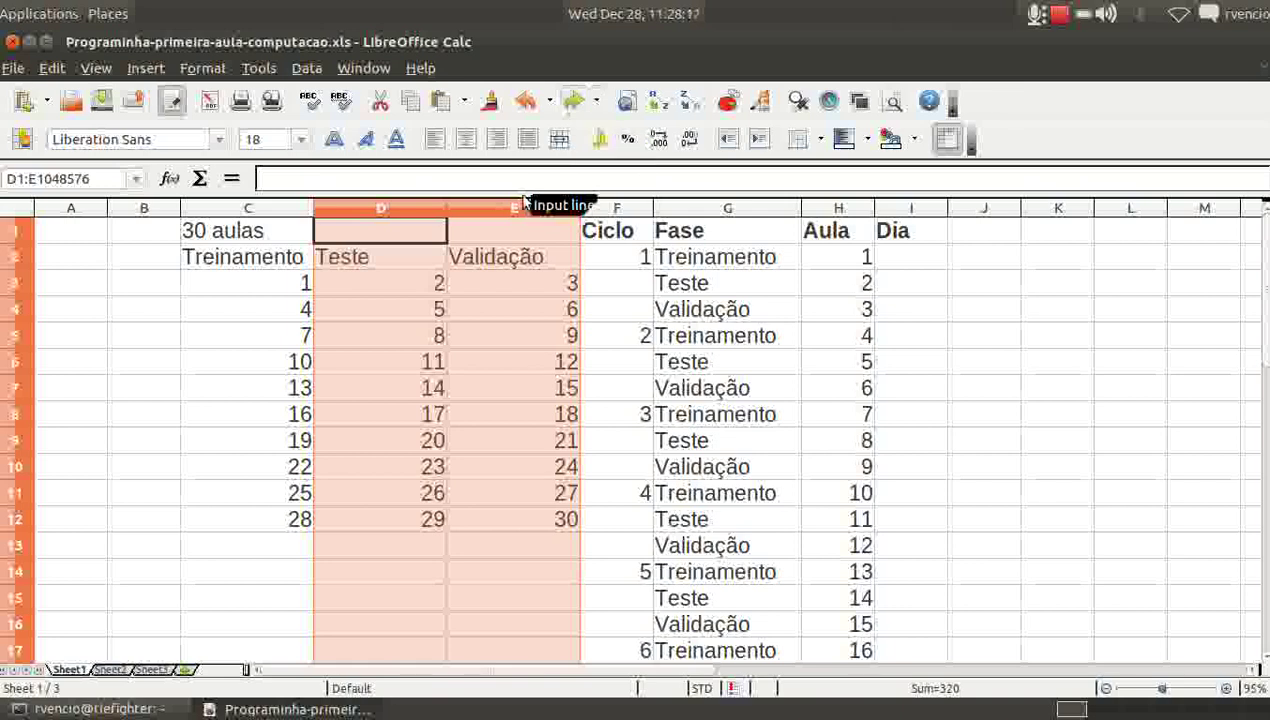
{"action": "left_click", "coordinate": [440, 312]}
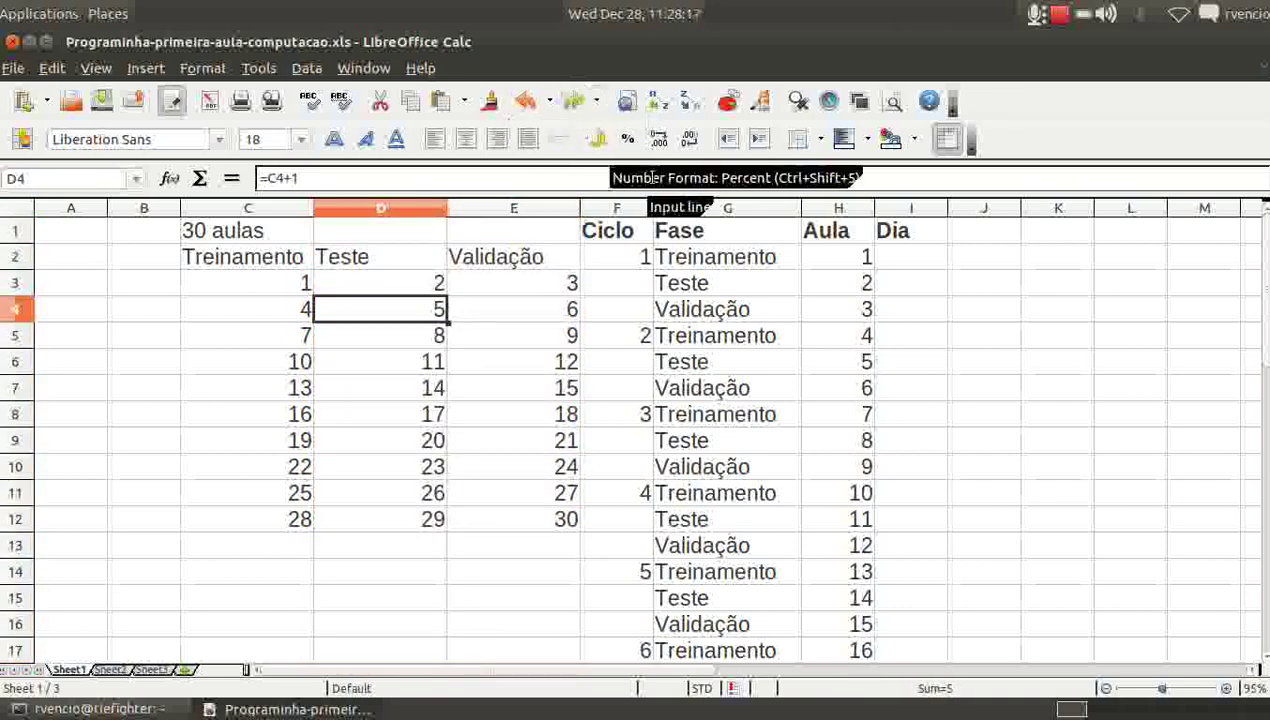
{"action": "left_click", "coordinate": [866, 312]}
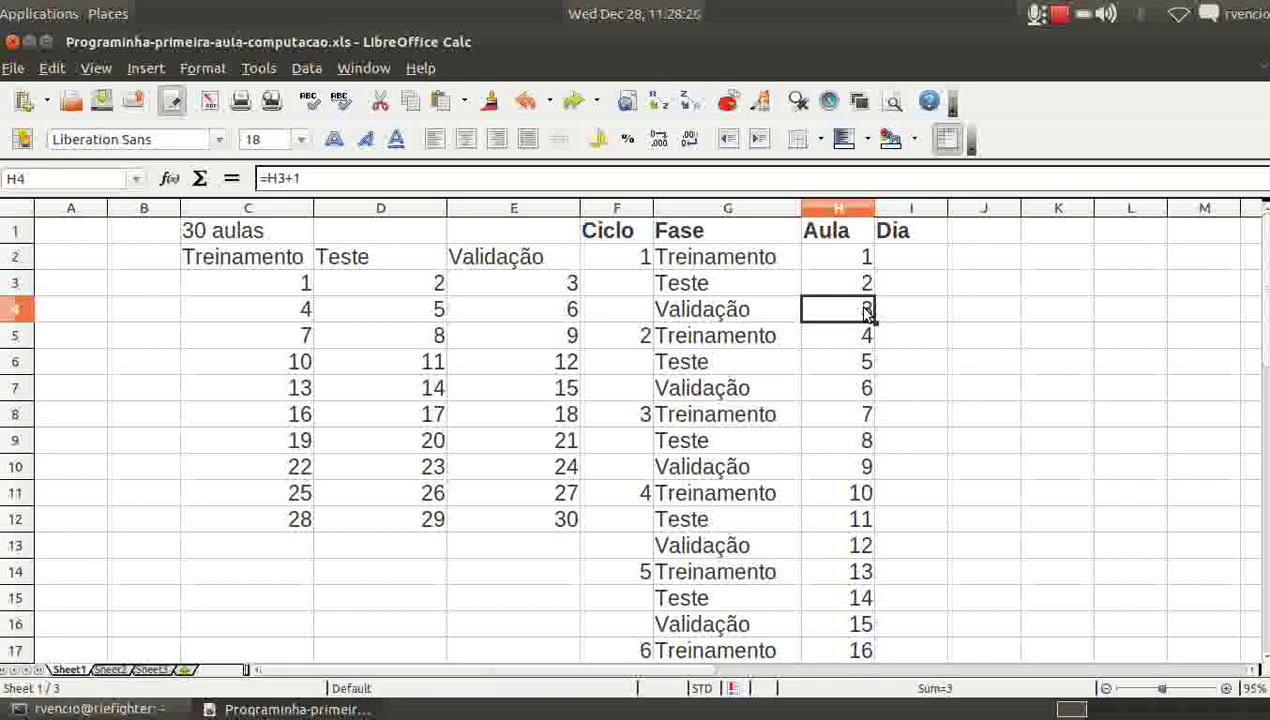
- Delete columns A to E holding the helper grid
{"action": "left_click", "coordinate": [539, 208]}
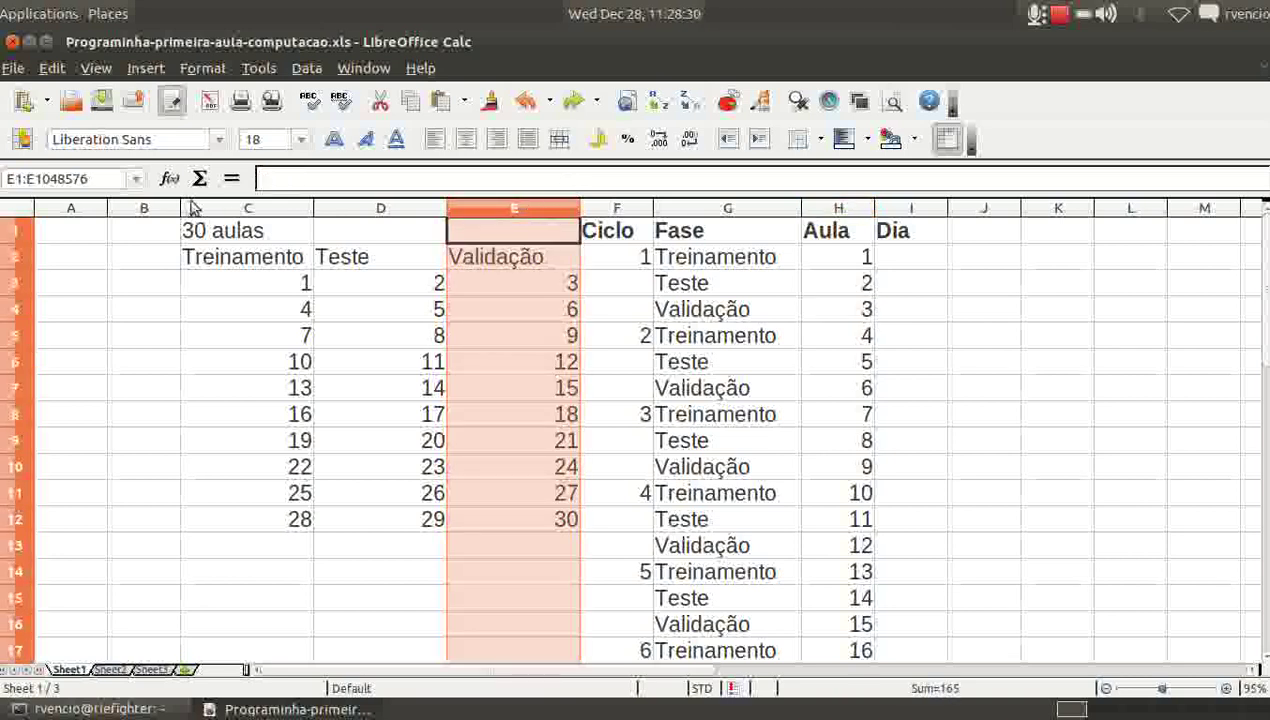
{"action": "left_click_drag", "start_coordinate": [70, 208], "coordinate": [495, 208]}
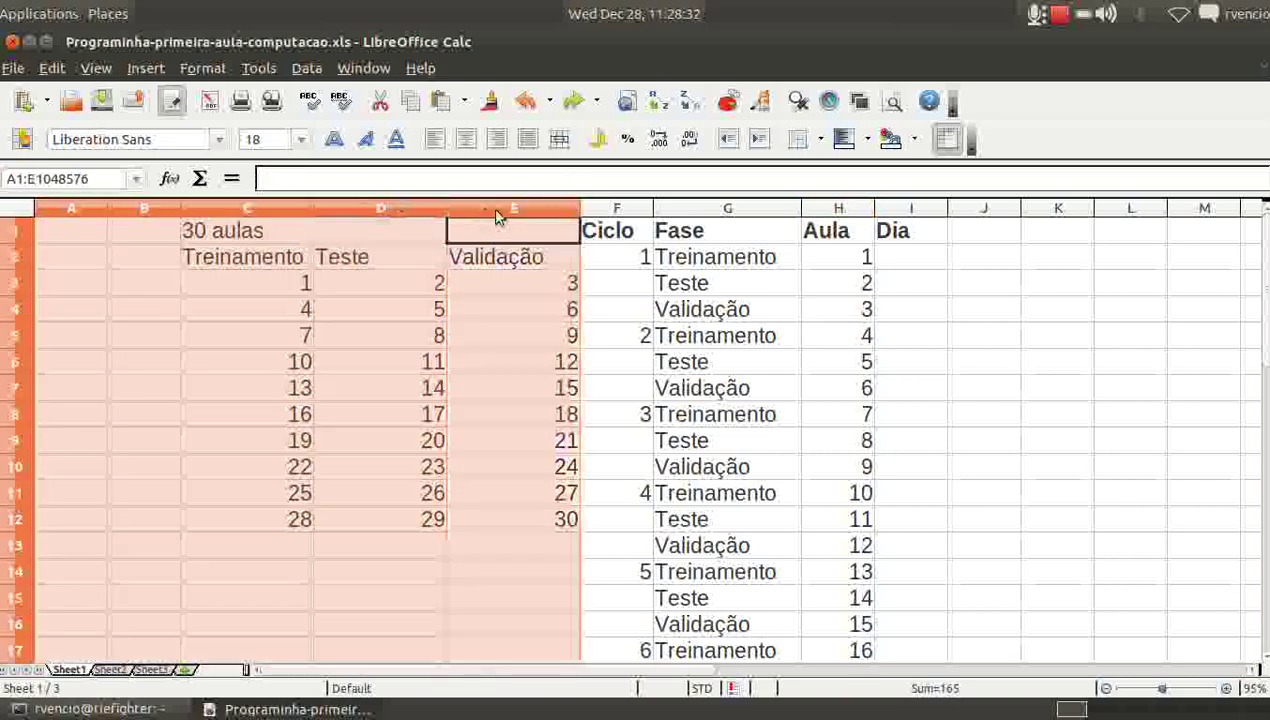
{"action": "right_click", "coordinate": [495, 212]}
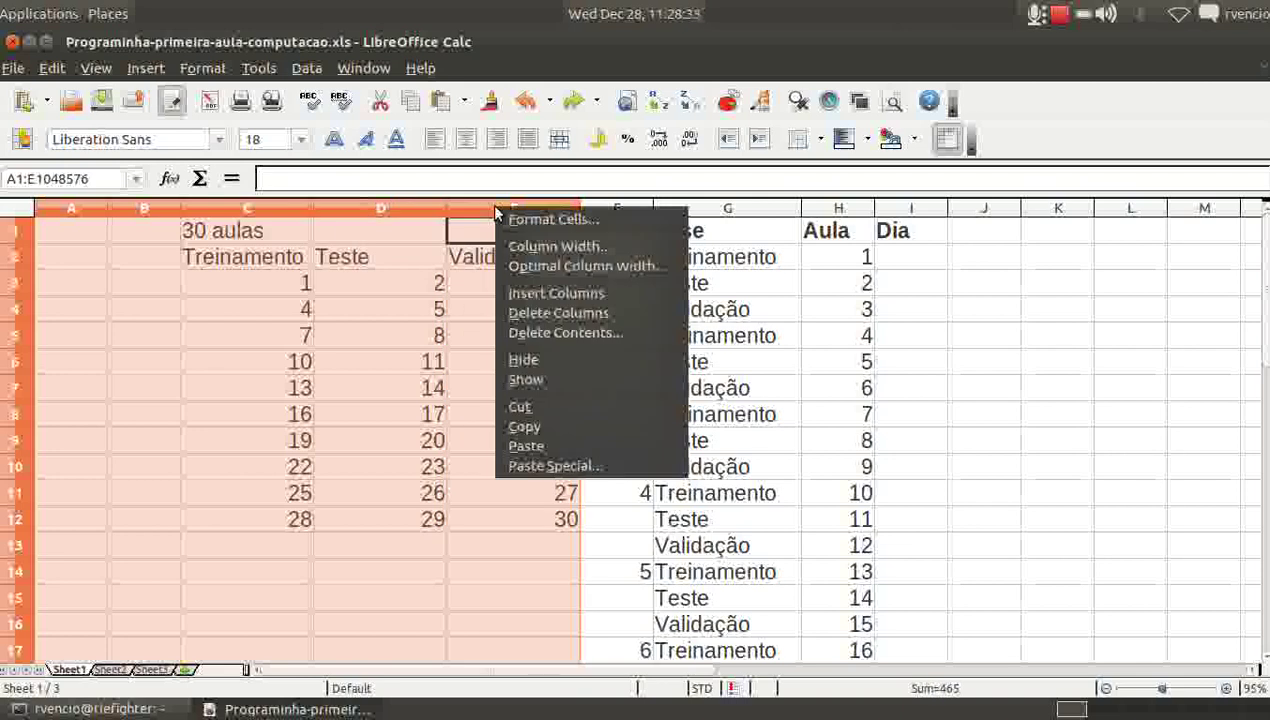
{"action": "left_click", "coordinate": [531, 314]}
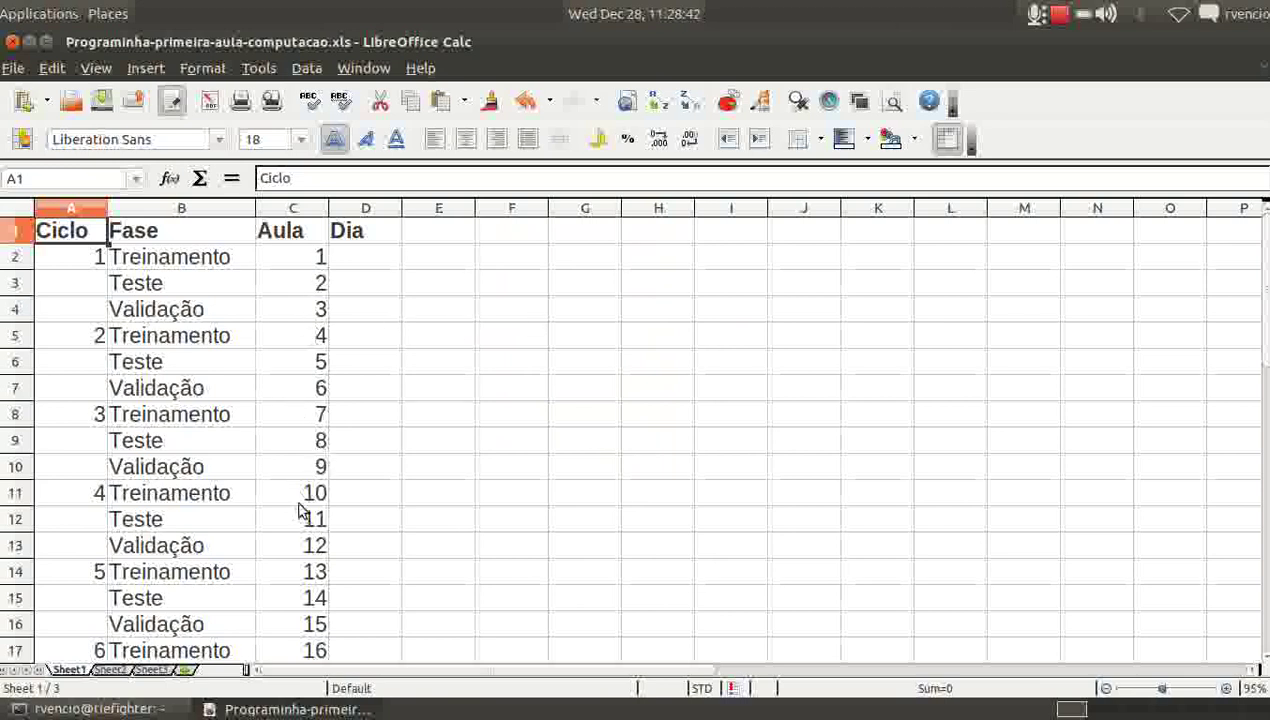
{"action": "left_click", "coordinate": [300, 311]}
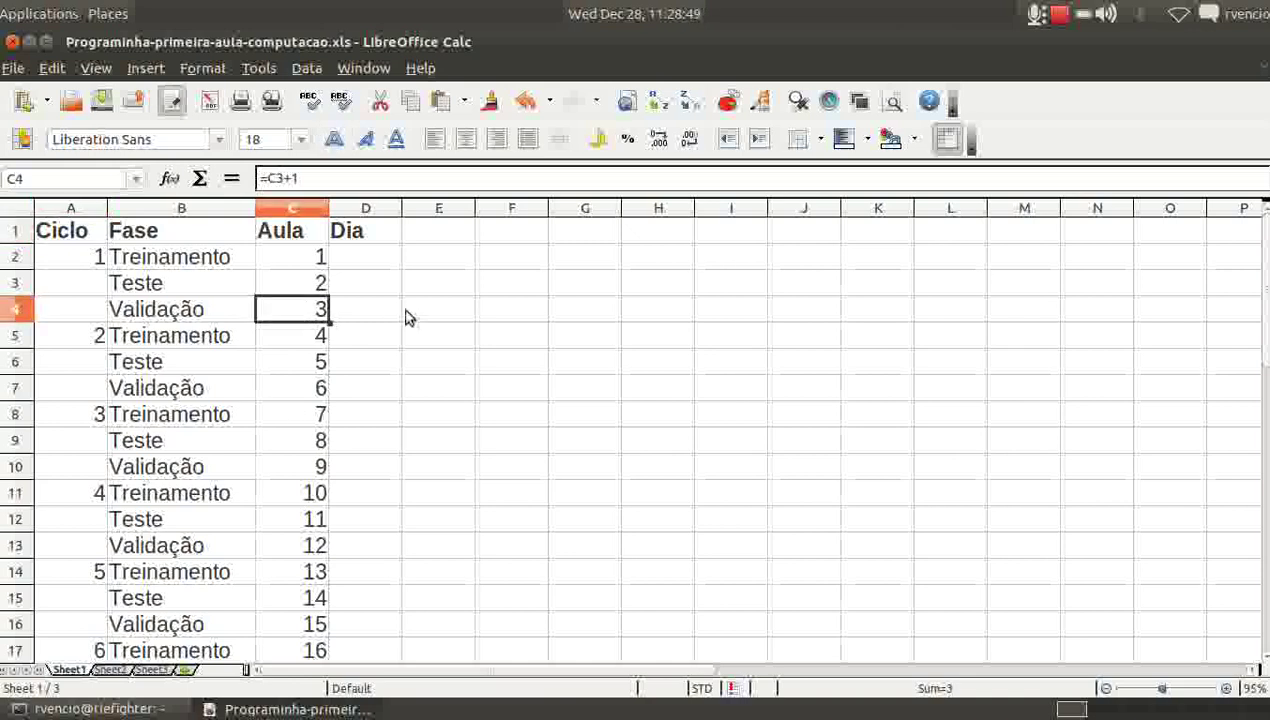
{"action": "left_click", "coordinate": [308, 284]}
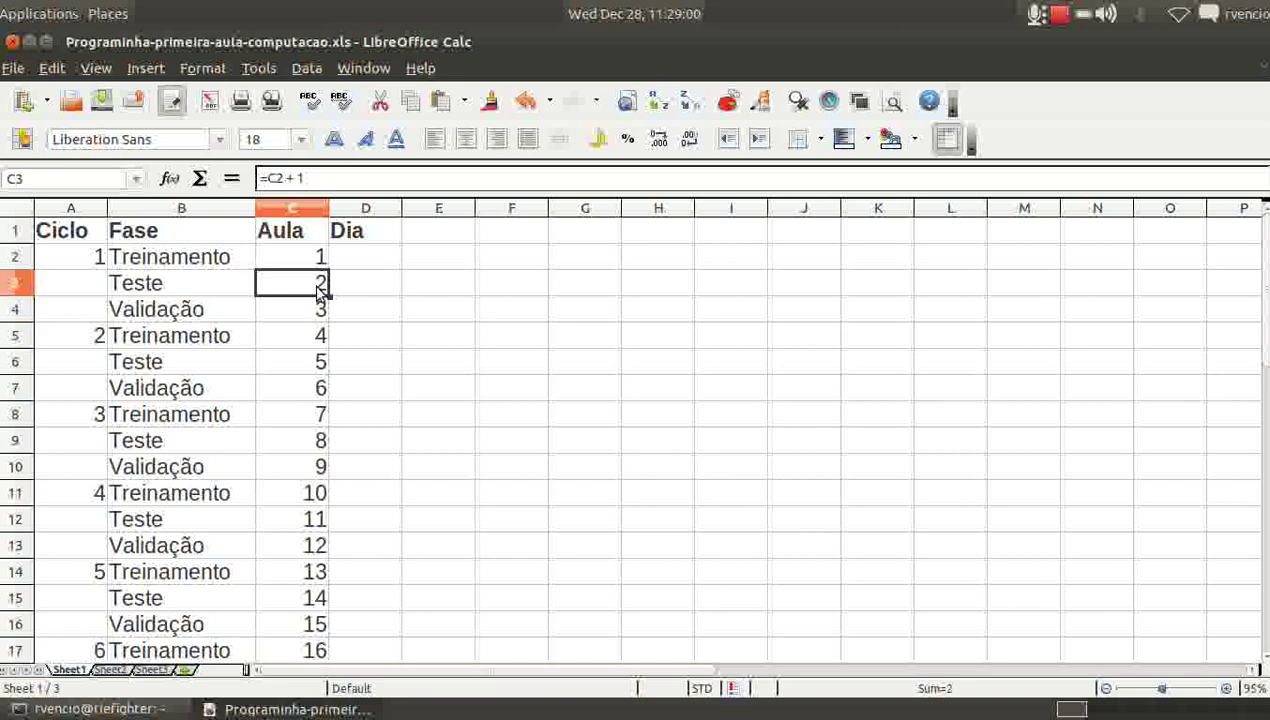
{"action": "left_click_drag", "start_coordinate": [318, 292], "coordinate": [316, 318]}
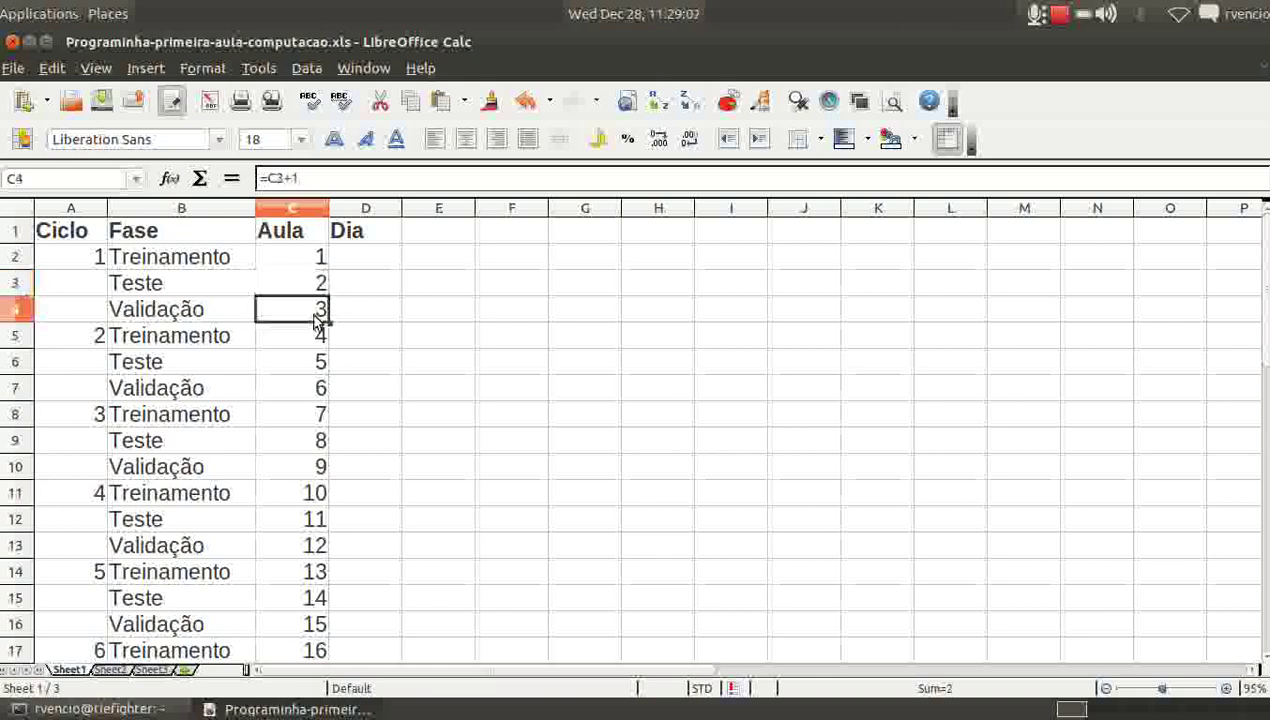
{"action": "left_click", "coordinate": [659, 208]}
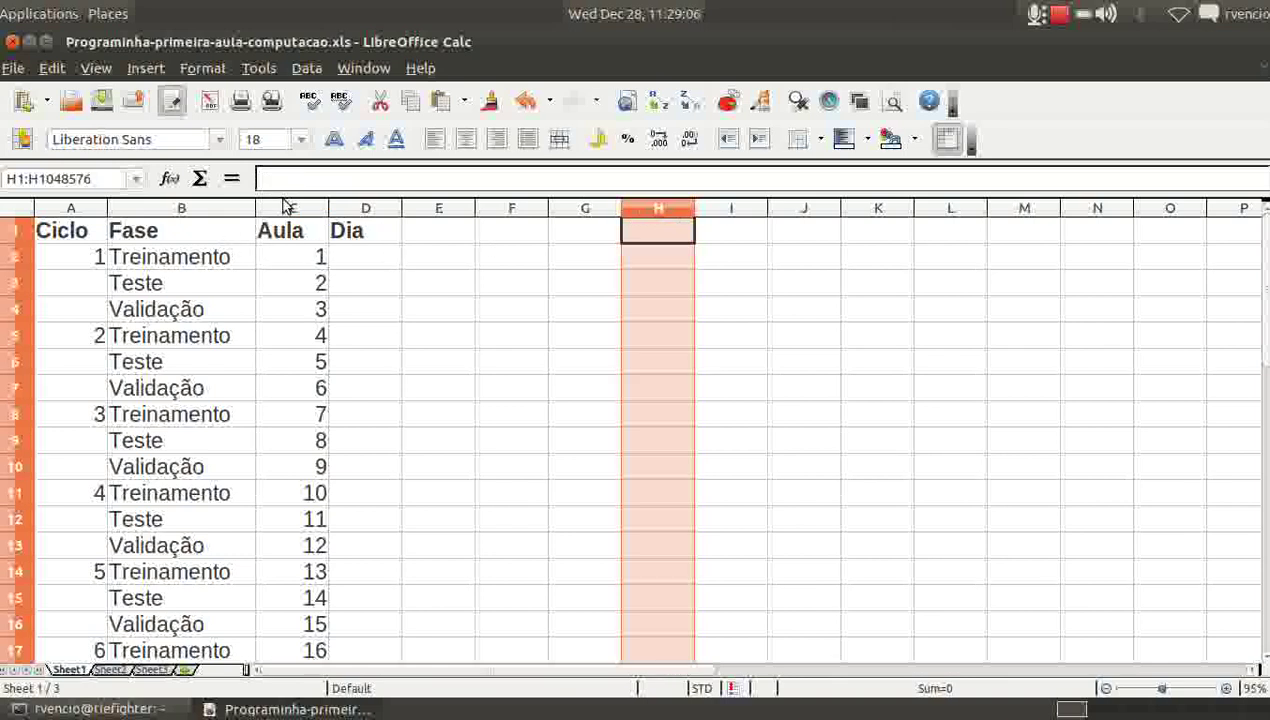
{"action": "left_click", "coordinate": [316, 318]}
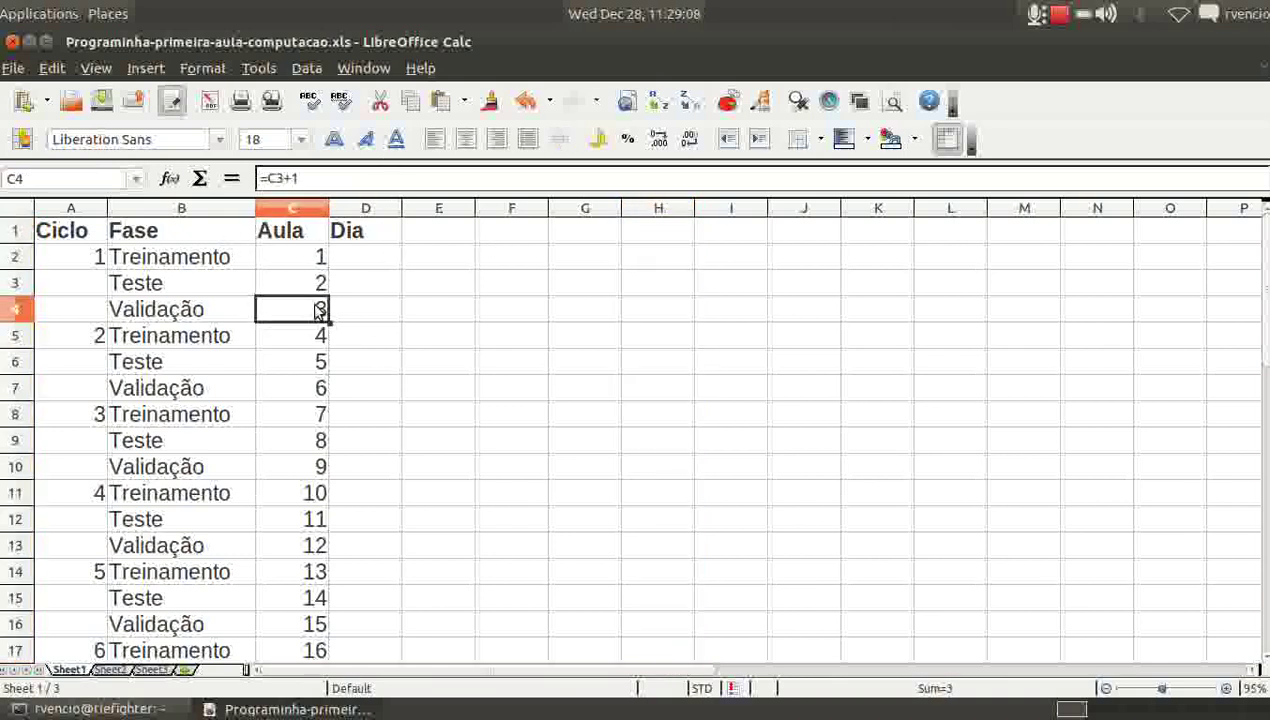
{"action": "left_click", "coordinate": [305, 290]}
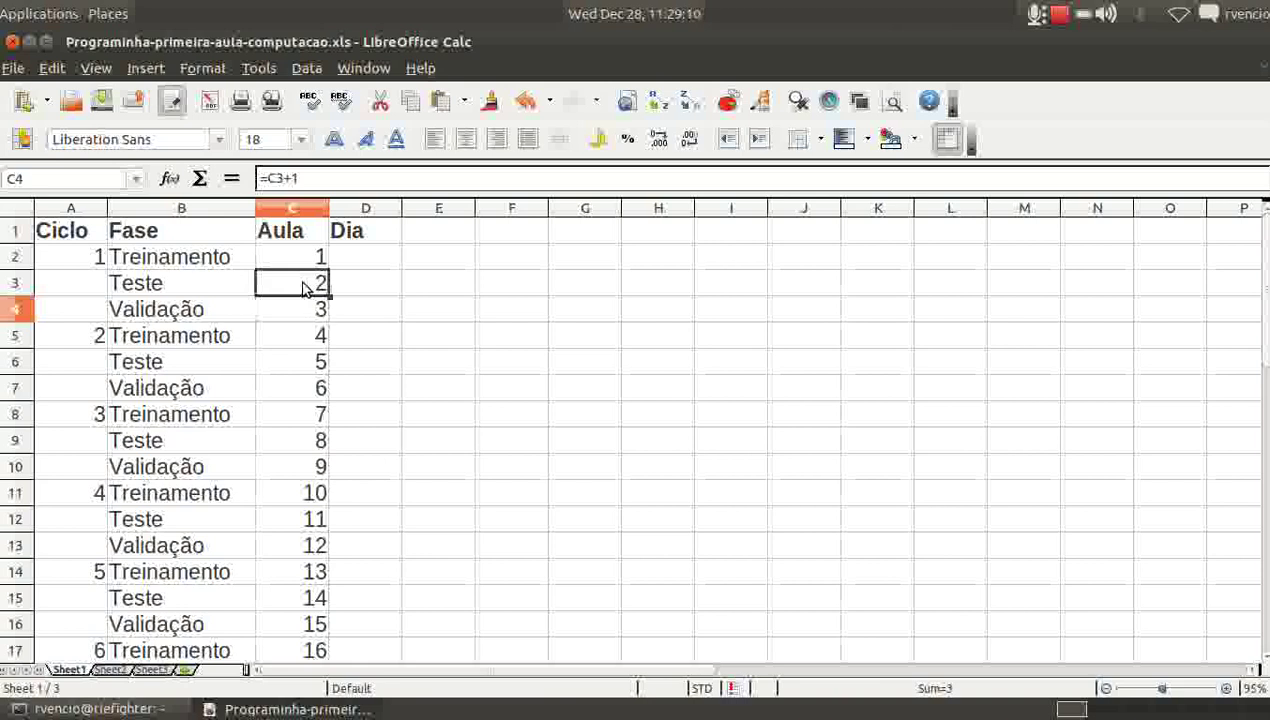
{"action": "left_click", "coordinate": [315, 418]}
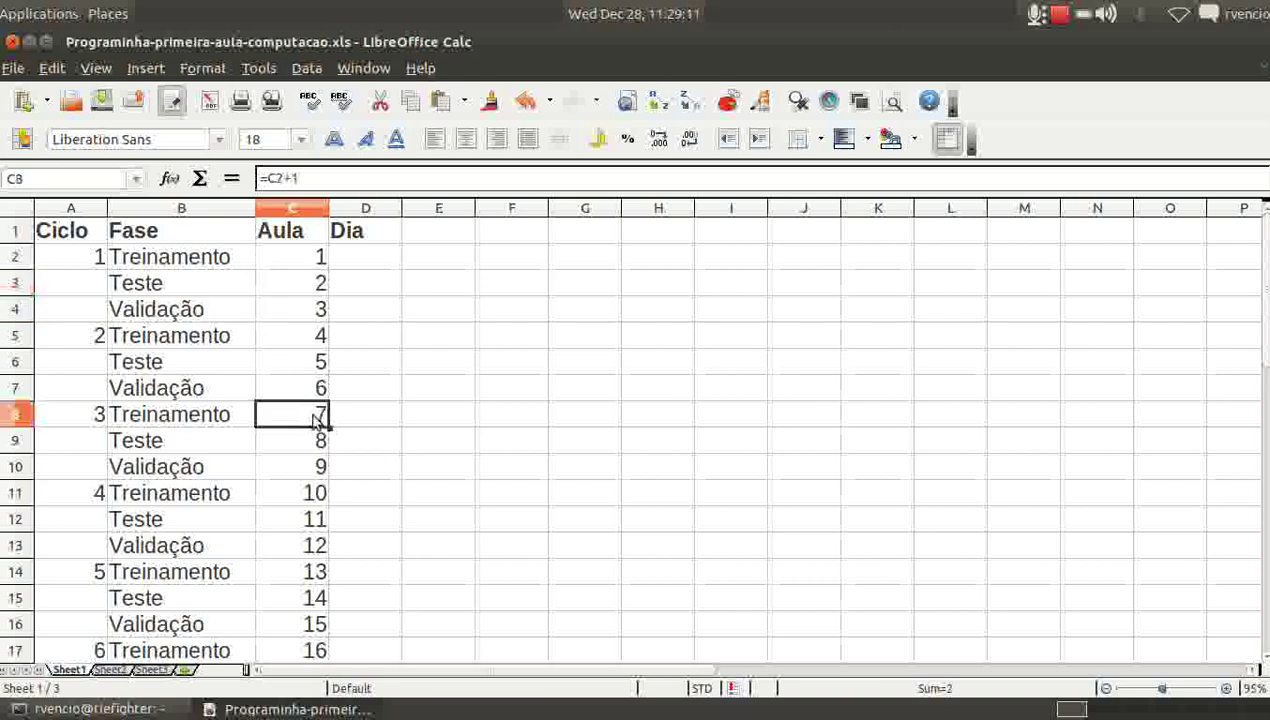
{"action": "left_click", "coordinate": [303, 494]}
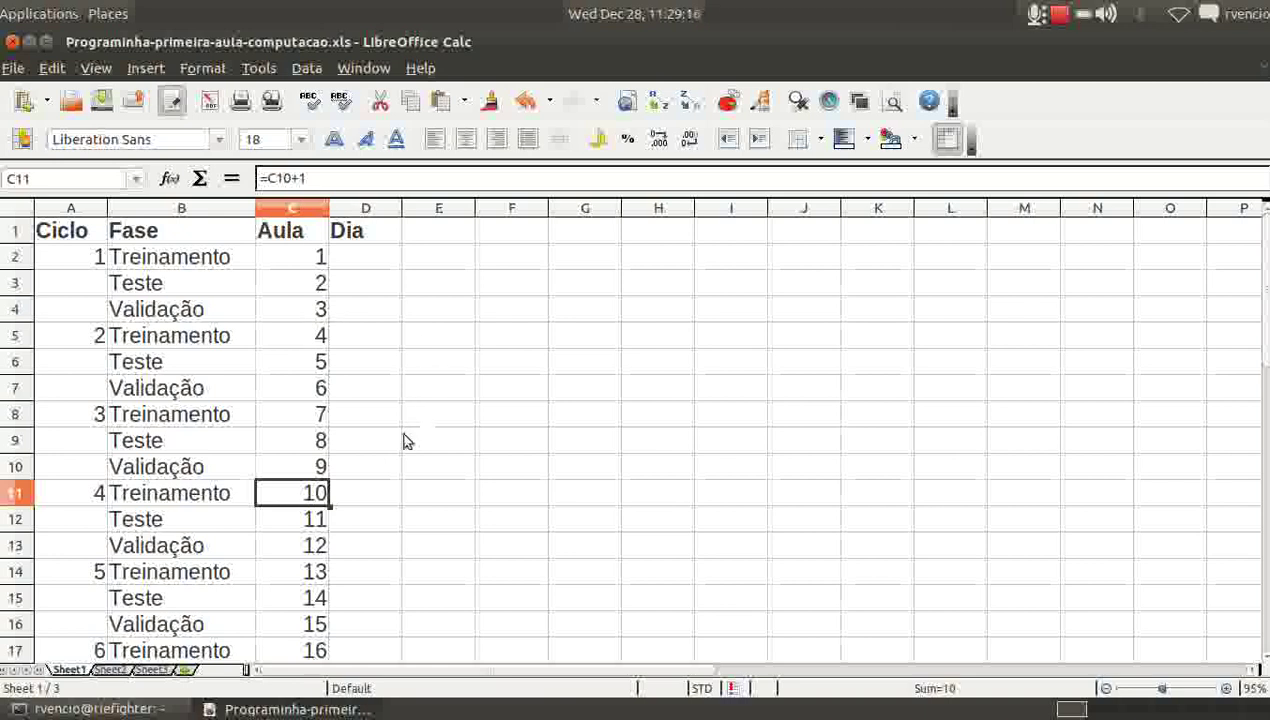
{"action": "left_click", "coordinate": [97, 488]}
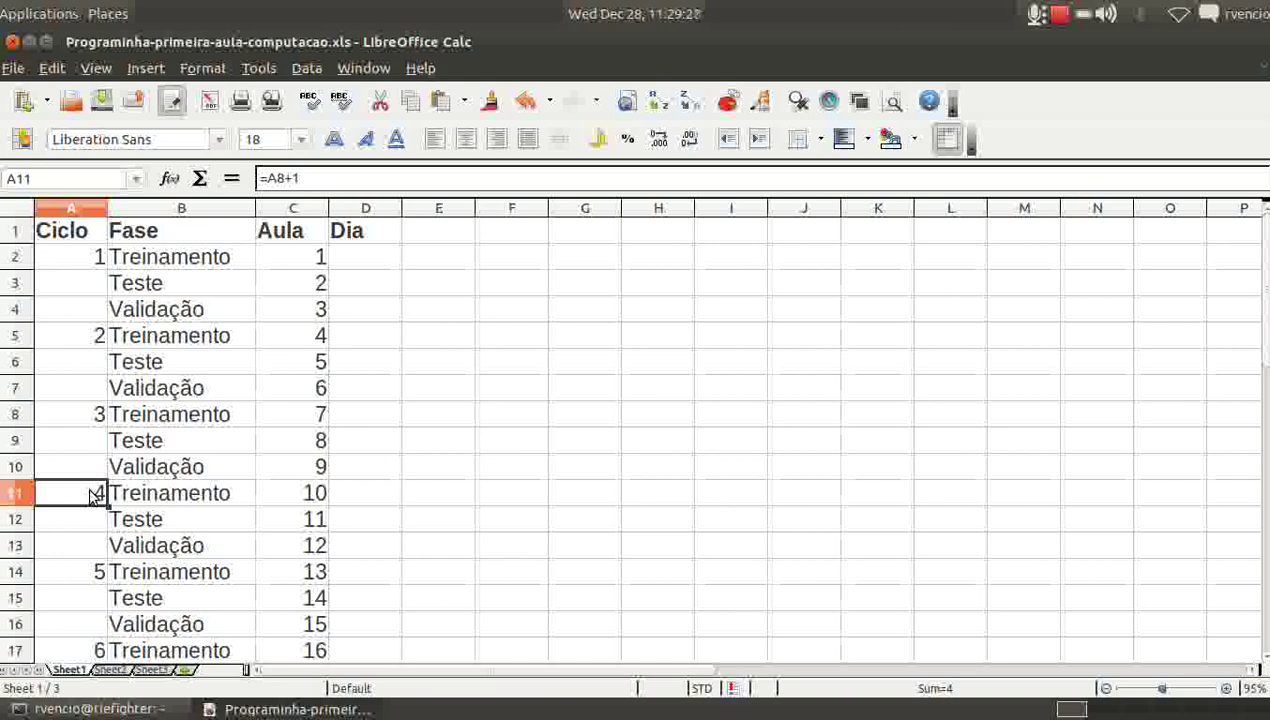
{"action": "left_click", "coordinate": [275, 180]}
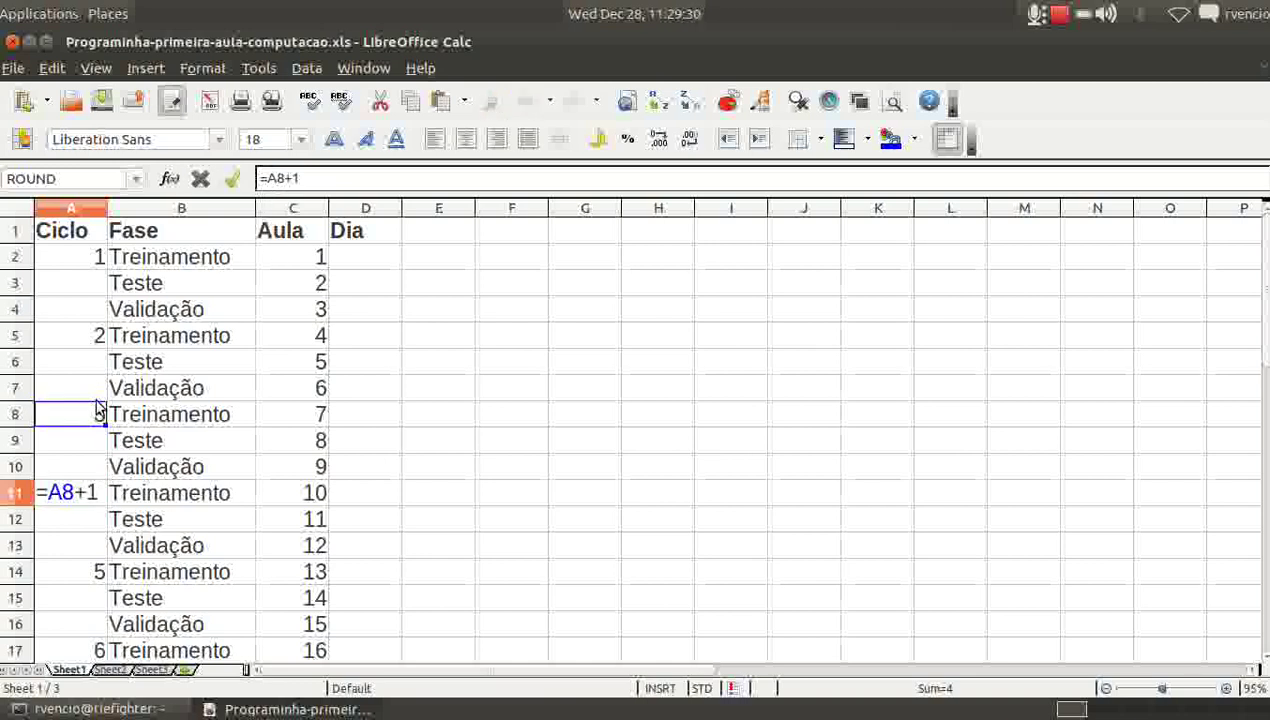
{"action": "key", "text": "Return"}
{"action": "left_click", "coordinate": [455, 375]}
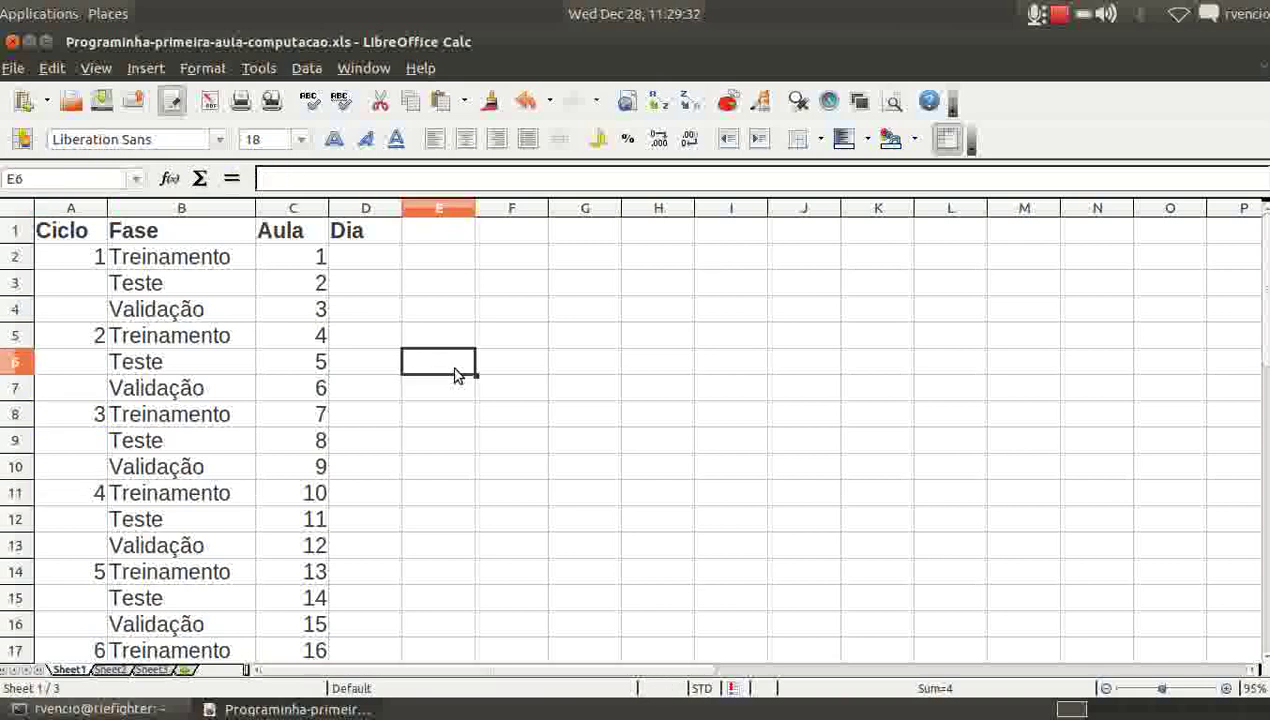